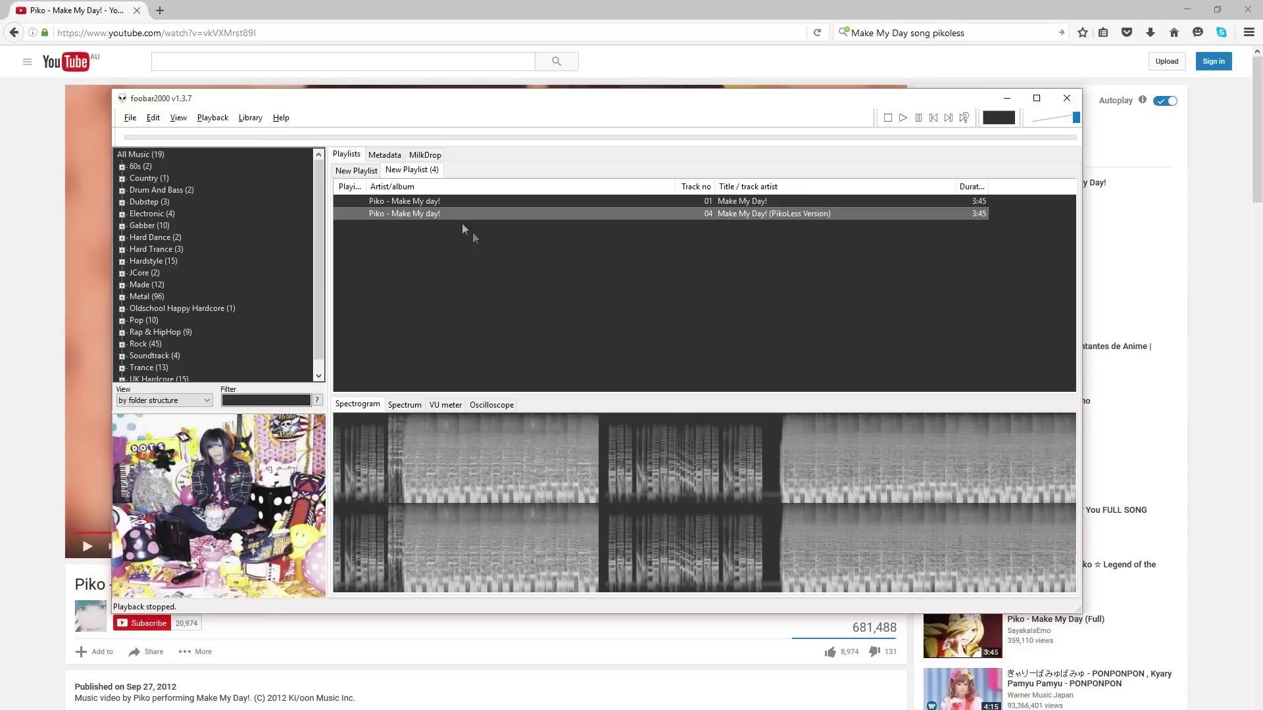
Step: Play Make My Day! and its PikoLess Version in the foobar2000 playlist to compare them
{"action": "double_click", "coordinate": [427, 201]}
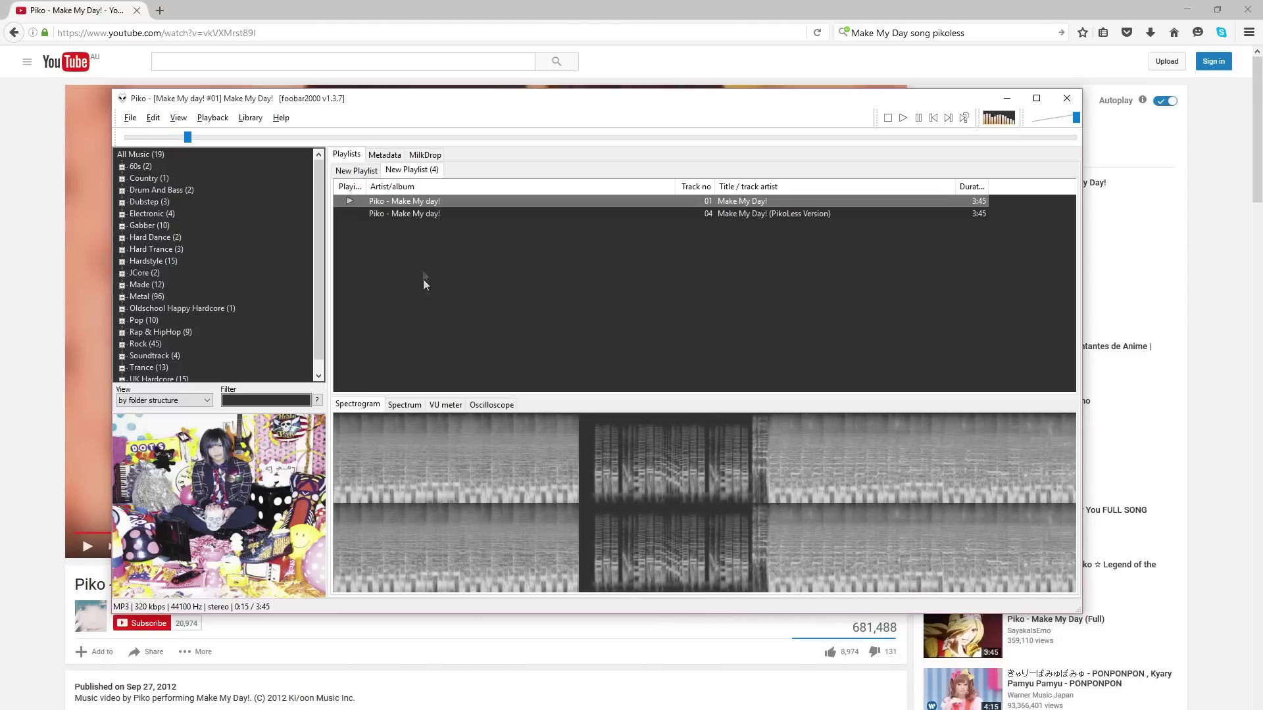
{"action": "left_click", "coordinate": [390, 217]}
{"action": "double_click", "coordinate": [390, 214]}
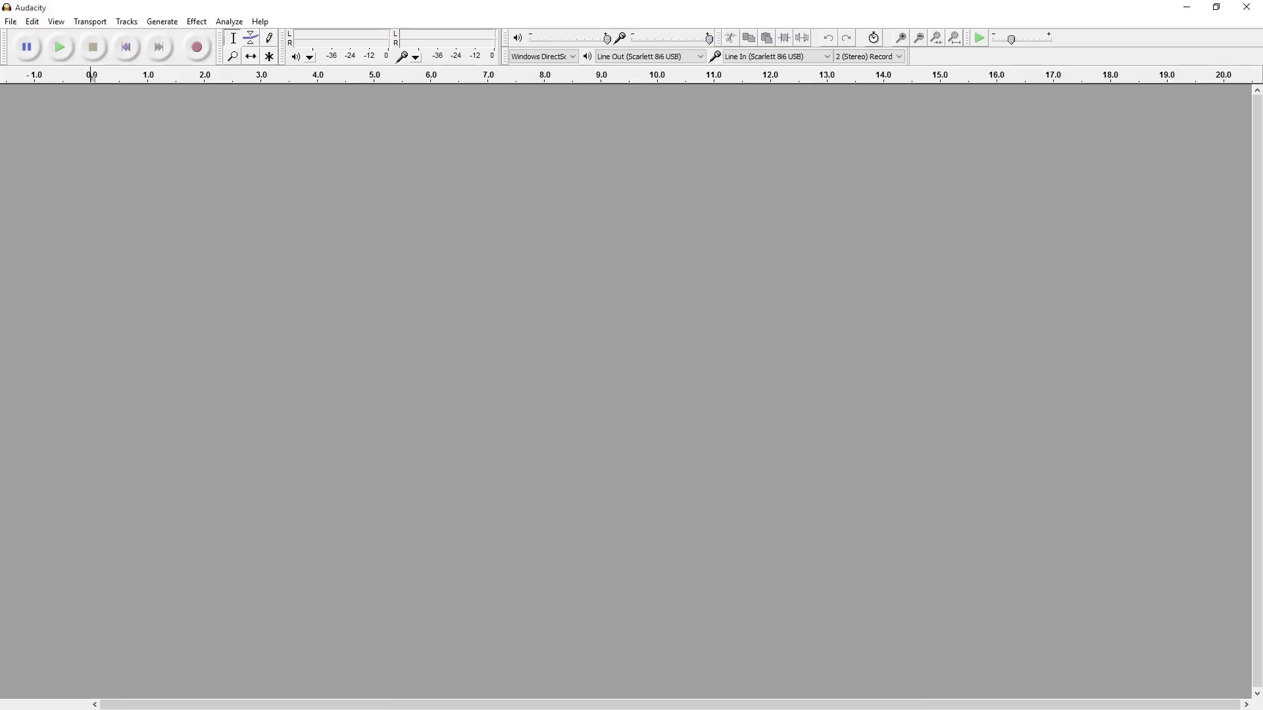
Step: Import Make My Day! and Make My Day! (PikoLess Version) from the foobar2000 playlist into Audacity as separate tracks
{"action": "key", "text": "alt+Tab"}
{"action": "left_click_drag", "start_coordinate": [433, 201], "coordinate": [982, 408]}
{"action": "left_click_drag", "start_coordinate": [666, 190], "coordinate": [614, 93]}
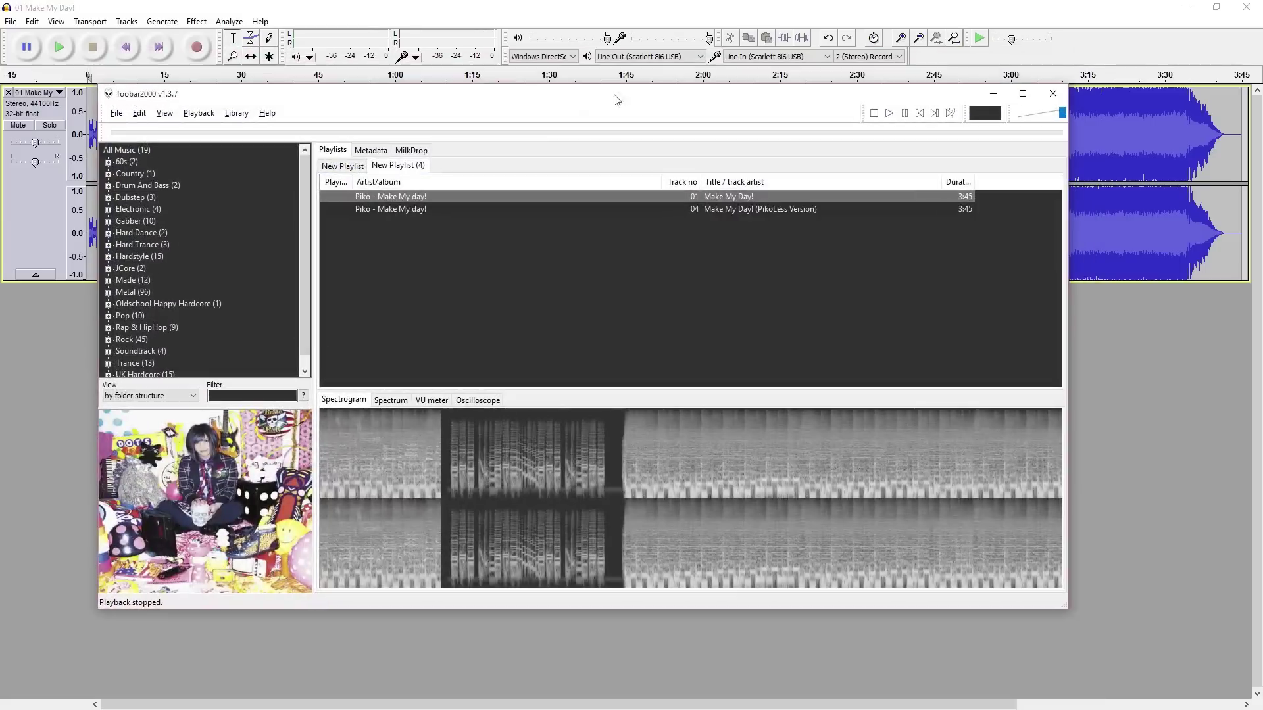
{"action": "left_click", "coordinate": [421, 209]}
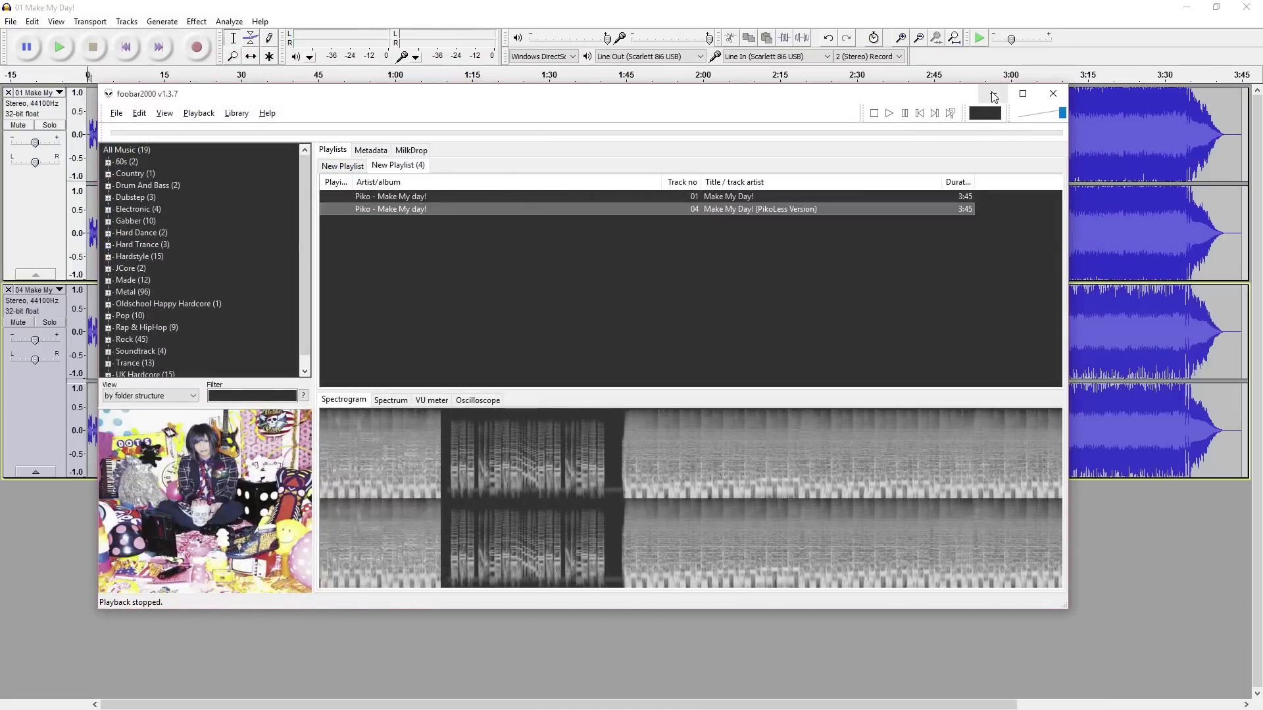
{"action": "left_click", "coordinate": [993, 93]}
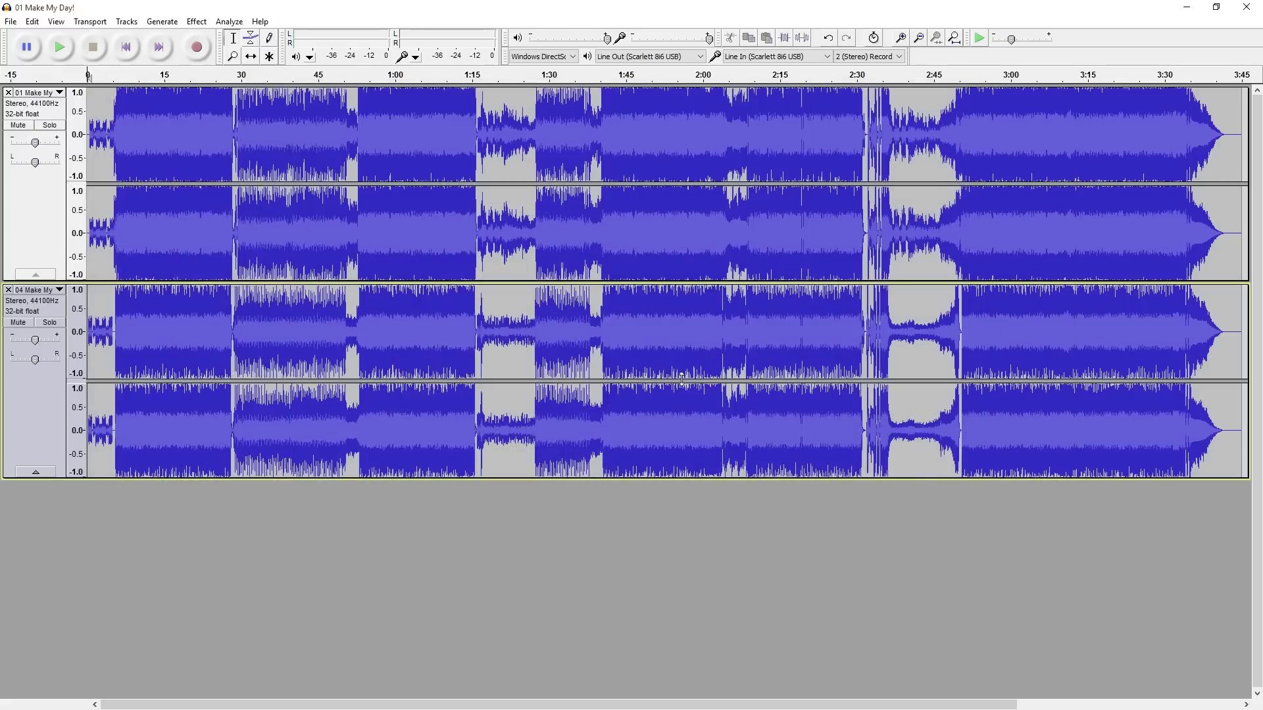
Step: Select the entire PikoLess track and apply the Invert effect to it
{"action": "left_click_drag", "start_coordinate": [1238, 375], "coordinate": [87, 375]}
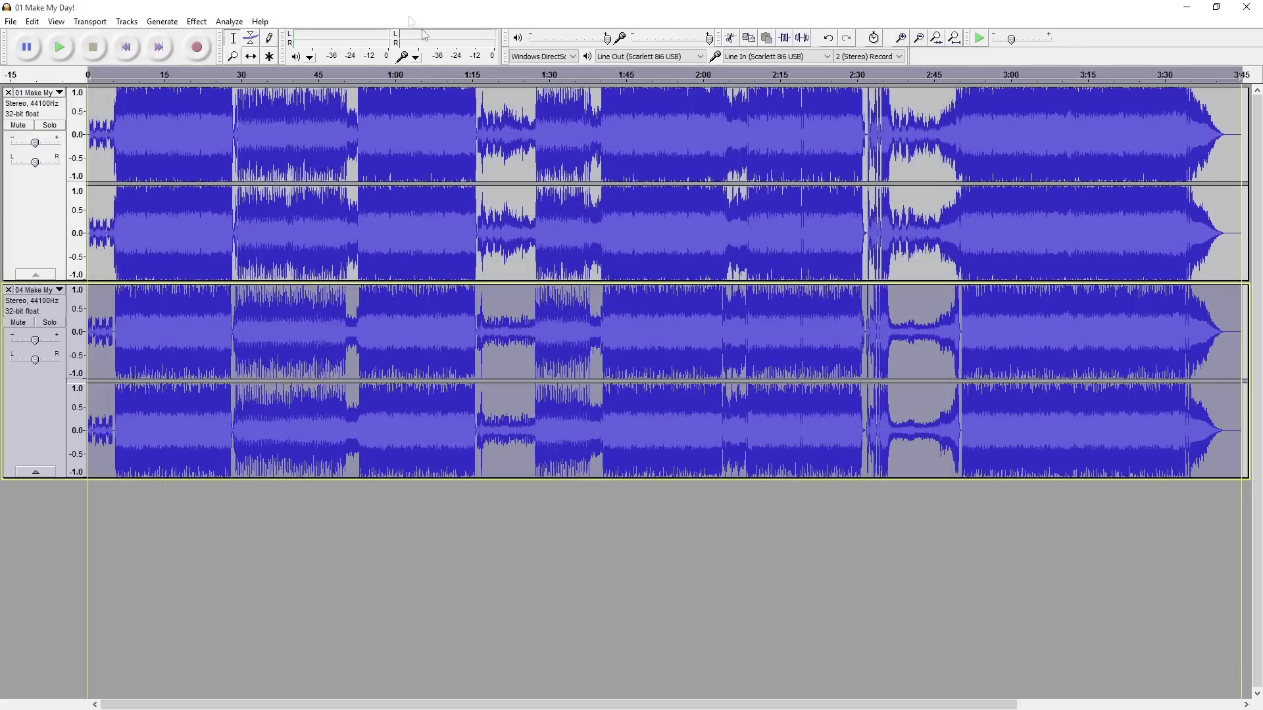
{"action": "left_click", "coordinate": [197, 21]}
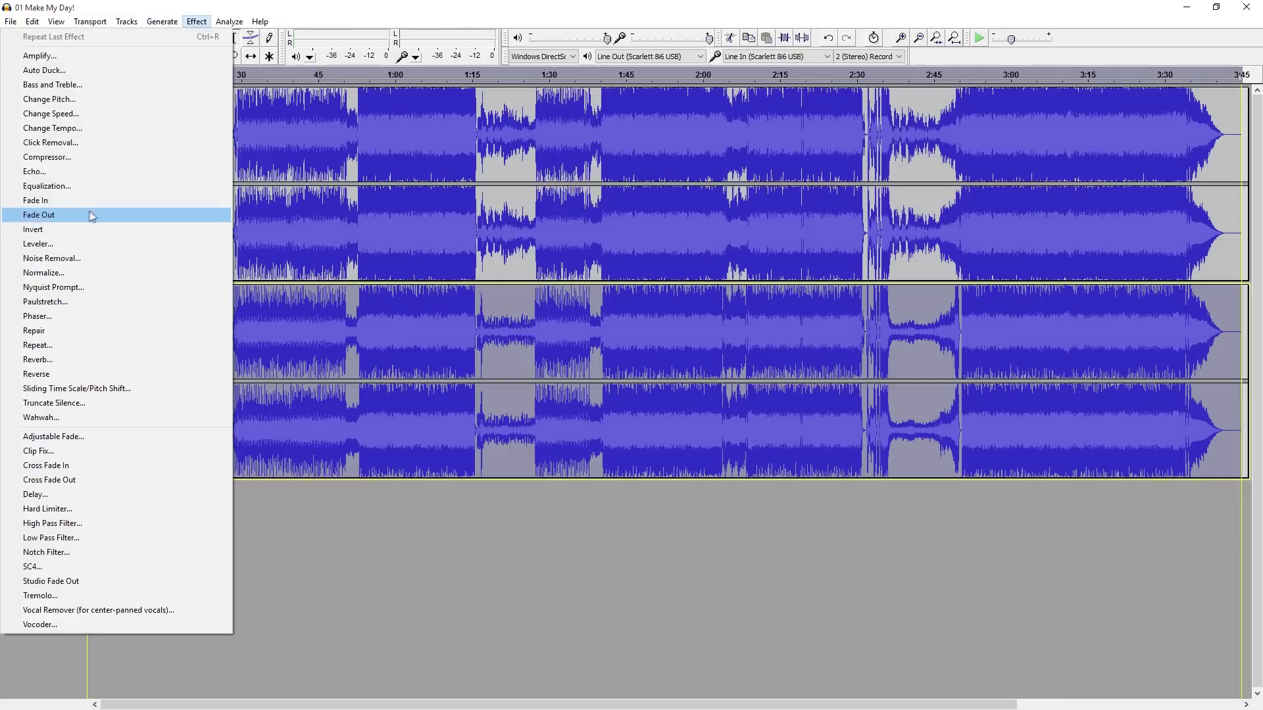
{"action": "left_click", "coordinate": [69, 227]}
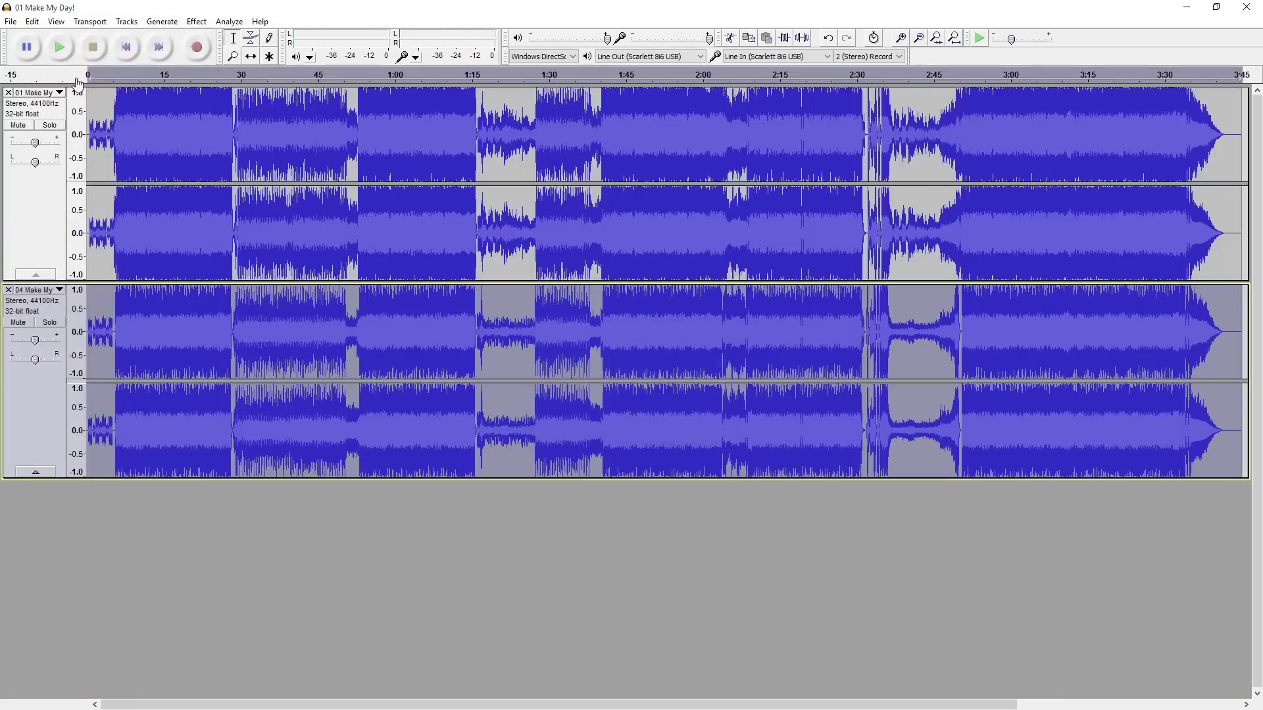
Step: Time-shift the inverted PikoLess track so its first sound roughly meets the original's at about 0.534 s
{"action": "left_click", "coordinate": [232, 57]}
{"action": "left_click_drag", "start_coordinate": [112, 140], "coordinate": [68, 151]}
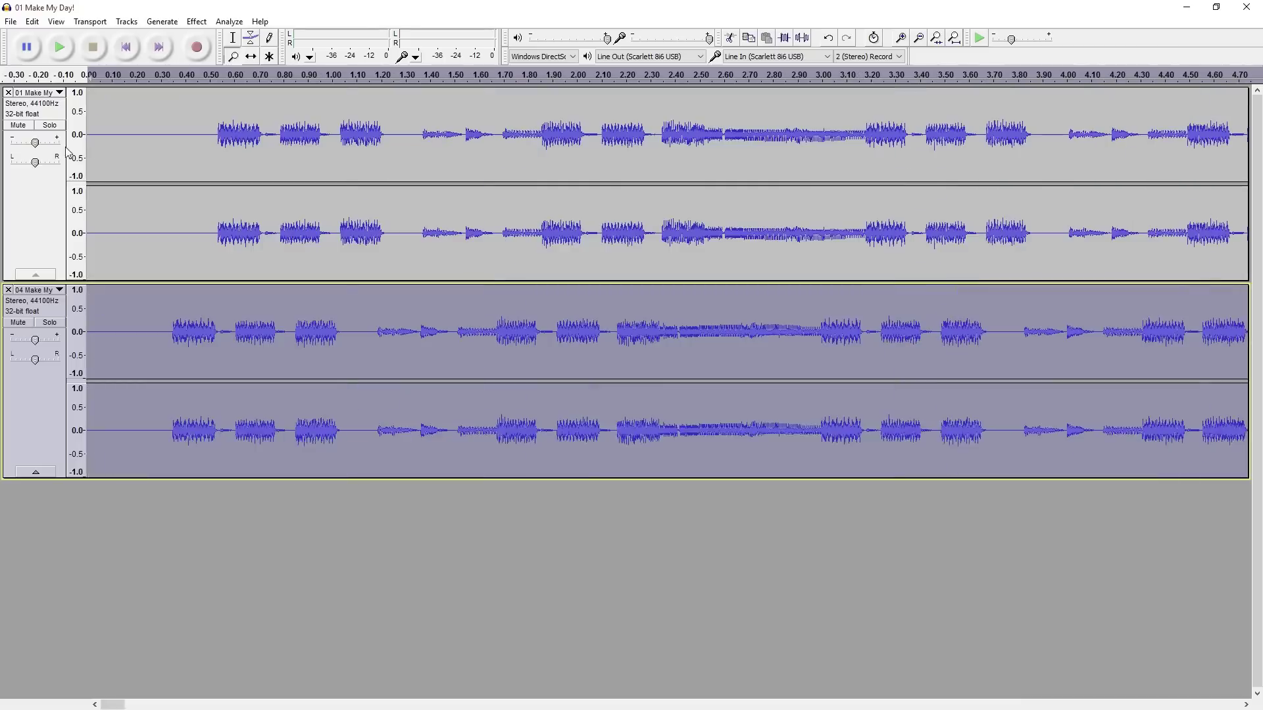
{"action": "left_click_drag", "start_coordinate": [252, 172], "coordinate": [167, 179]}
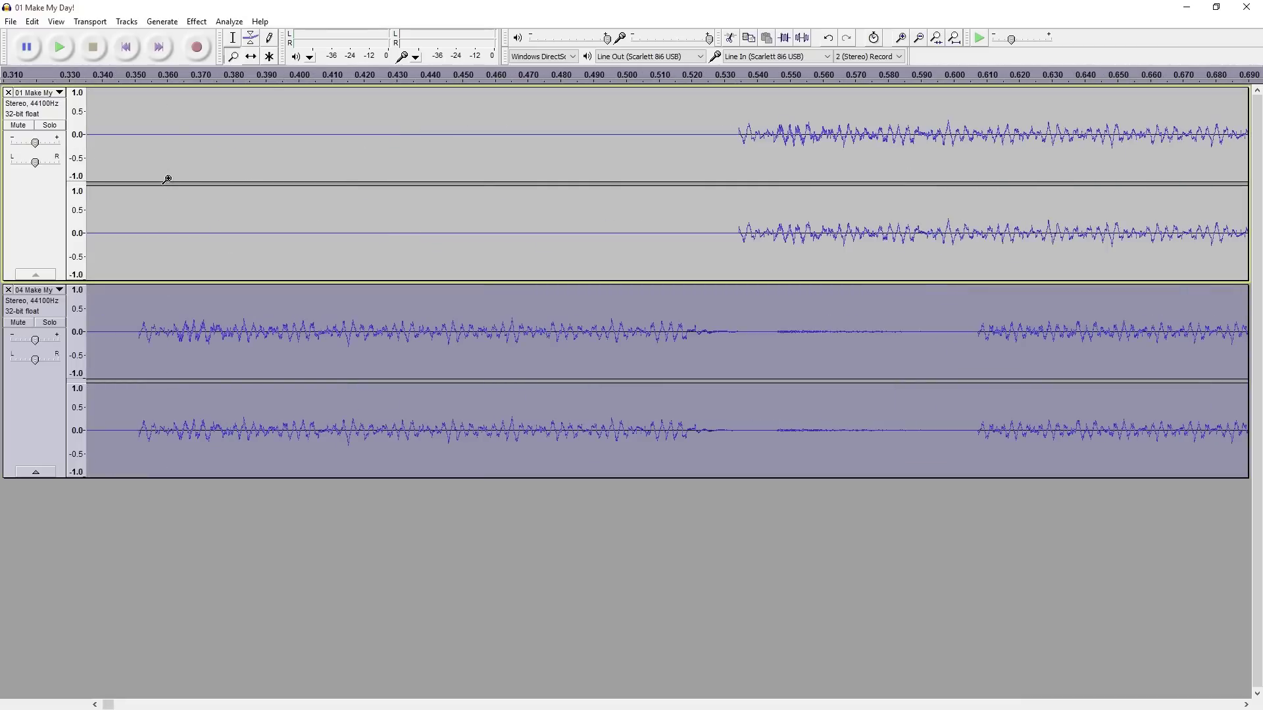
{"action": "left_click", "coordinate": [251, 57]}
{"action": "left_click_drag", "start_coordinate": [275, 310], "coordinate": [872, 310]}
{"action": "left_click", "coordinate": [233, 57]}
{"action": "left_click_drag", "start_coordinate": [708, 197], "coordinate": [794, 195]}
{"action": "left_click", "coordinate": [251, 57]}
{"action": "left_click_drag", "start_coordinate": [487, 301], "coordinate": [503, 300]}
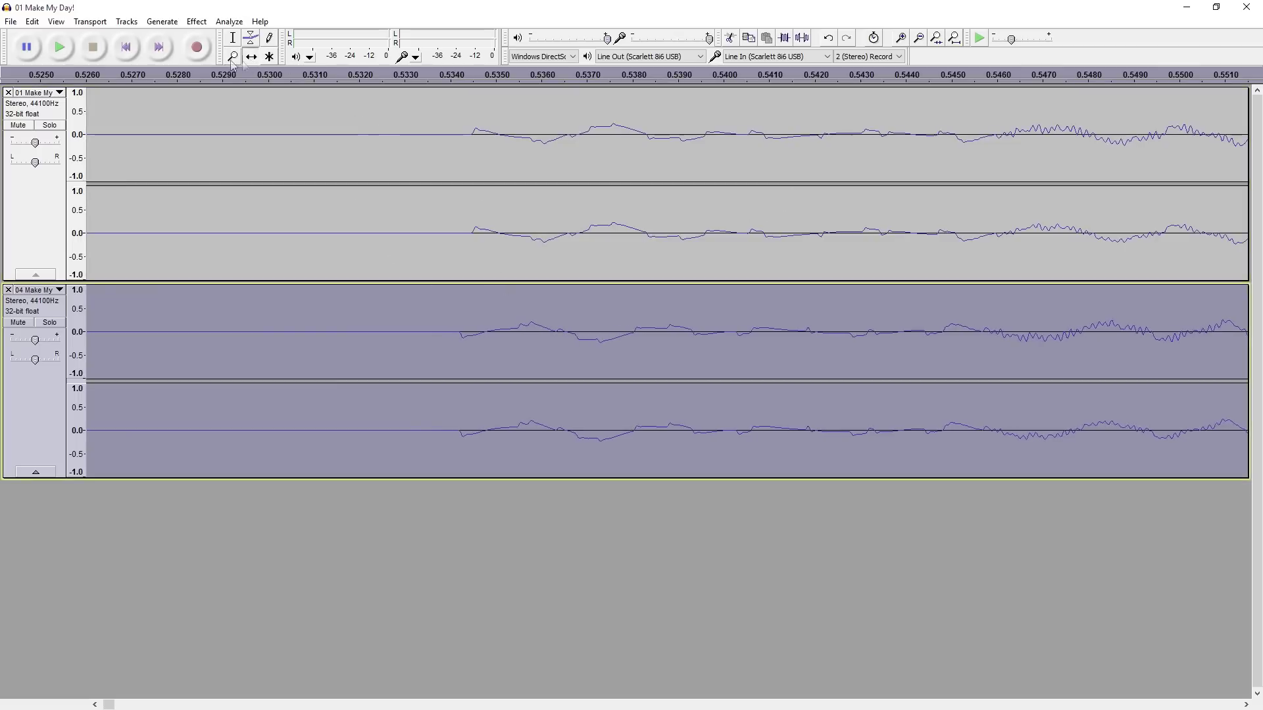
Step: Fine-tune the inverted track's time shift at sample level until its waveform onset lines up exactly with the original's
{"action": "key", "text": "F4"}
{"action": "left_click_drag", "start_coordinate": [526, 233], "coordinate": [527, 233]}
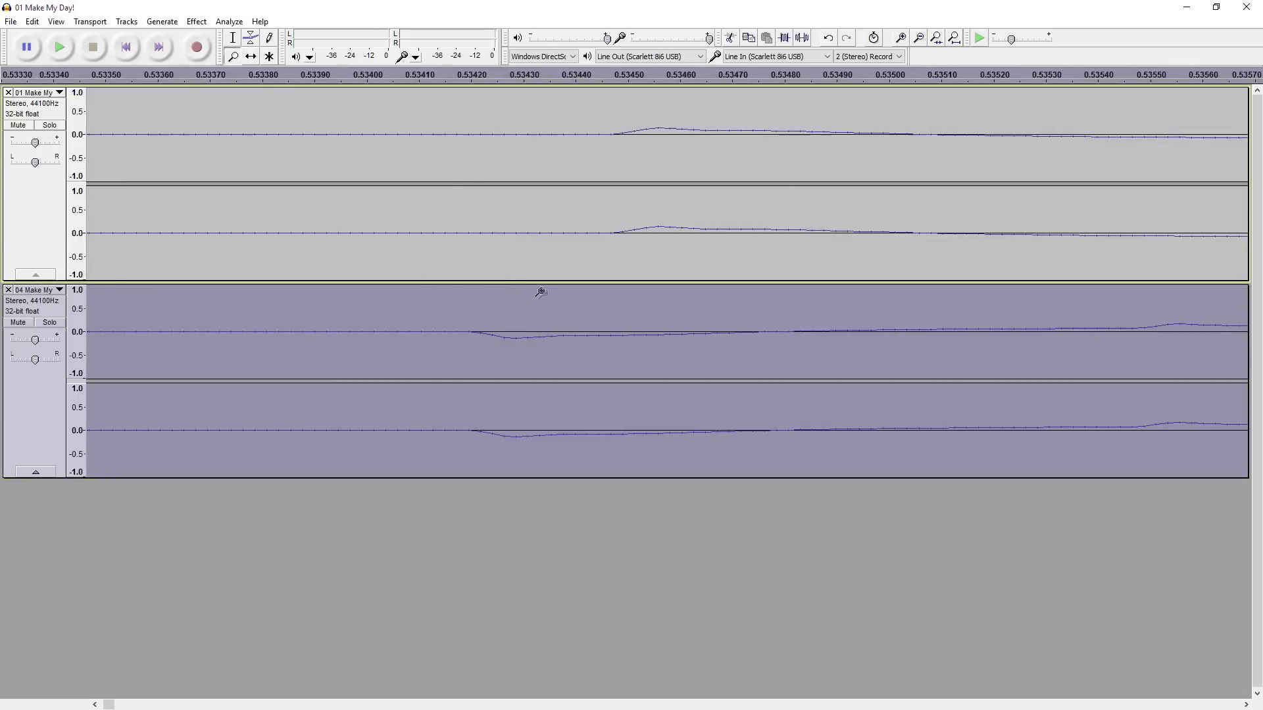
{"action": "left_click", "coordinate": [251, 57]}
{"action": "left_click_drag", "start_coordinate": [493, 332], "coordinate": [641, 333]}
{"action": "left_click", "coordinate": [234, 58]}
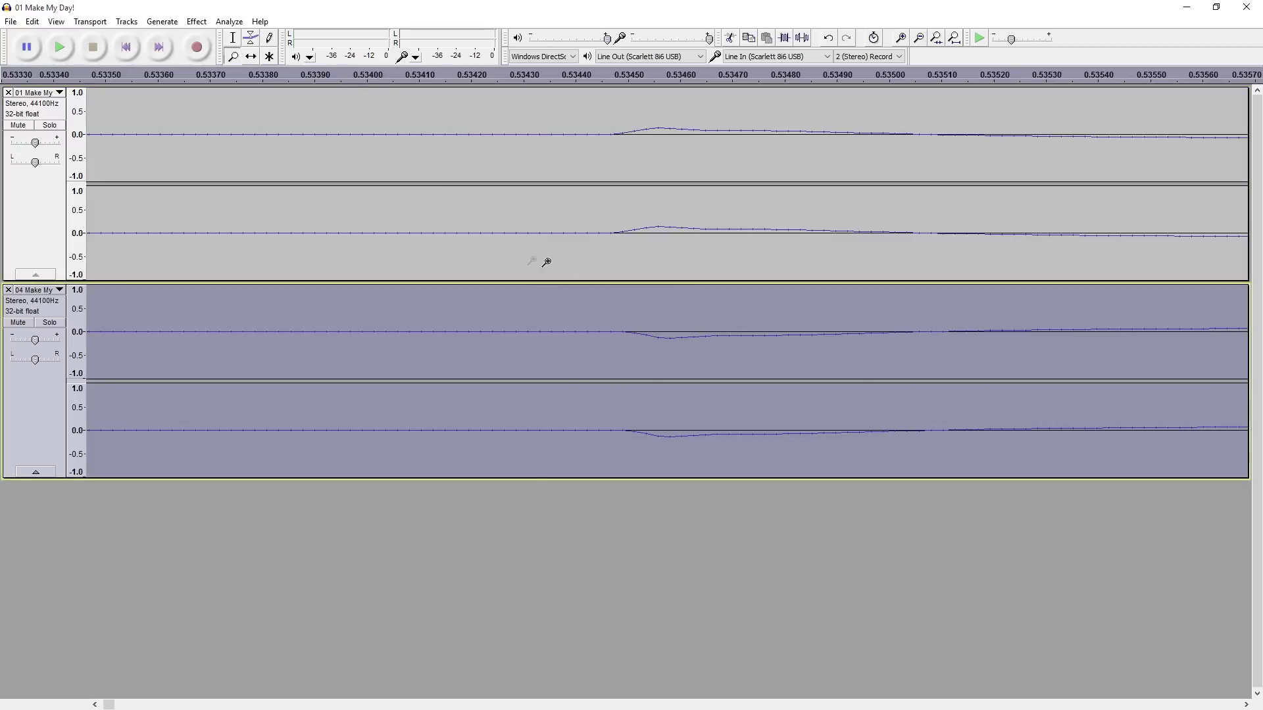
{"action": "left_click_drag", "start_coordinate": [546, 262], "coordinate": [838, 256]}
{"action": "left_click", "coordinate": [250, 56]}
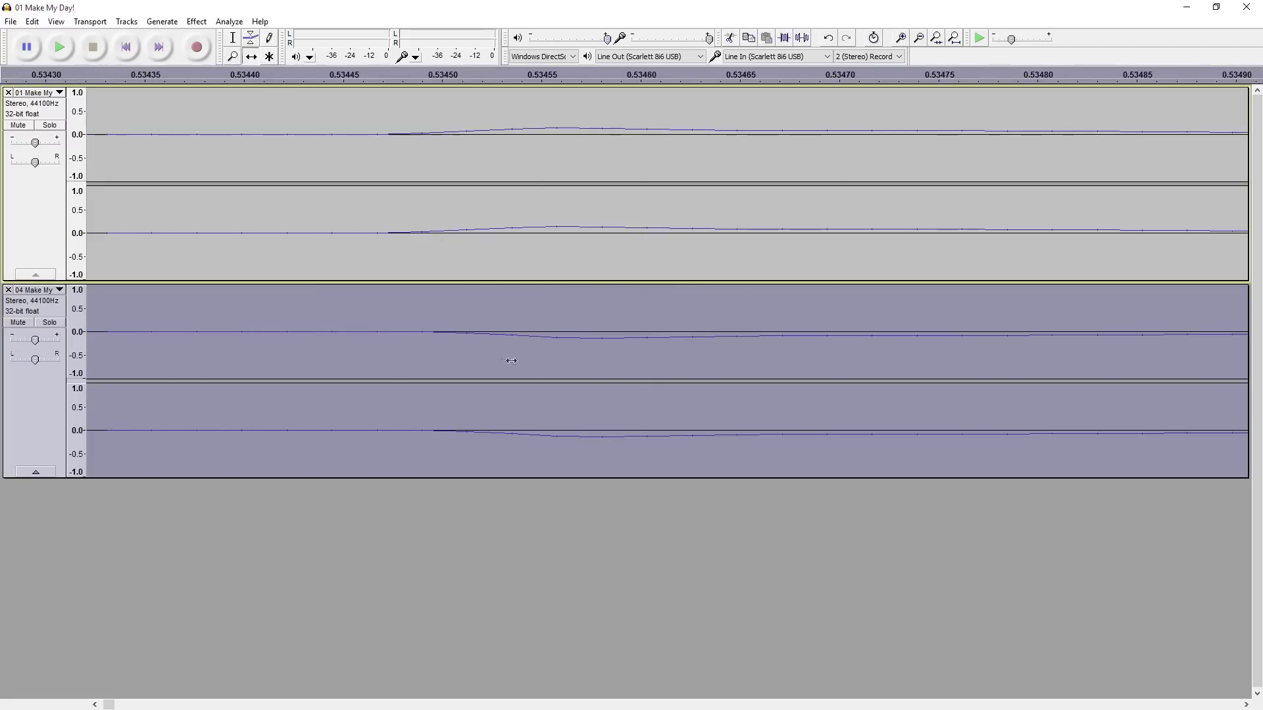
{"action": "left_click_drag", "start_coordinate": [506, 338], "coordinate": [486, 337]}
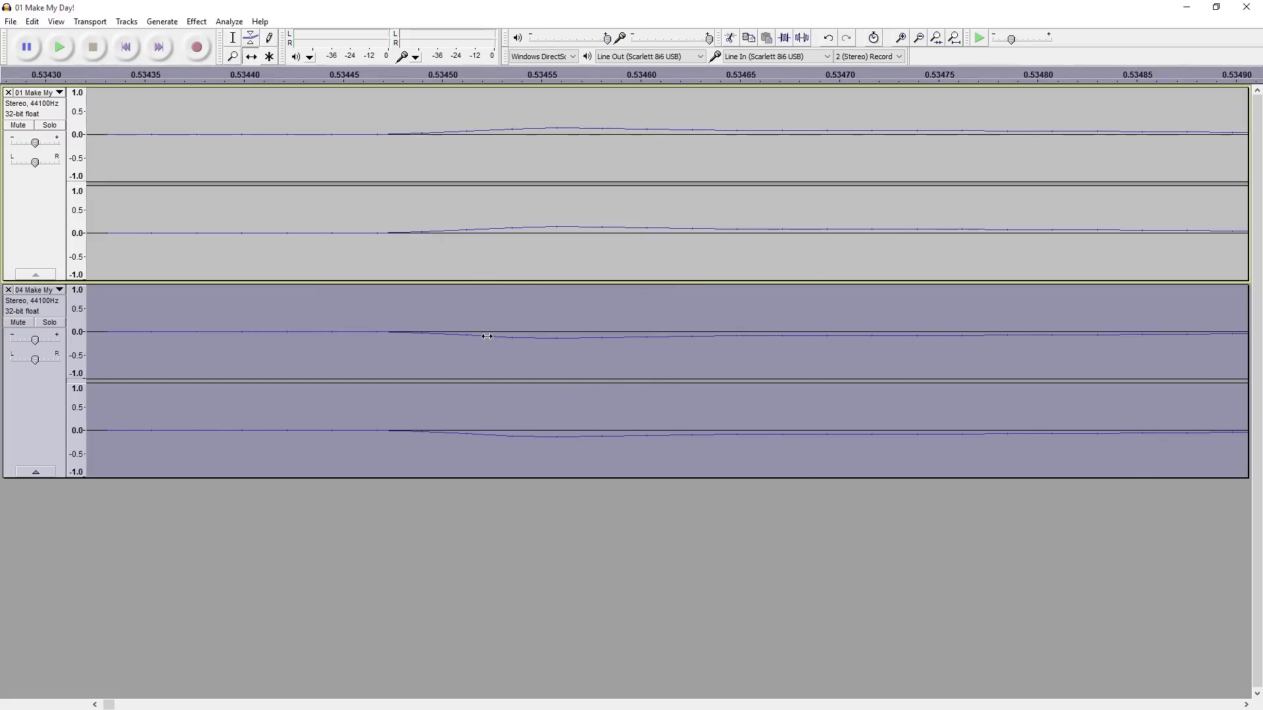
Step: Lower the gain of both tracks slightly by the same amount
{"action": "left_click", "coordinate": [232, 57]}
{"action": "left_click", "coordinate": [327, 189], "text": "shift"}
{"action": "left_click", "coordinate": [327, 189], "text": "shift"}
{"action": "left_click", "coordinate": [326, 189], "text": "shift"}
{"action": "left_click", "coordinate": [325, 189], "text": "shift"}
{"action": "left_click", "coordinate": [325, 189], "text": "shift"}
{"action": "left_click", "coordinate": [325, 189], "text": "shift"}
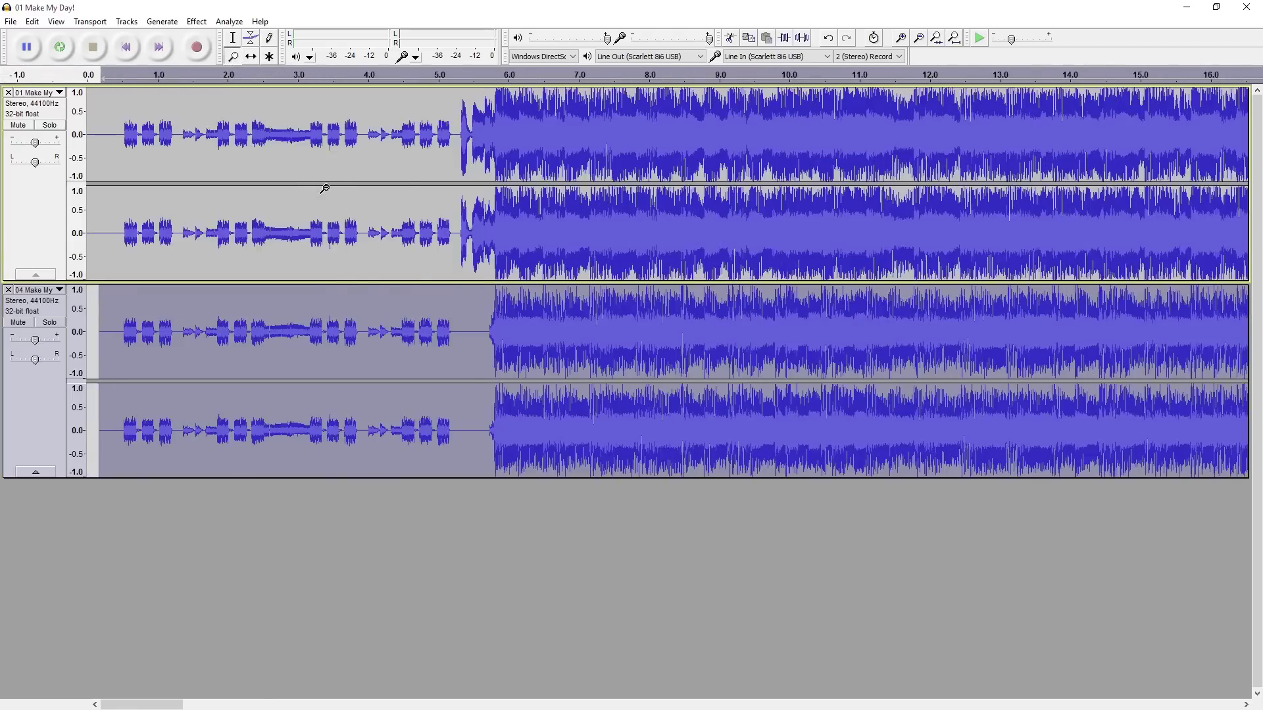
{"action": "left_click", "coordinate": [324, 189], "text": "shift"}
{"action": "left_click", "coordinate": [324, 189], "text": "shift"}
{"action": "left_click_drag", "start_coordinate": [35, 143], "coordinate": [29, 142]}
{"action": "left_click_drag", "start_coordinate": [35, 343], "coordinate": [24, 343]}
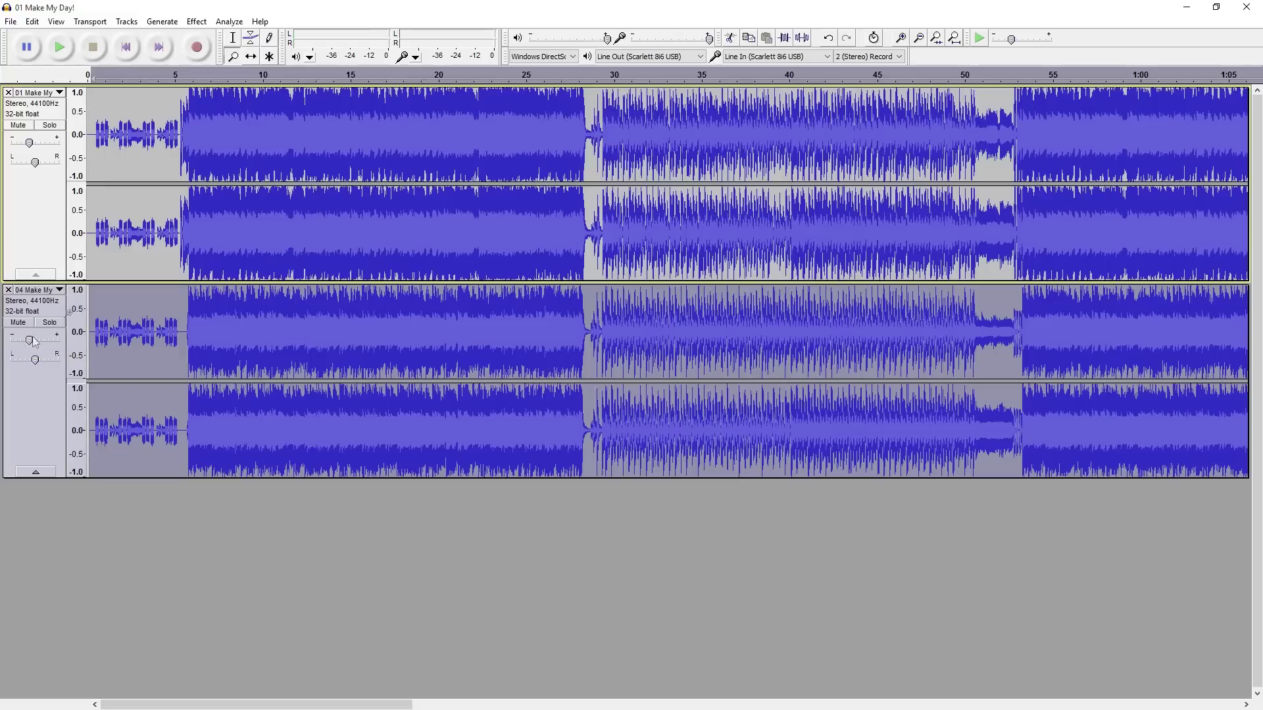
Step: Play the two aligned tracks together from the start to hear the isolated vocals, and stop playback
{"action": "left_click", "coordinate": [59, 46]}
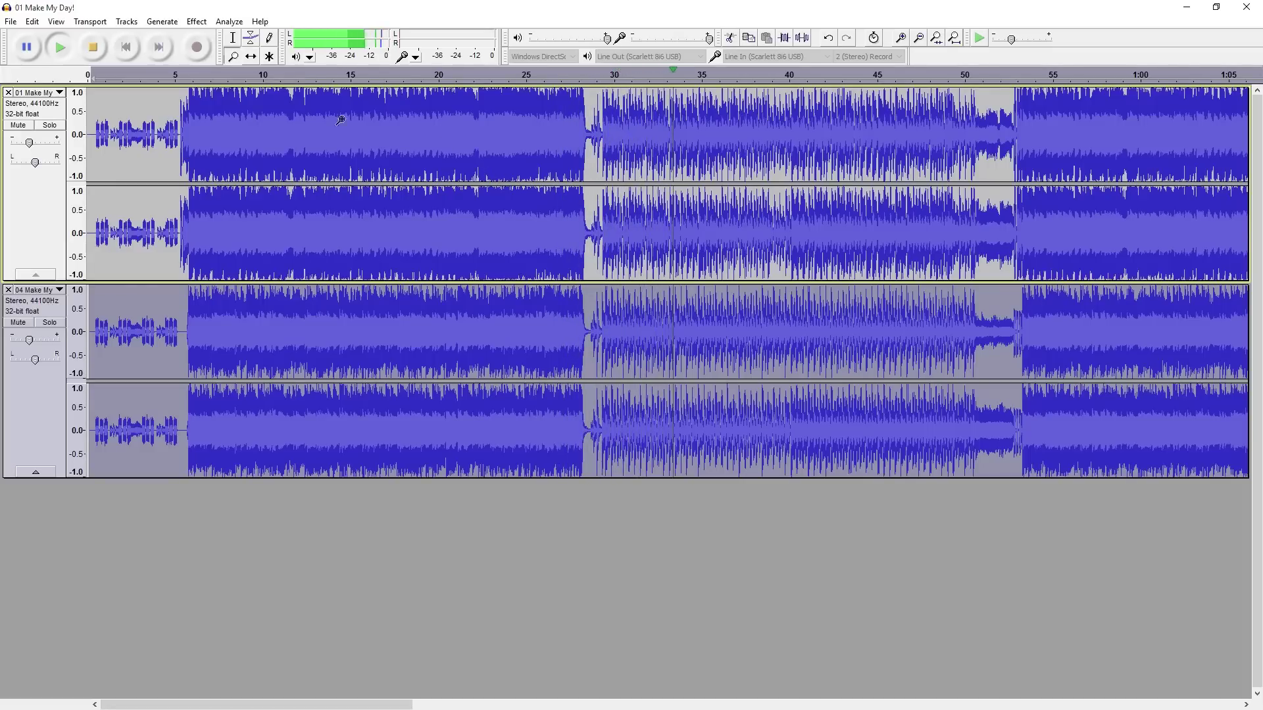
{"action": "left_click", "coordinate": [96, 50]}
{"action": "left_click", "coordinate": [96, 50]}
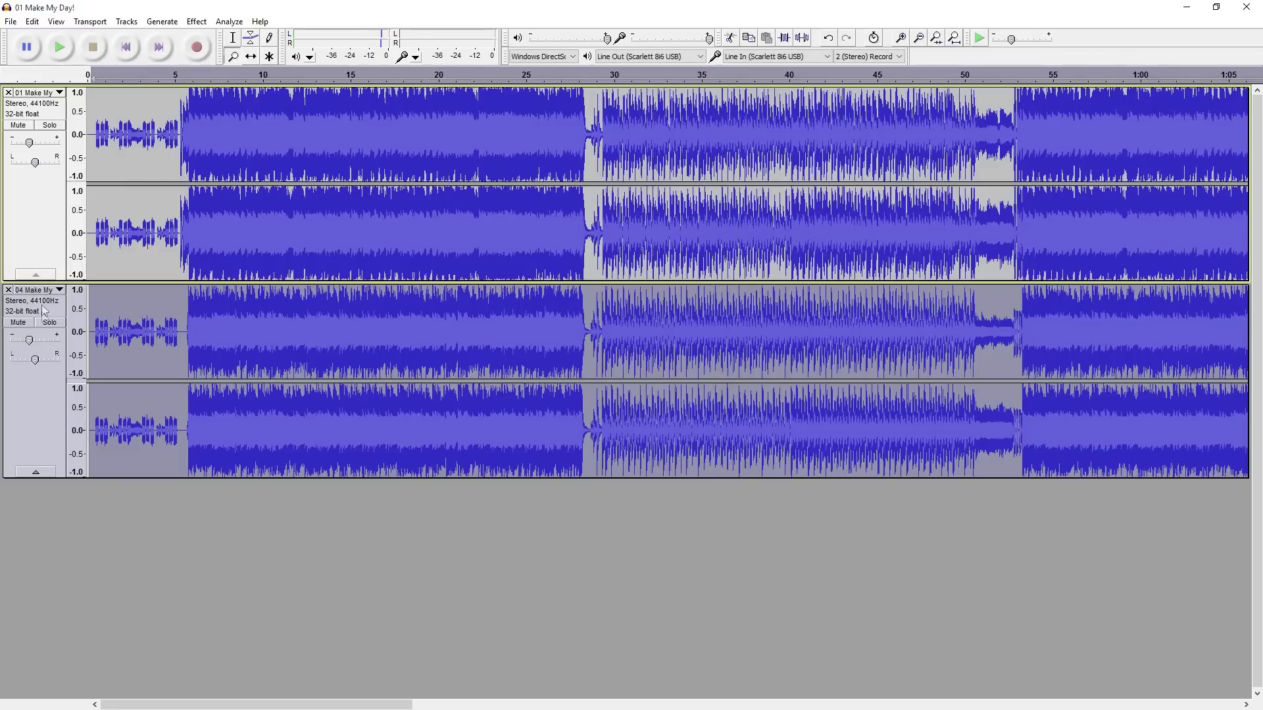
Step: Remove the inverted PikoLess track and play the original alone from about 28 seconds for comparison
{"action": "left_click", "coordinate": [8, 290]}
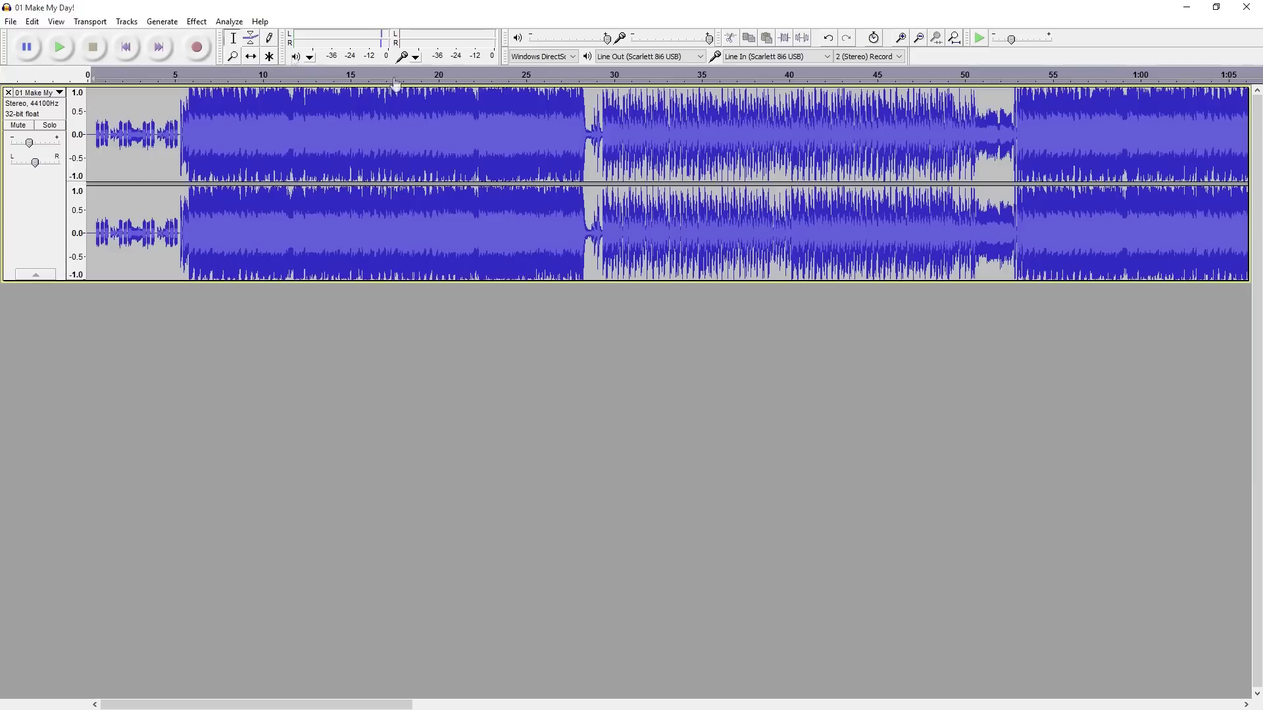
{"action": "left_click", "coordinate": [591, 123]}
{"action": "left_click", "coordinate": [60, 47]}
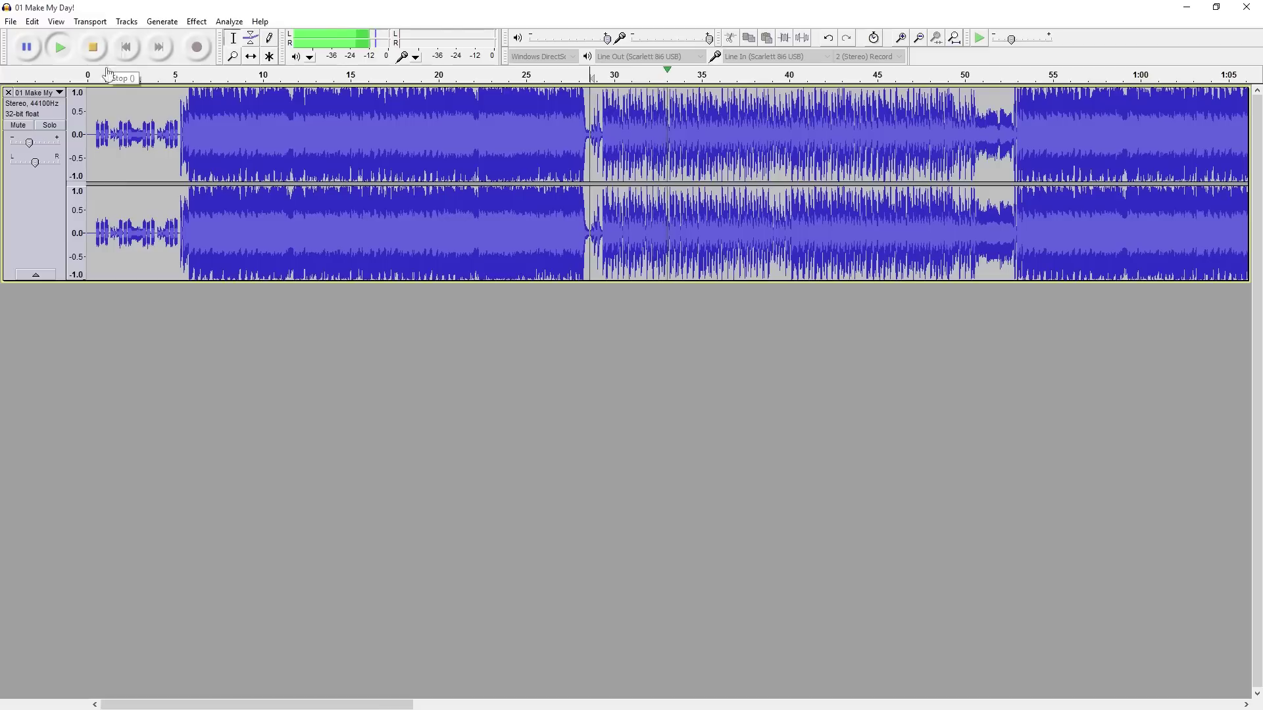
{"action": "left_click", "coordinate": [96, 49]}
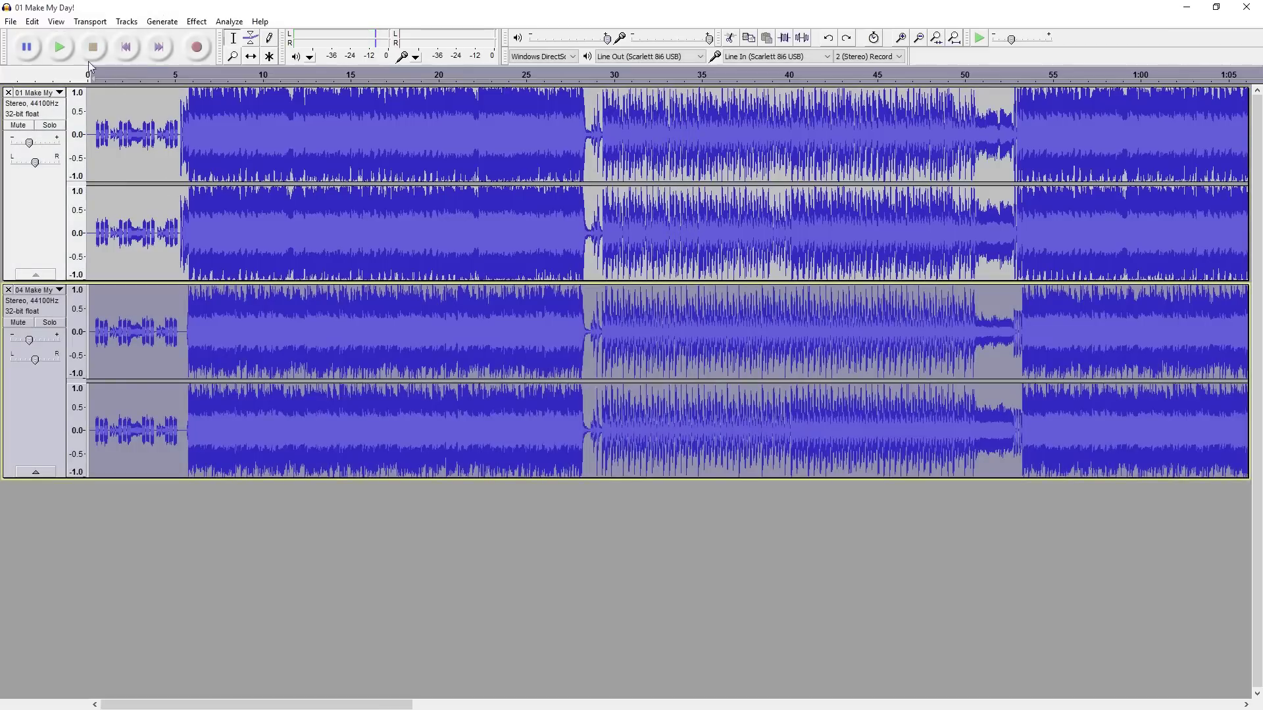
Step: Play both tracks together from about 29 seconds to check the isolated vocals, and stop playback
{"action": "left_click", "coordinate": [59, 47]}
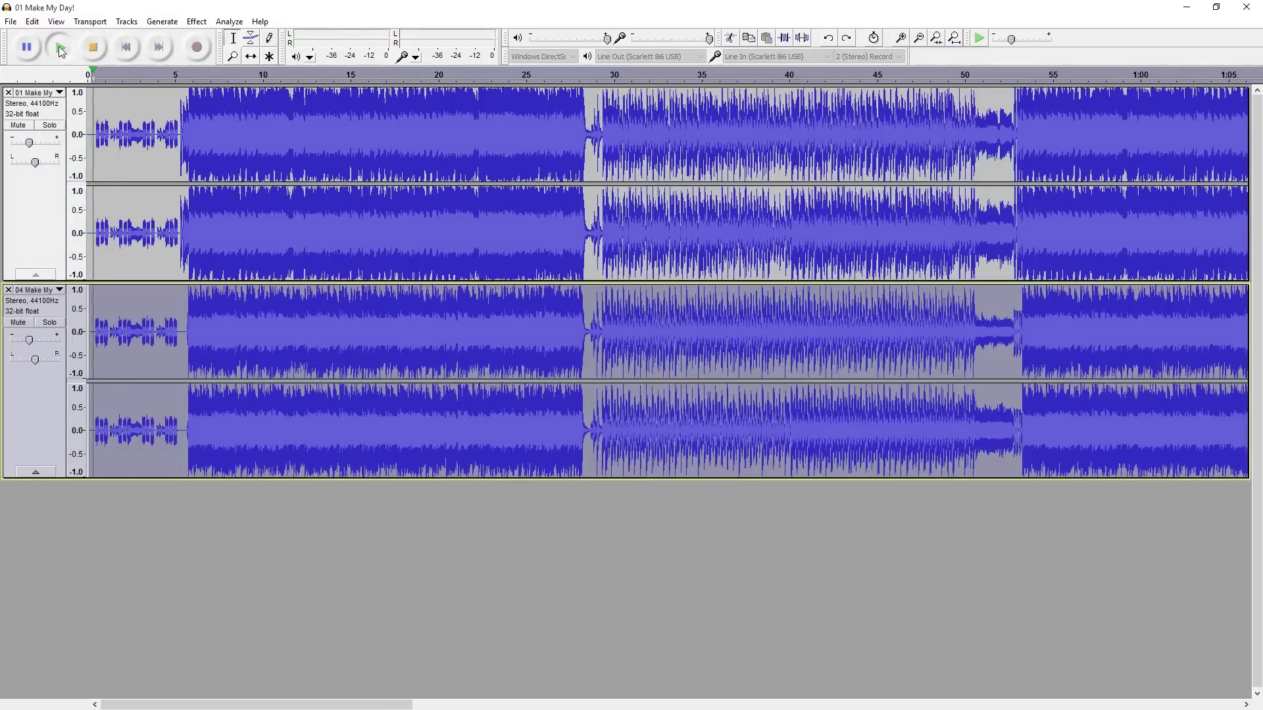
{"action": "key", "text": "space"}
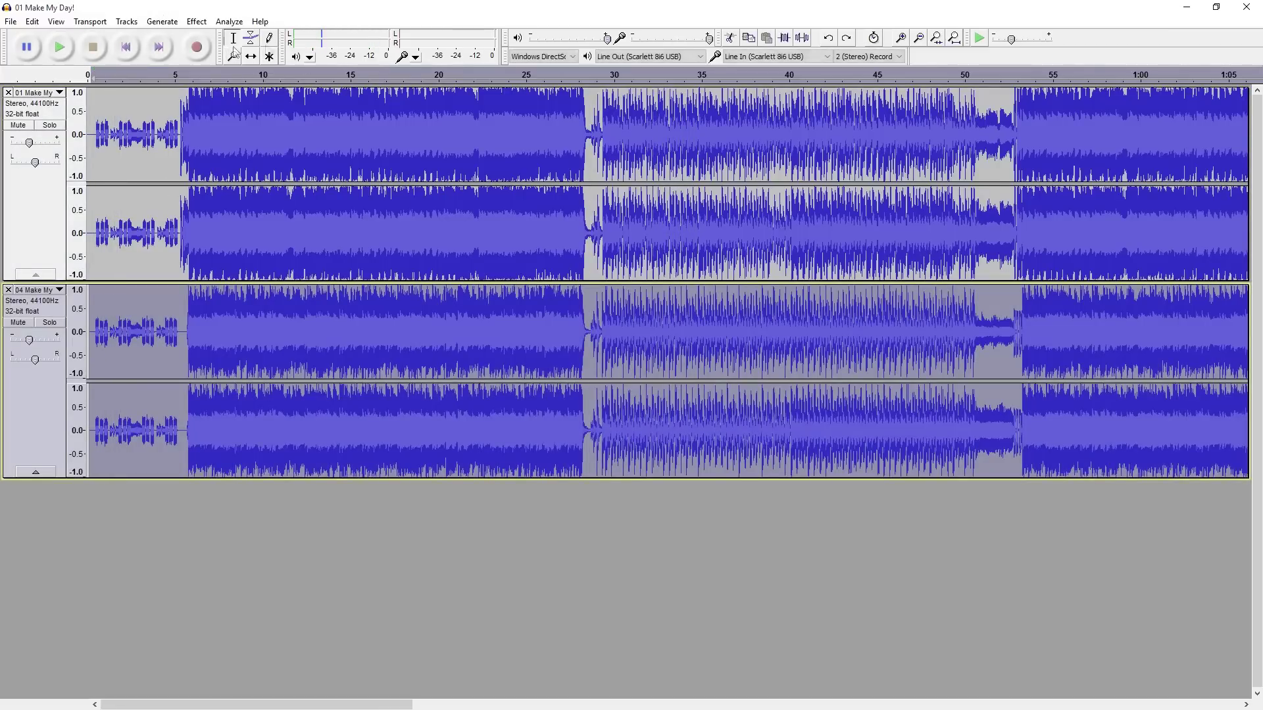
{"action": "left_click", "coordinate": [599, 107]}
{"action": "left_click", "coordinate": [60, 46]}
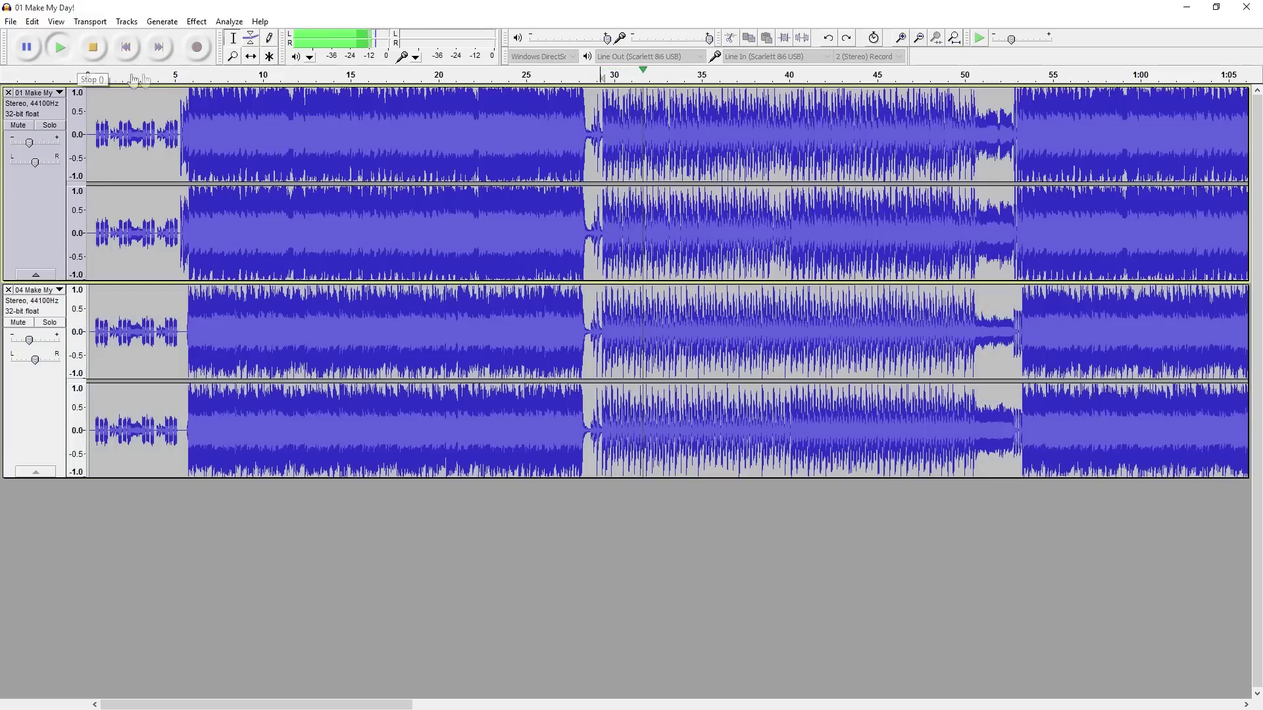
{"action": "left_click", "coordinate": [94, 50]}
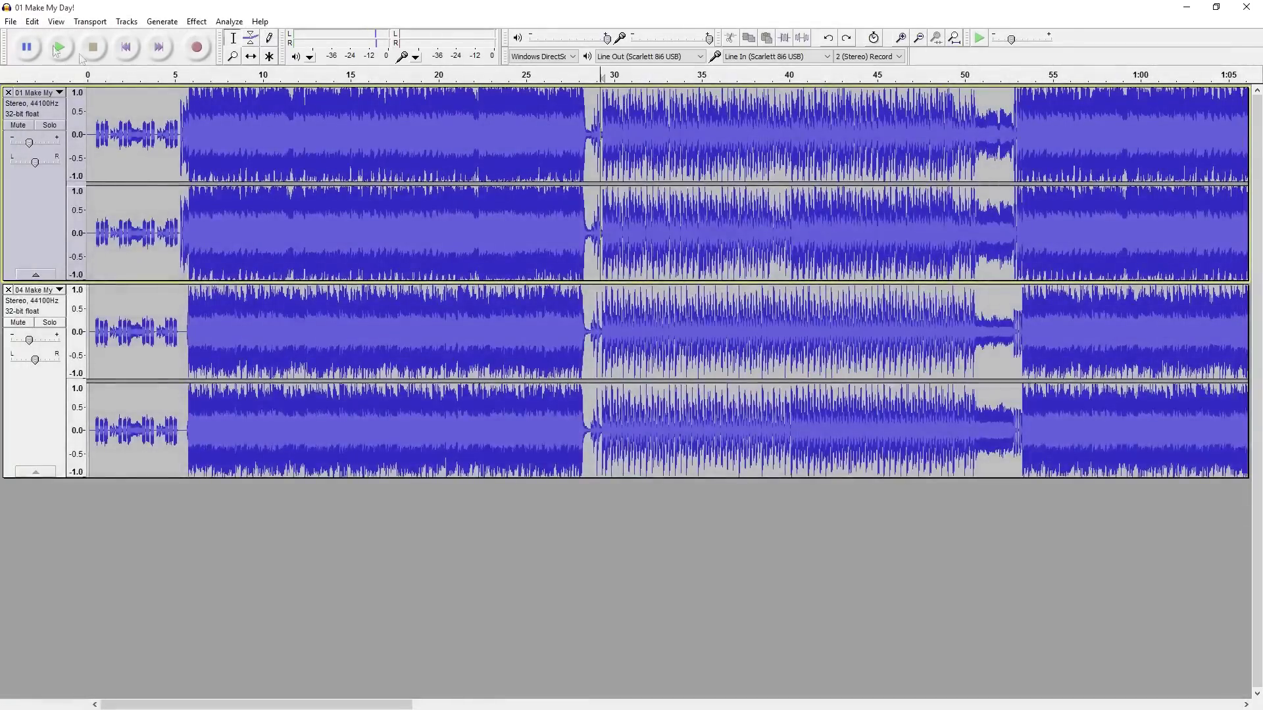
Step: Export the mix as the 16-bit WAV file 01 Make My Day! in the MAKE MY DAY folder
{"action": "left_click", "coordinate": [10, 21]}
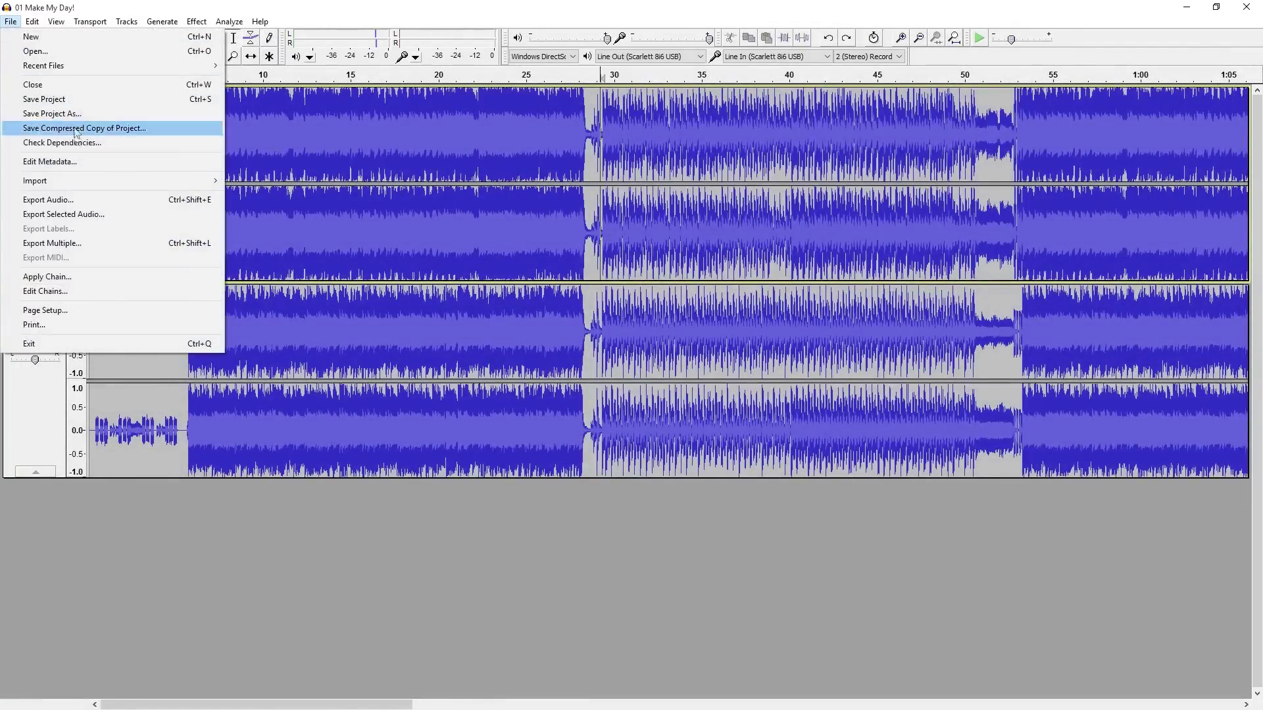
{"action": "left_click", "coordinate": [70, 206]}
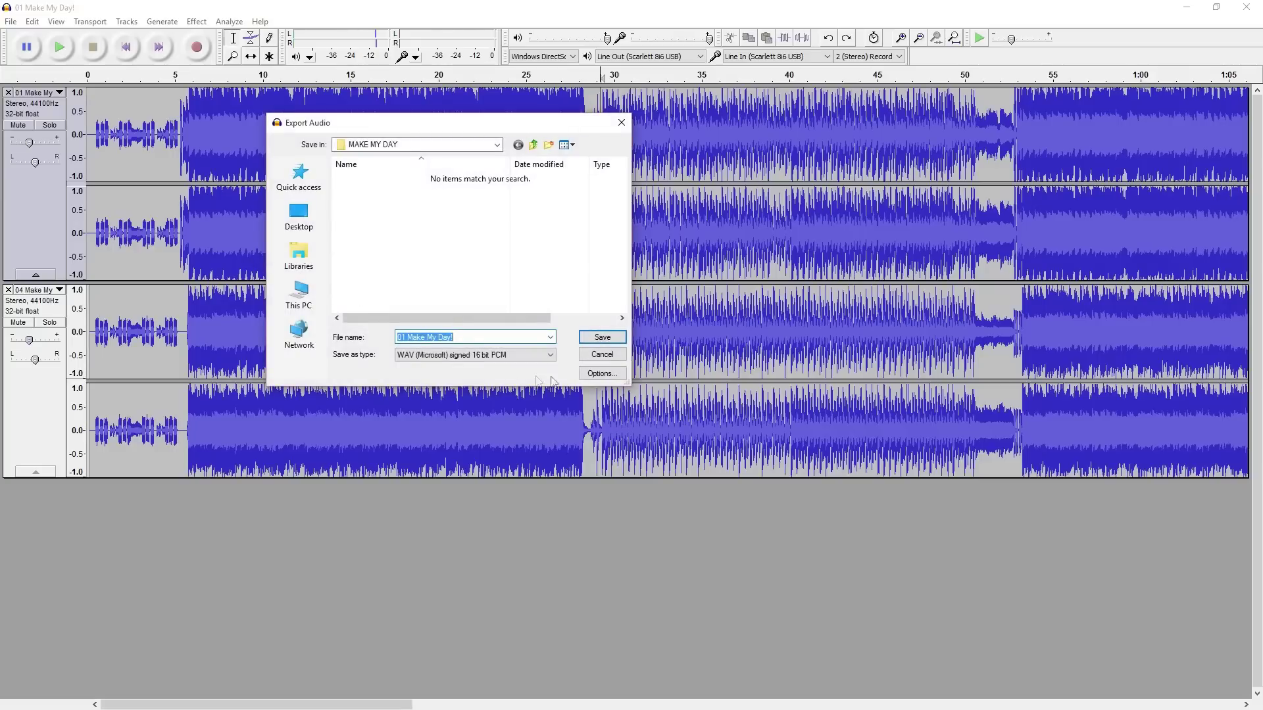
{"action": "left_click", "coordinate": [601, 337]}
{"action": "left_click", "coordinate": [668, 411]}
{"action": "left_click", "coordinate": [698, 524]}
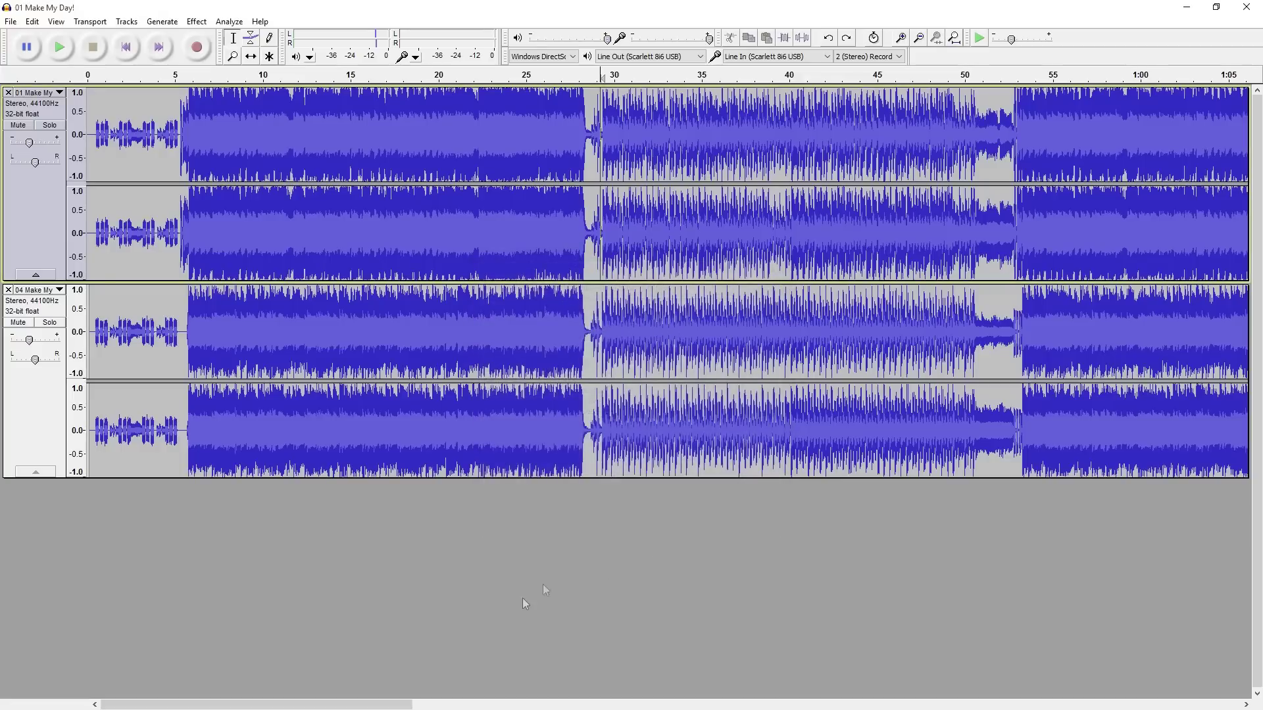
Step: Switch to FL Studio and play the 01 Make My Day! clip from shortly before bar 4
{"action": "left_click", "coordinate": [306, 709]}
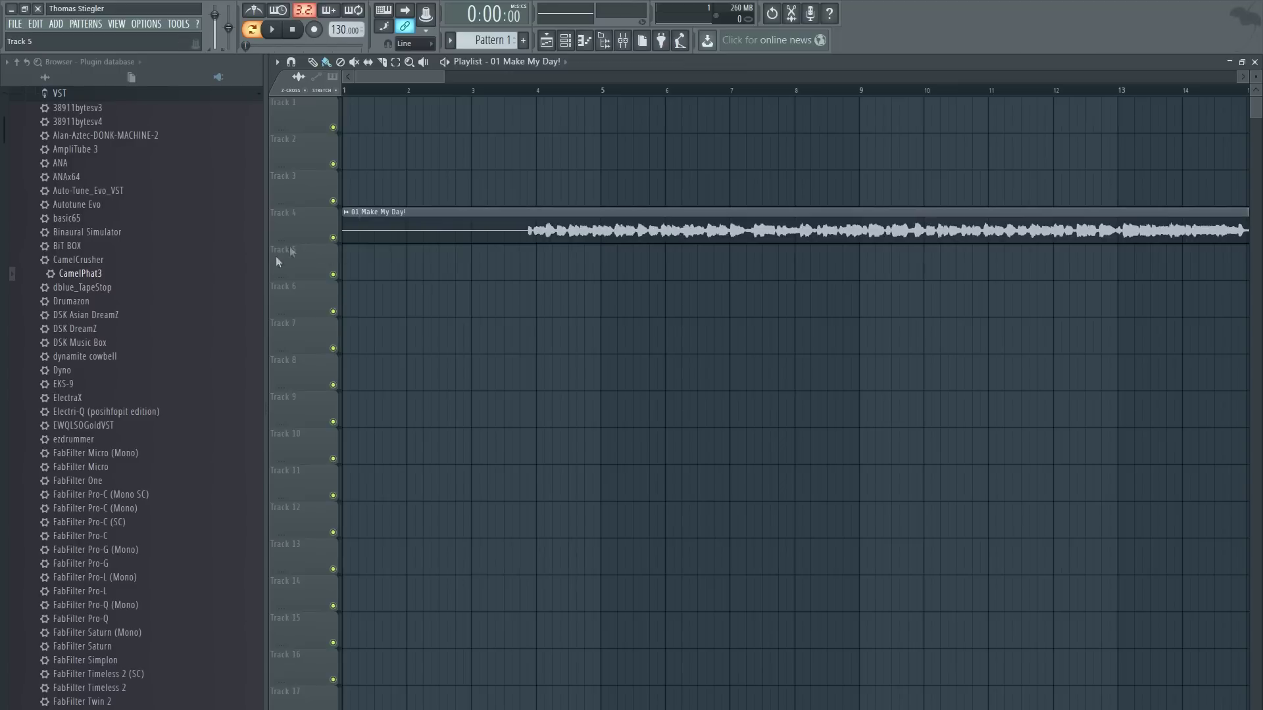
{"action": "left_click", "coordinate": [513, 91]}
{"action": "key", "text": "space"}
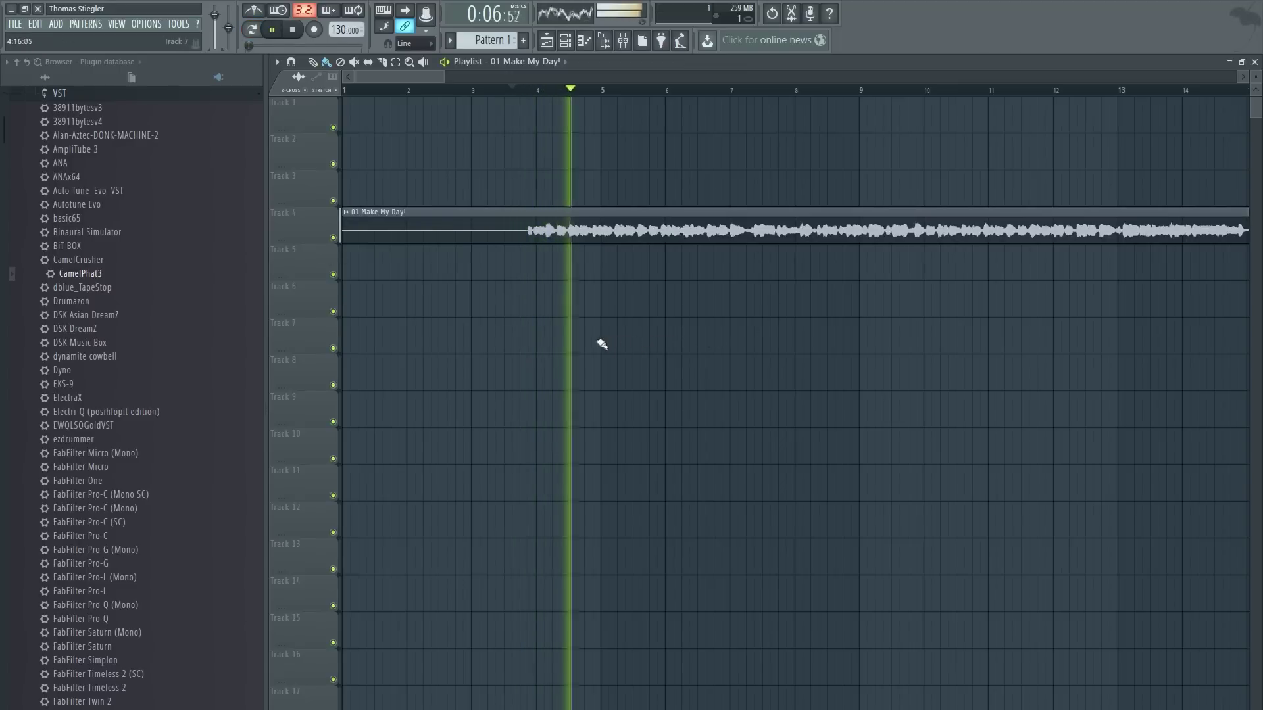
Step: Route the 01 Make My Day! audio clip to mixer track 1, name that mixer track Vocals, and stop playback
{"action": "key", "text": "F9"}
{"action": "double_click", "coordinate": [591, 230]}
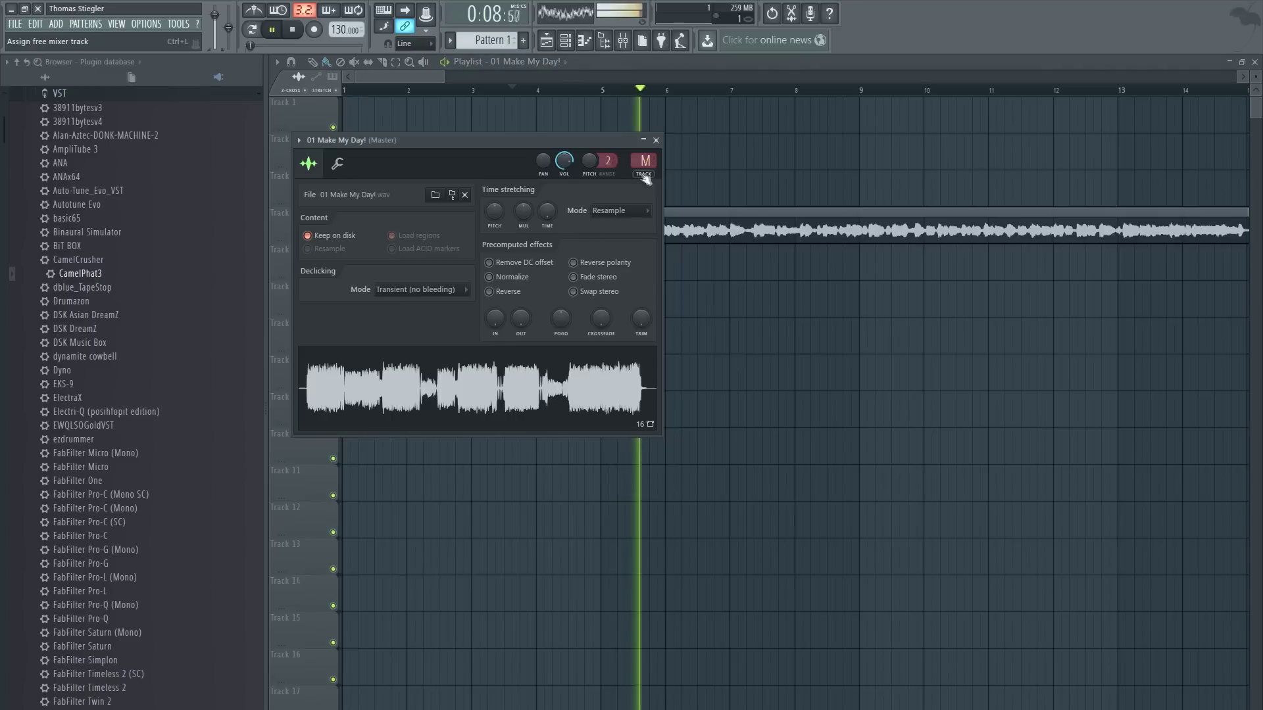
{"action": "left_click_drag", "start_coordinate": [643, 161], "coordinate": [643, 153]}
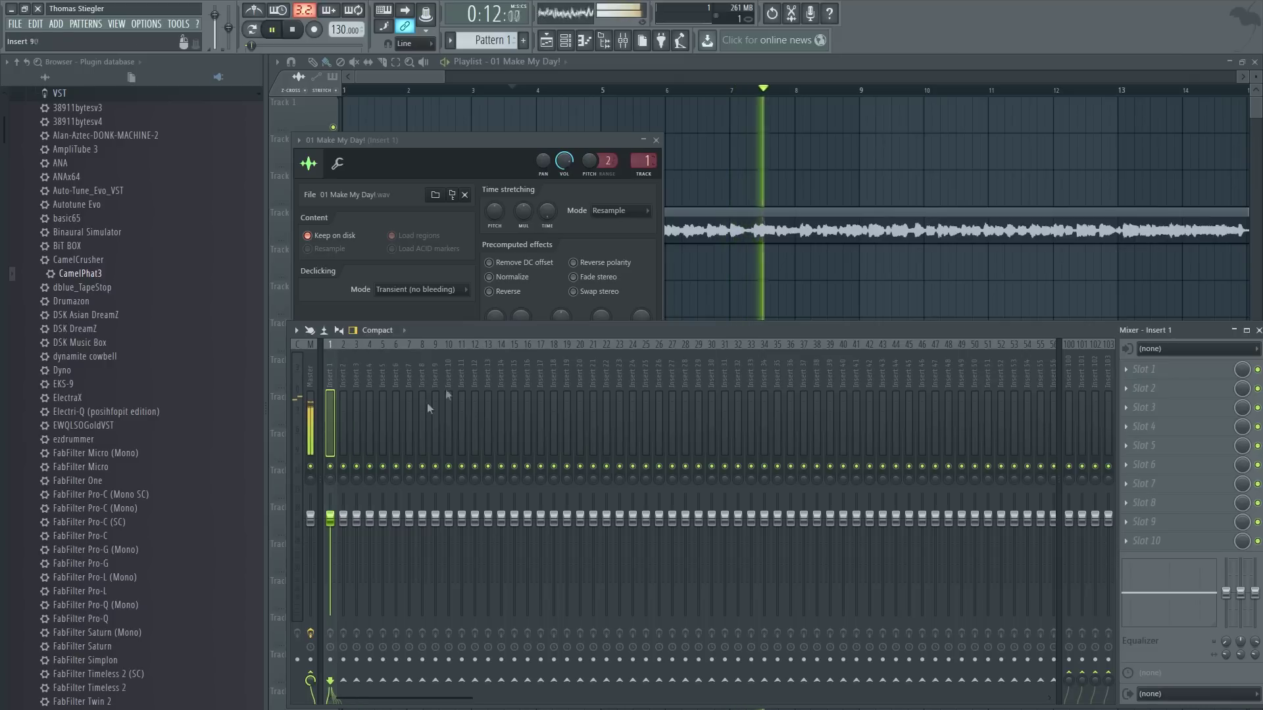
{"action": "double_click", "coordinate": [329, 369]}
{"action": "type", "text": "Vocals"}
{"action": "key", "text": "Return"}
{"action": "key", "text": "space"}
Step: Add Fruity Parametric EQ 2 to the Vocals mixer track and, during playback, cut band 2 to -18 dB at 84 Hz
{"action": "left_click", "coordinate": [1138, 372]}
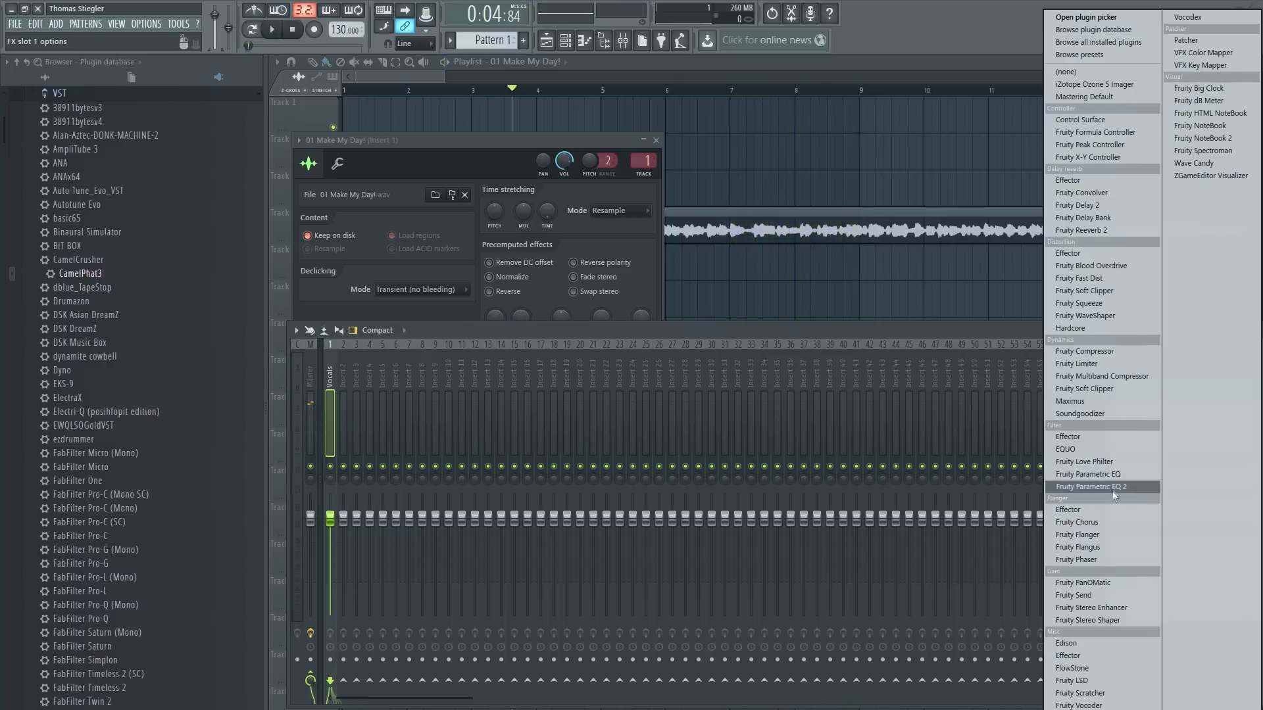
{"action": "left_click", "coordinate": [1092, 487]}
{"action": "key", "text": "space"}
{"action": "left_click_drag", "start_coordinate": [434, 298], "coordinate": [413, 353]}
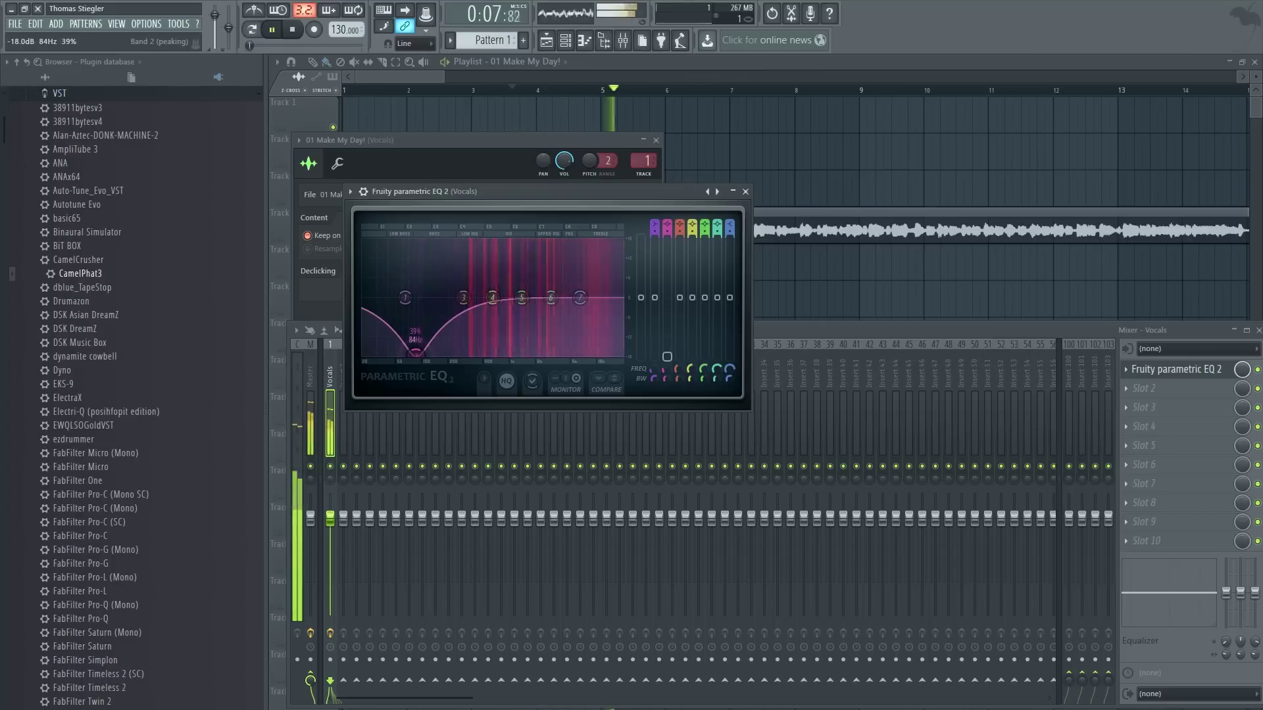
Step: Lower bands 1 and 7 and slightly boost band 6 in the Vocals EQ, and close the EQ window
{"action": "left_click_drag", "start_coordinate": [405, 297], "coordinate": [417, 354]}
{"action": "mouse_move", "coordinate": [580, 297]}
{"action": "left_mouse_down"}
{"action": "mouse_move", "coordinate": [611, 314]}
{"action": "mouse_move", "coordinate": [585, 289]}
{"action": "left_mouse_up"}
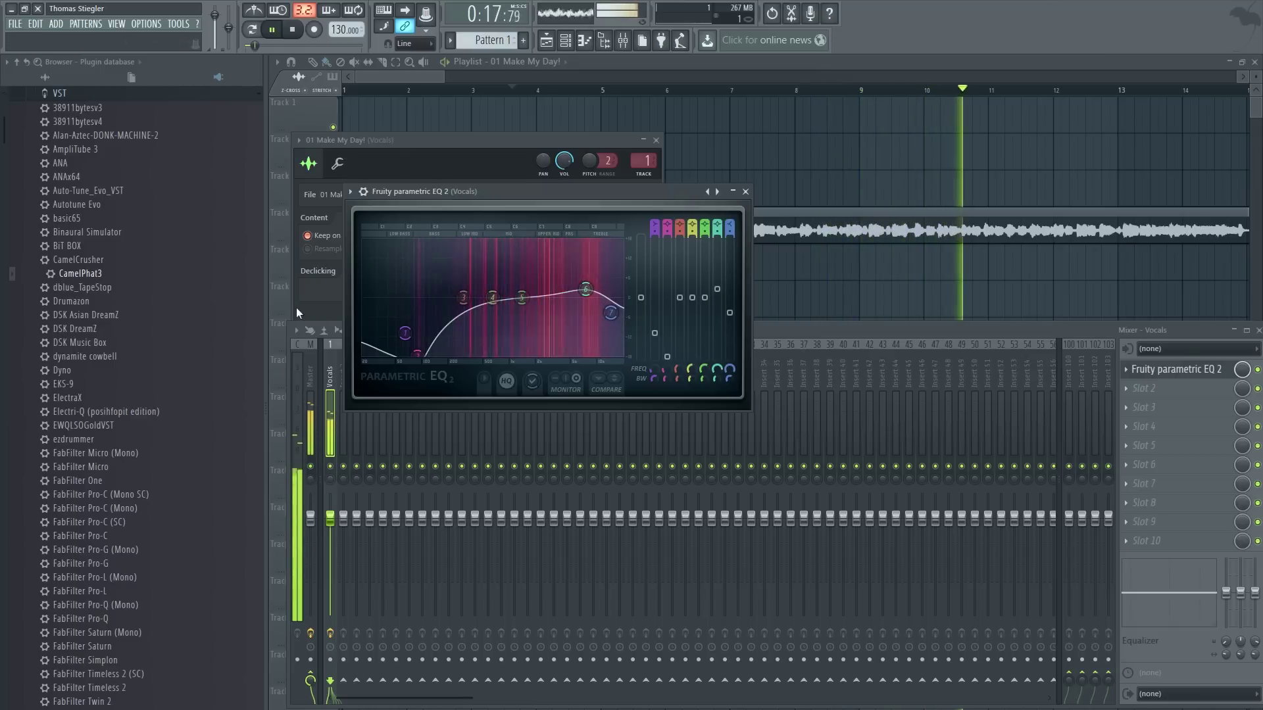
{"action": "left_click", "coordinate": [745, 191]}
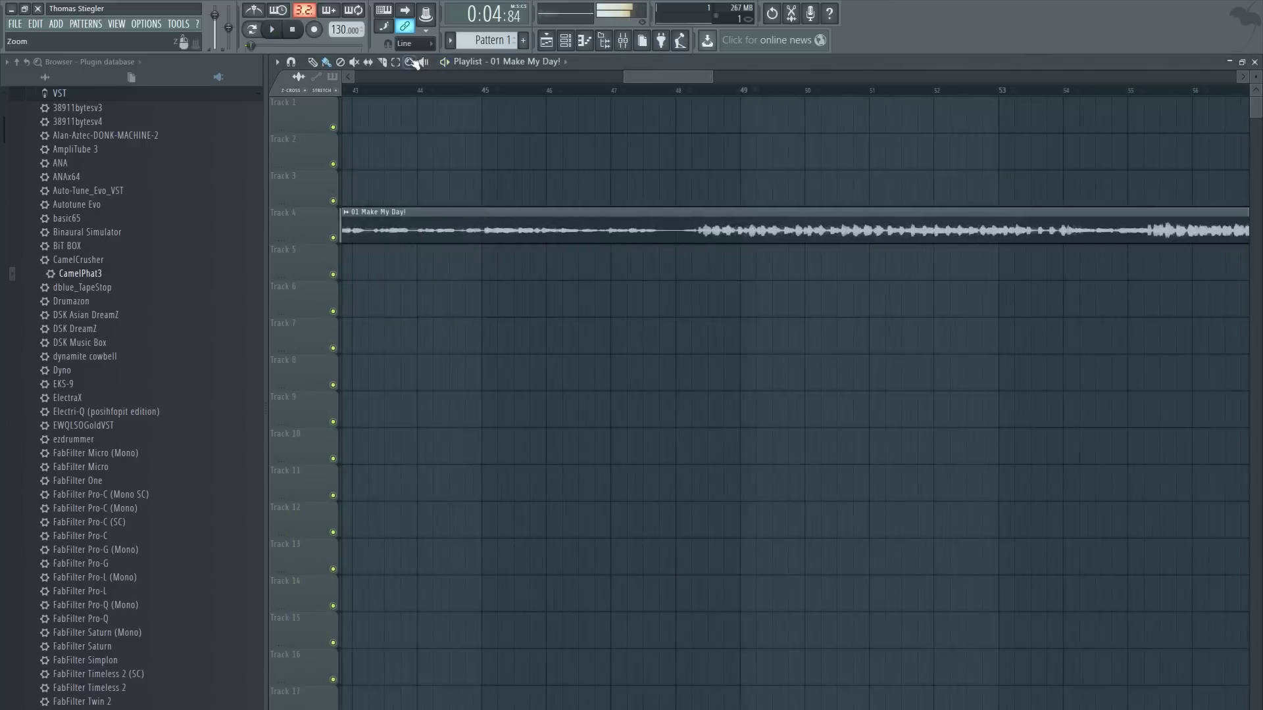
Step: Set the project tempo to 175 BPM and add the VEC4 Trance Kicks 63 sample to the channel rack
{"action": "left_click_drag", "start_coordinate": [342, 29], "coordinate": [342, 3]}
{"action": "left_click_drag", "start_coordinate": [582, 77], "coordinate": [359, 78]}
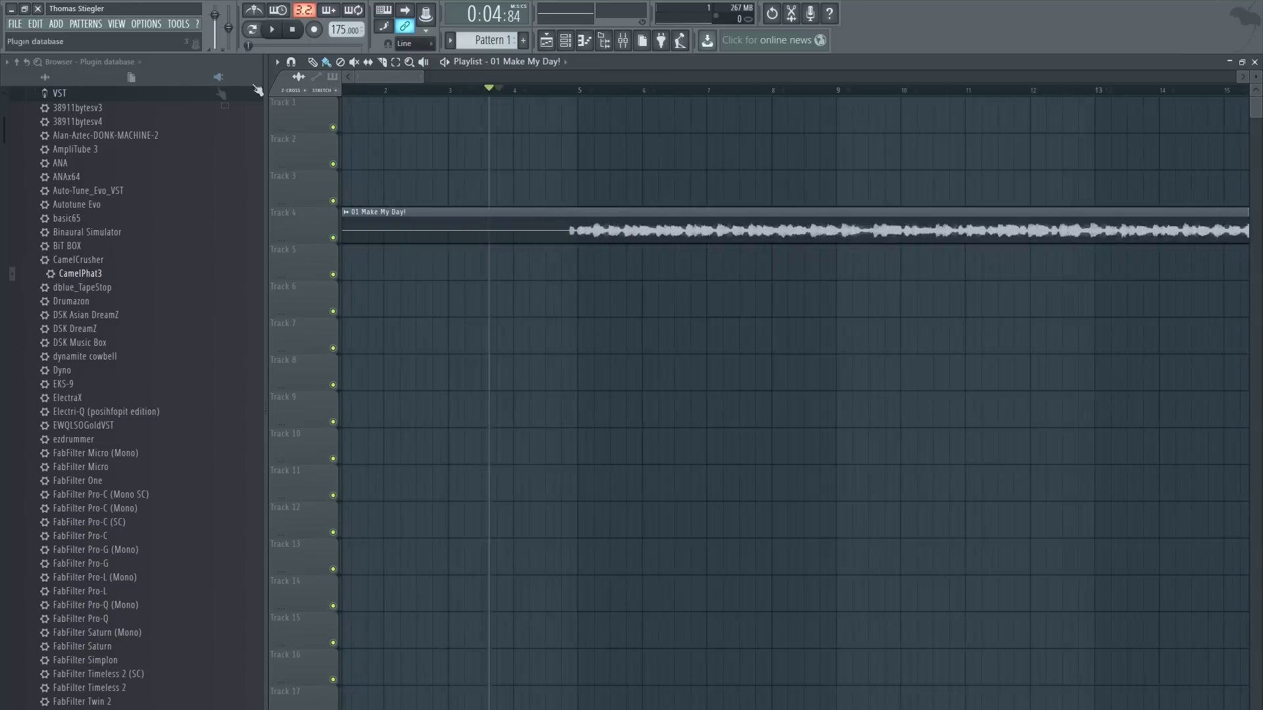
{"action": "left_click", "coordinate": [53, 81]}
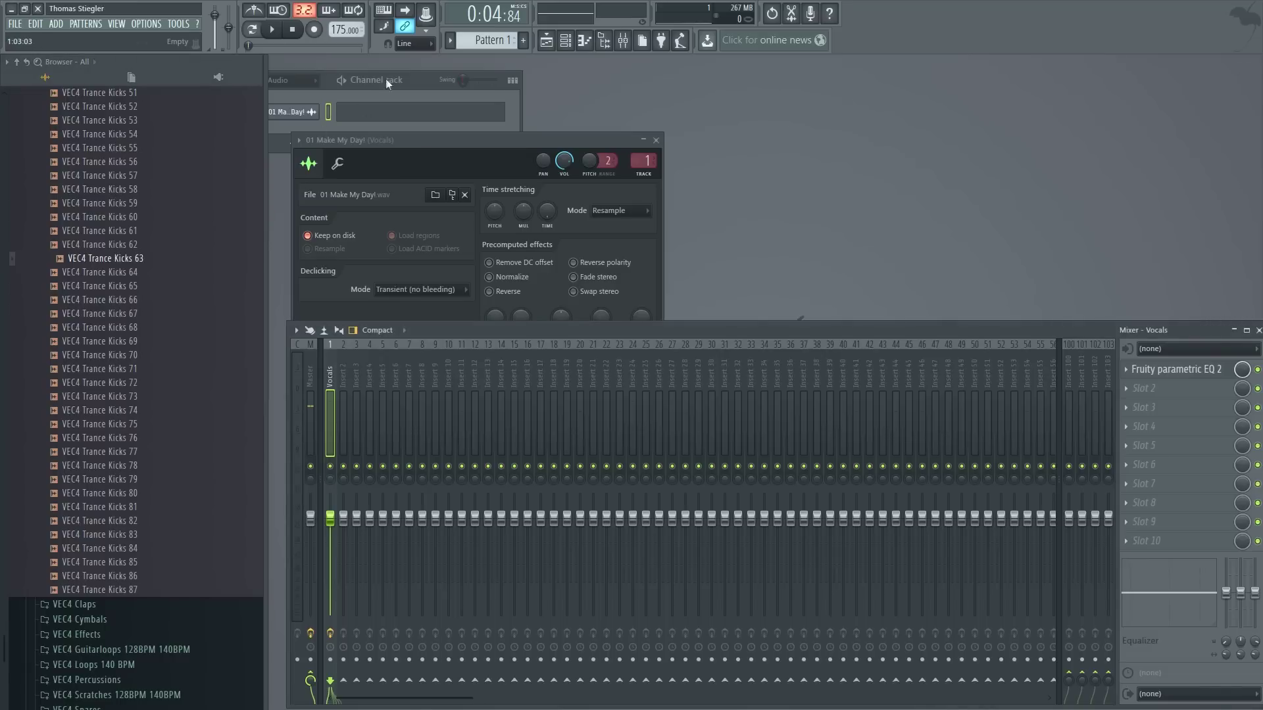
{"action": "left_click_drag", "start_coordinate": [69, 258], "coordinate": [299, 128]}
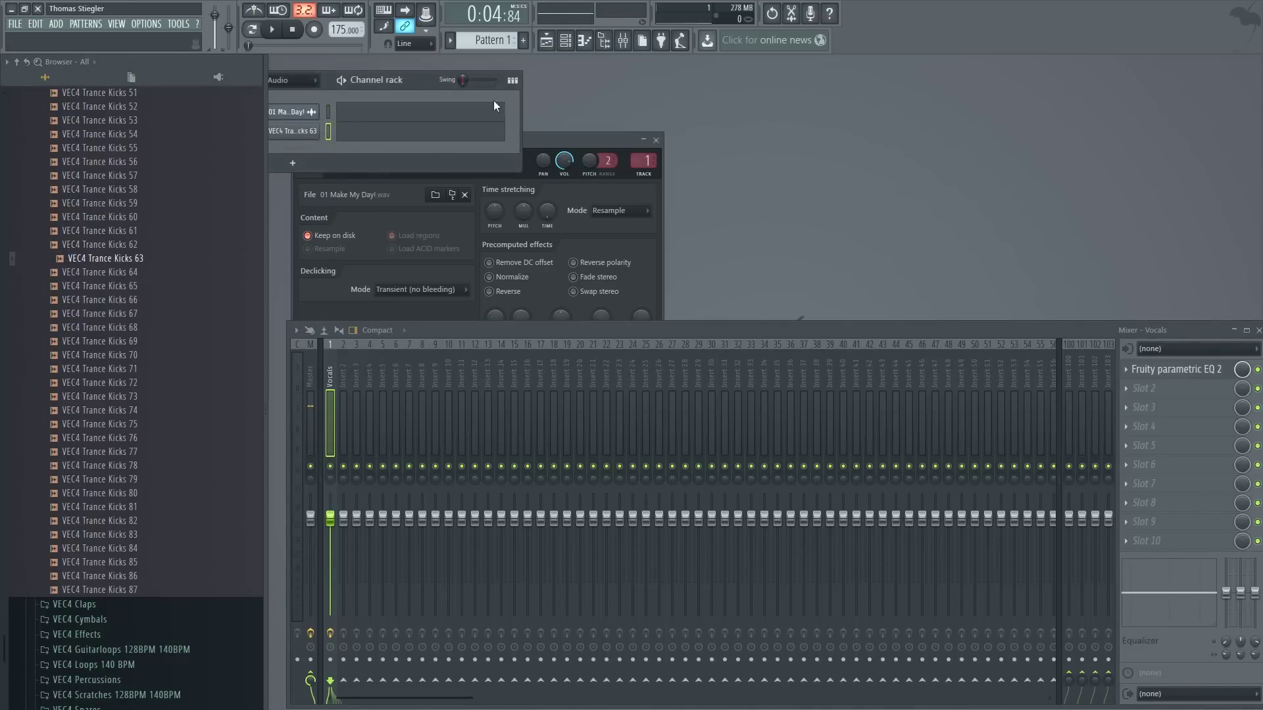
Step: Create a new pattern named Kick
{"action": "left_click", "coordinate": [524, 41]}
{"action": "type", "text": "K"}
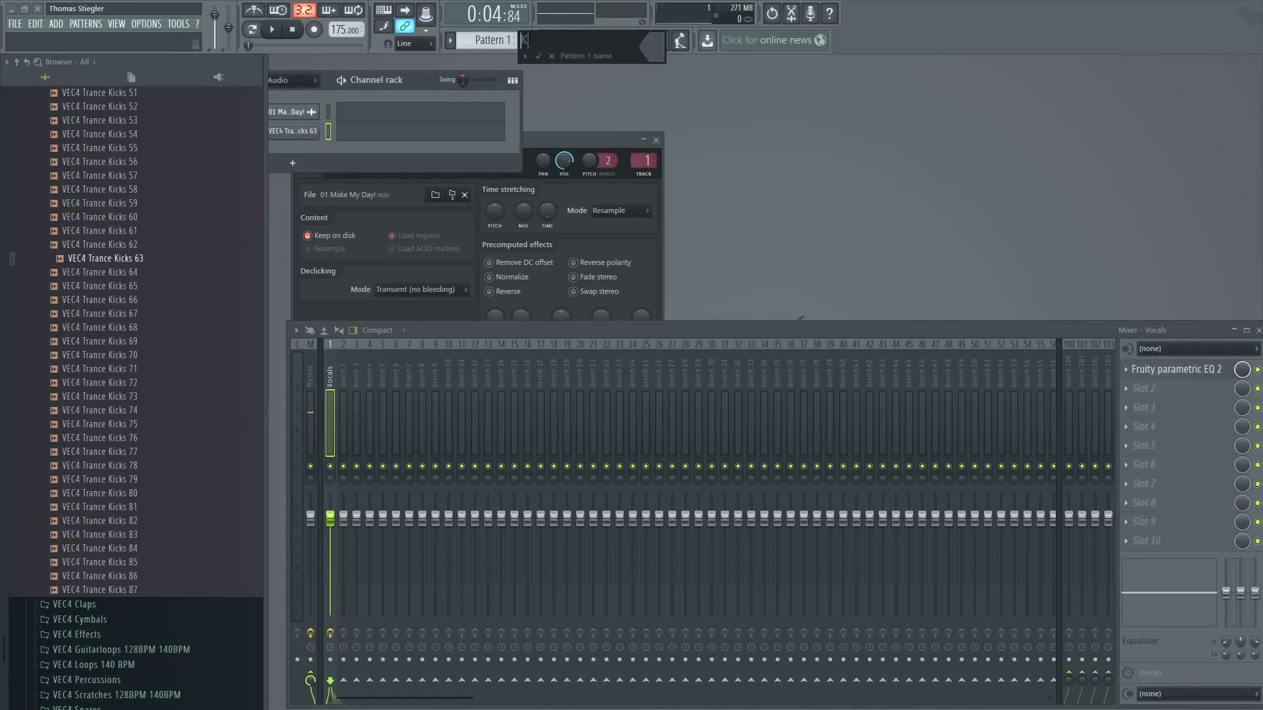
{"action": "type", "text": "ick"}
{"action": "key", "text": "Return"}
Step: Enter four C5 notes for the VEC4 Trance Kicks 63 channel in the piano roll, one on each beat of bar 1
{"action": "left_click", "coordinate": [305, 131]}
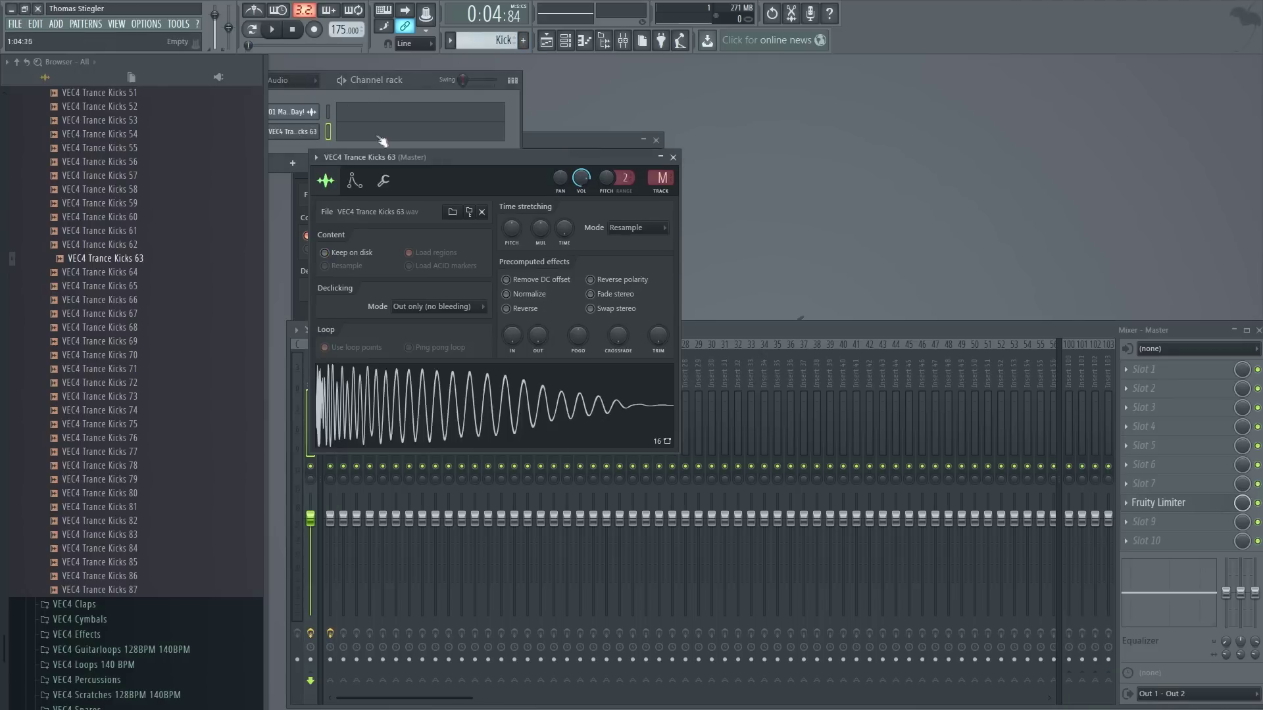
{"action": "left_click", "coordinate": [383, 136]}
{"action": "mouse_move", "coordinate": [421, 436]}
{"action": "left_mouse_down"}
{"action": "mouse_move", "coordinate": [379, 425]}
{"action": "mouse_move", "coordinate": [388, 515]}
{"action": "mouse_move", "coordinate": [388, 496]}
{"action": "left_mouse_up"}
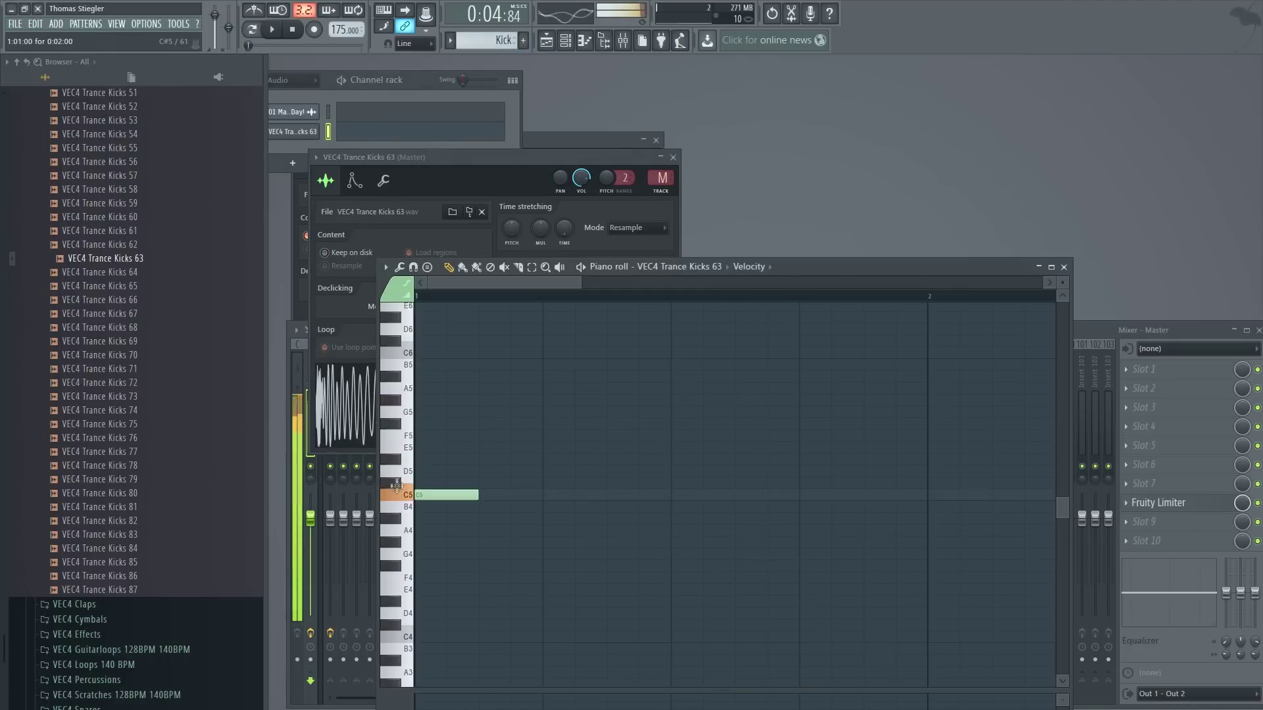
{"action": "left_click", "coordinate": [592, 496]}
{"action": "left_click", "coordinate": [680, 498]}
{"action": "left_click", "coordinate": [808, 498]}
Step: Reduce the kick channel's volume envelope to only its hold stage and play the Kick pattern
{"action": "left_click", "coordinate": [382, 212]}
{"action": "left_click", "coordinate": [354, 180]}
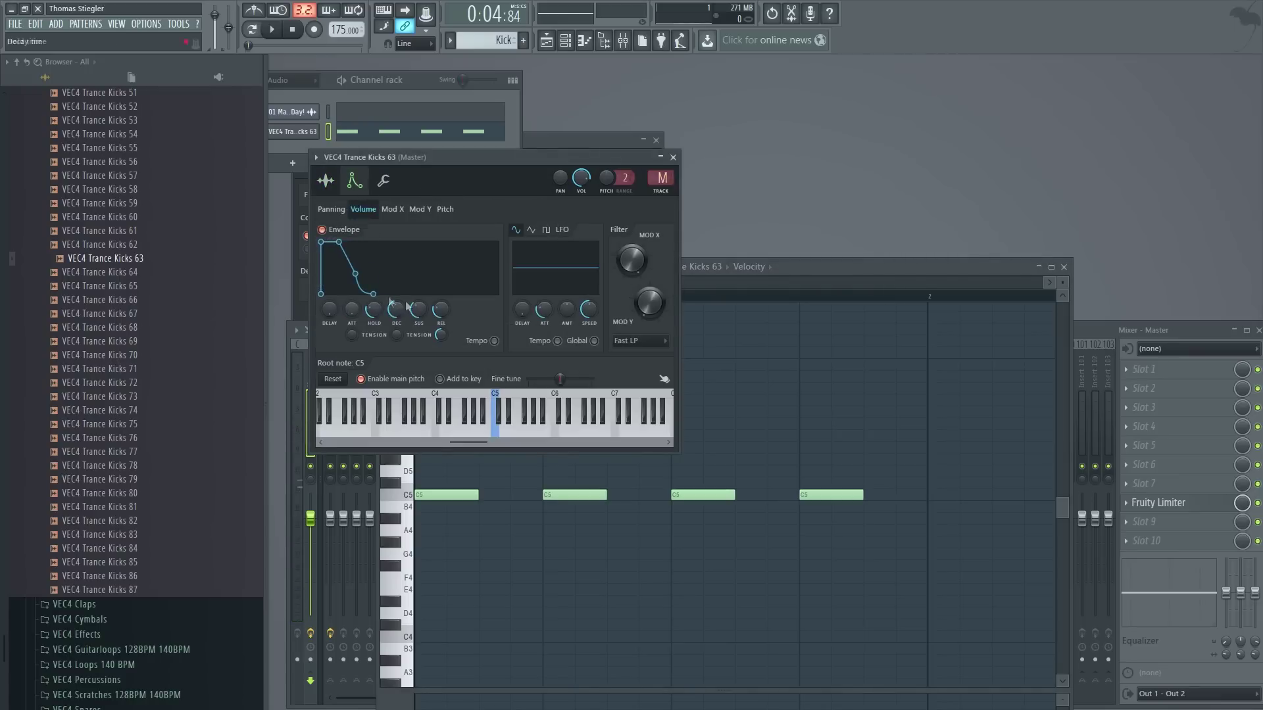
{"action": "key", "text": "space"}
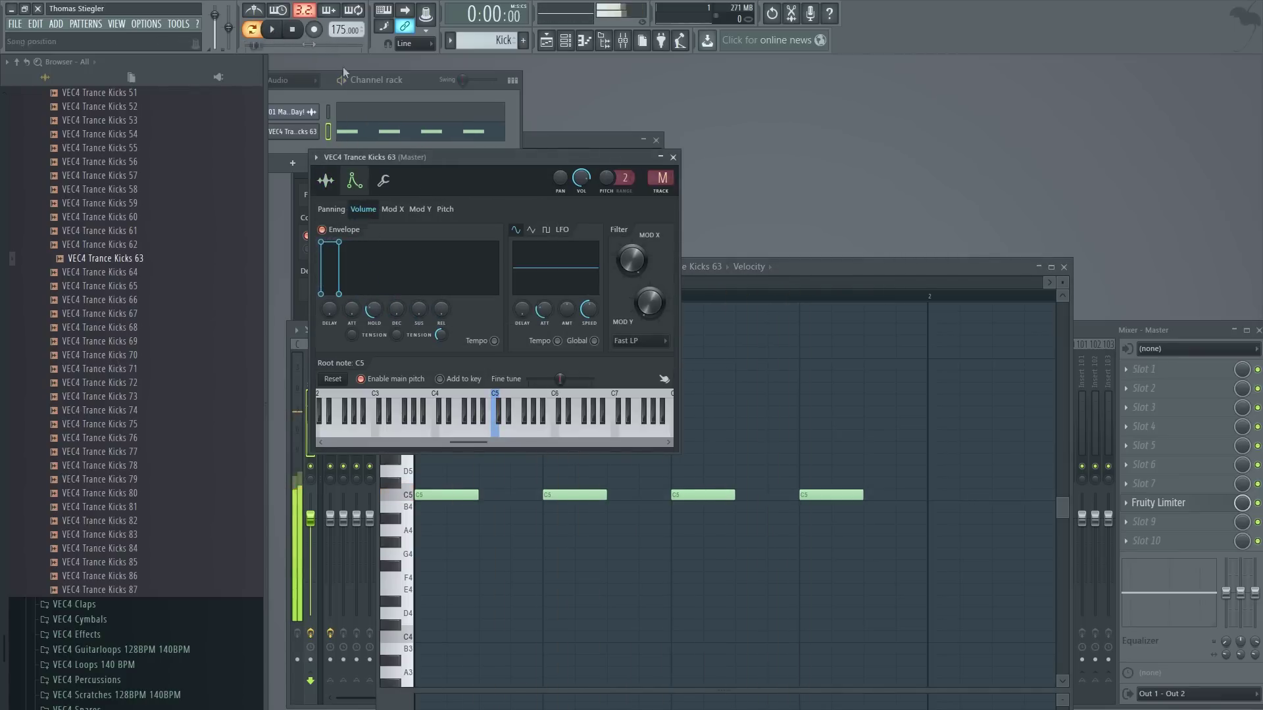
Step: Paint a row of Kick pattern clips on Track 5 of the playlist and shift them relative to the vocal clip
{"action": "key", "text": "F5"}
{"action": "left_click_drag", "start_coordinate": [610, 268], "coordinate": [1240, 269]}
{"action": "left_click", "coordinate": [578, 90]}
{"action": "left_click_drag", "start_coordinate": [616, 249], "coordinate": [685, 257]}
Step: Move the Kick clips to start at beat 2 of bar 5 during playback, and stop playback
{"action": "scroll", "coordinate": [644, 274], "scroll_direction": "up", "scroll_amount": 5}
{"action": "key", "text": "space"}
{"action": "left_click_drag", "start_coordinate": [760, 272], "coordinate": [563, 273]}
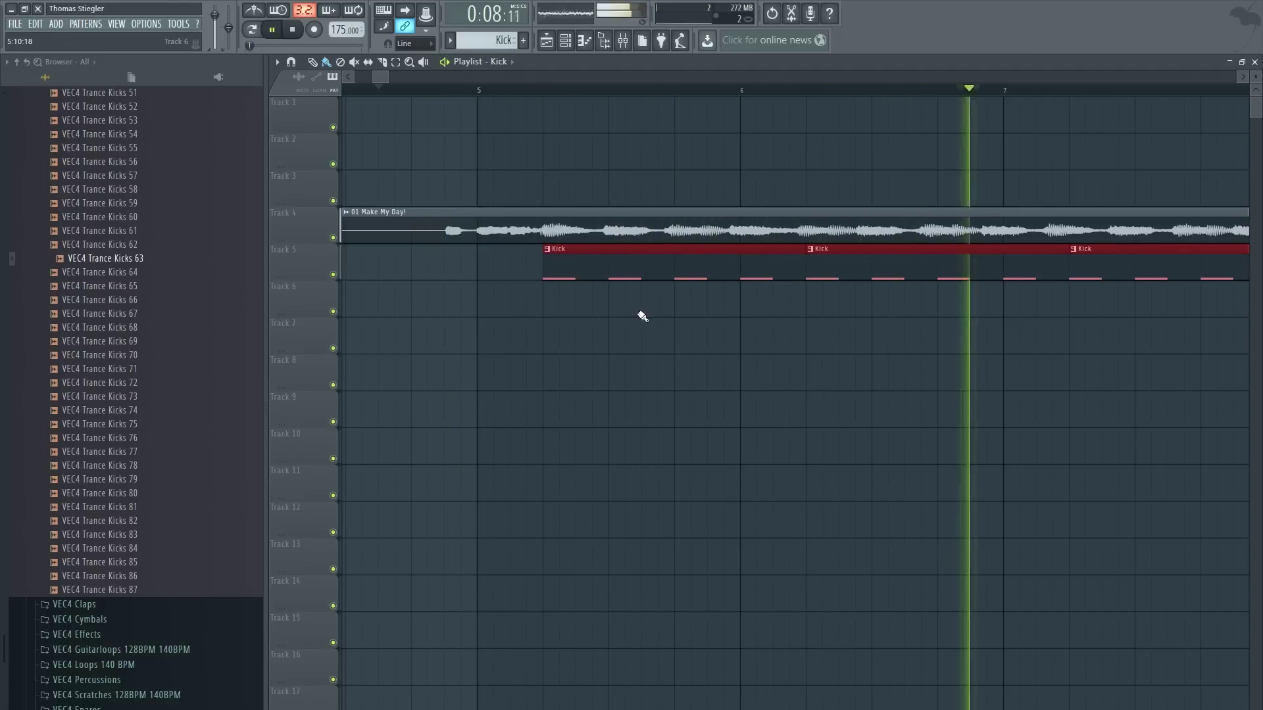
{"action": "key", "text": "space"}
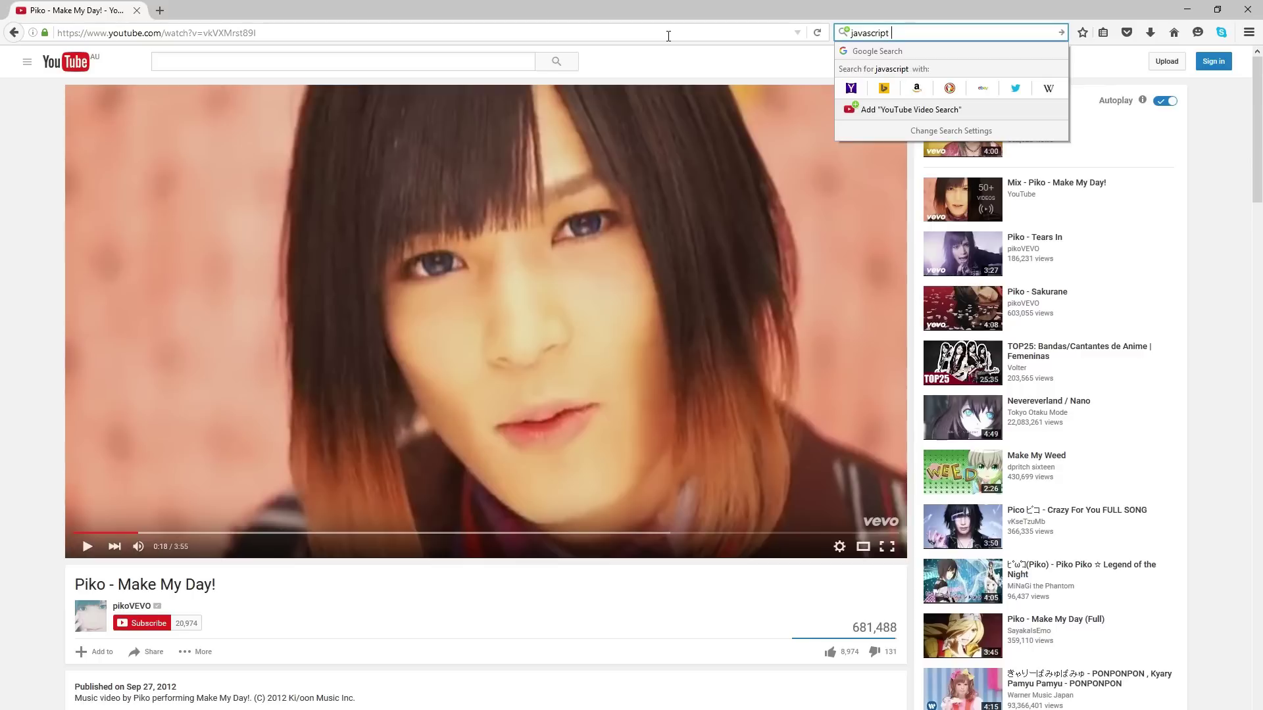
Step: Switch to the web browser and search for "javascript tap bpm"
{"action": "type", "text": "bpm"}
{"action": "key", "text": "Return"}
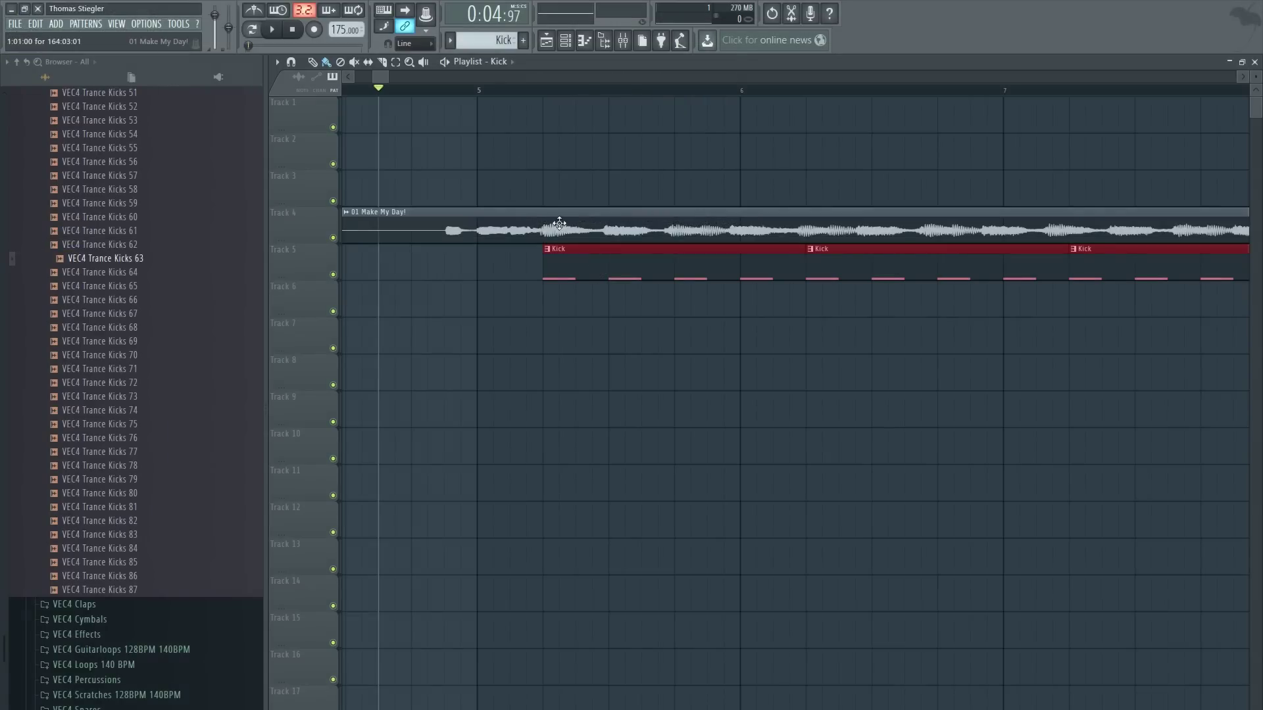
Step: Route the kick to mixer track 3 in FL Studio, tap the playing vocals' tempo on the browser's BPM counter, and return to stop playback
{"action": "key", "text": "F9"}
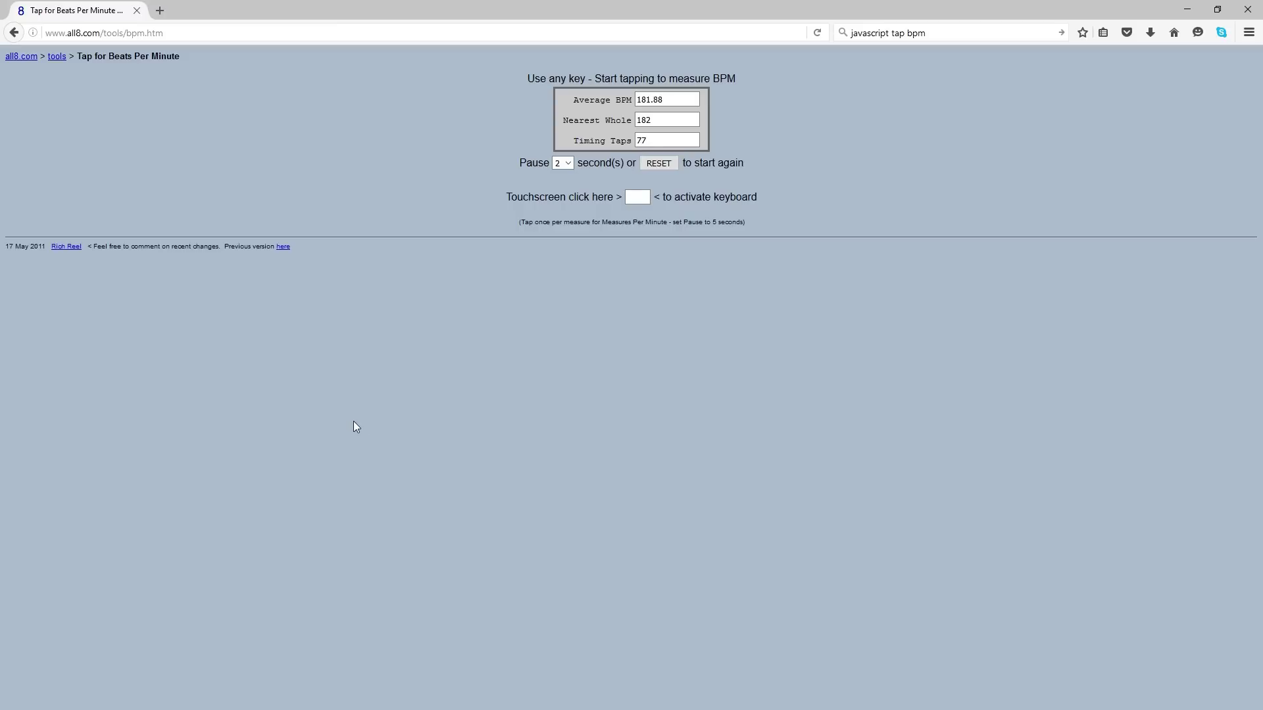
{"action": "key", "text": "alt+Tab"}
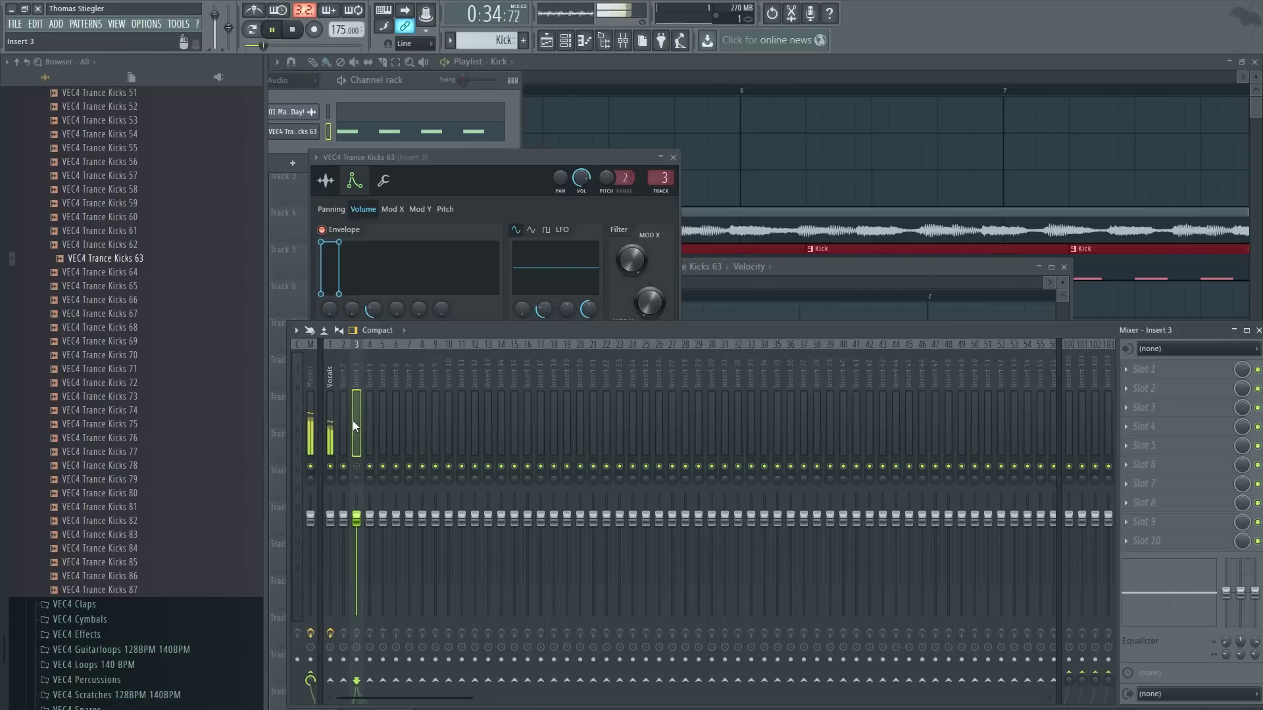
{"action": "left_click", "coordinate": [562, 62]}
{"action": "key", "text": "space"}
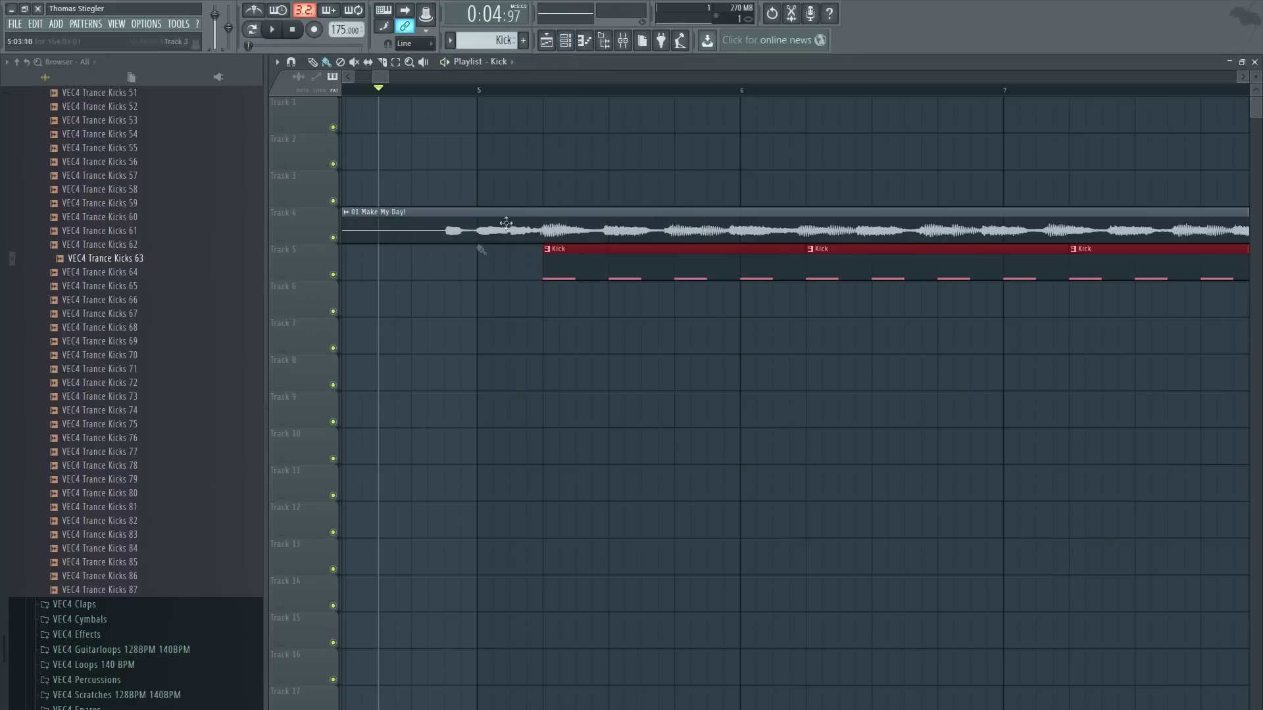
Step: Fit the 01 Make My Day! clip to the project tempo, entering 182 BPM as its original tempo
{"action": "left_click", "coordinate": [351, 220]}
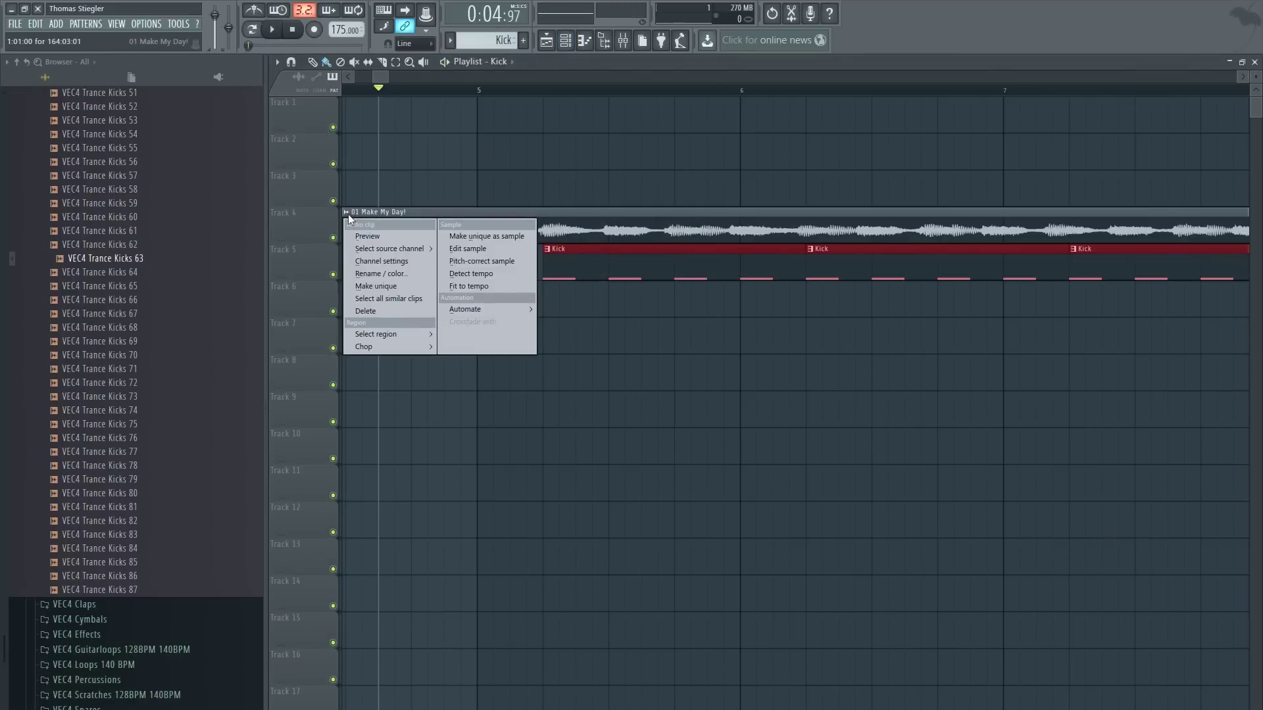
{"action": "left_click", "coordinate": [483, 286]}
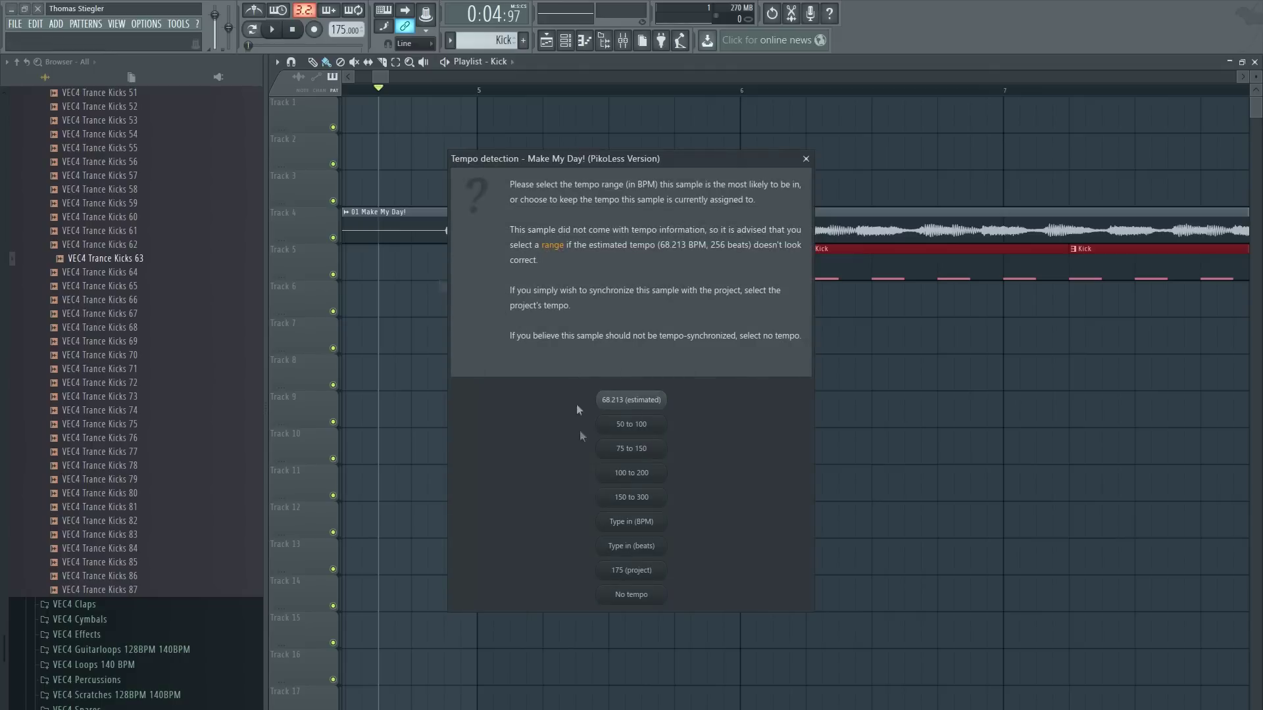
{"action": "left_click", "coordinate": [631, 522]}
{"action": "type", "text": "182"}
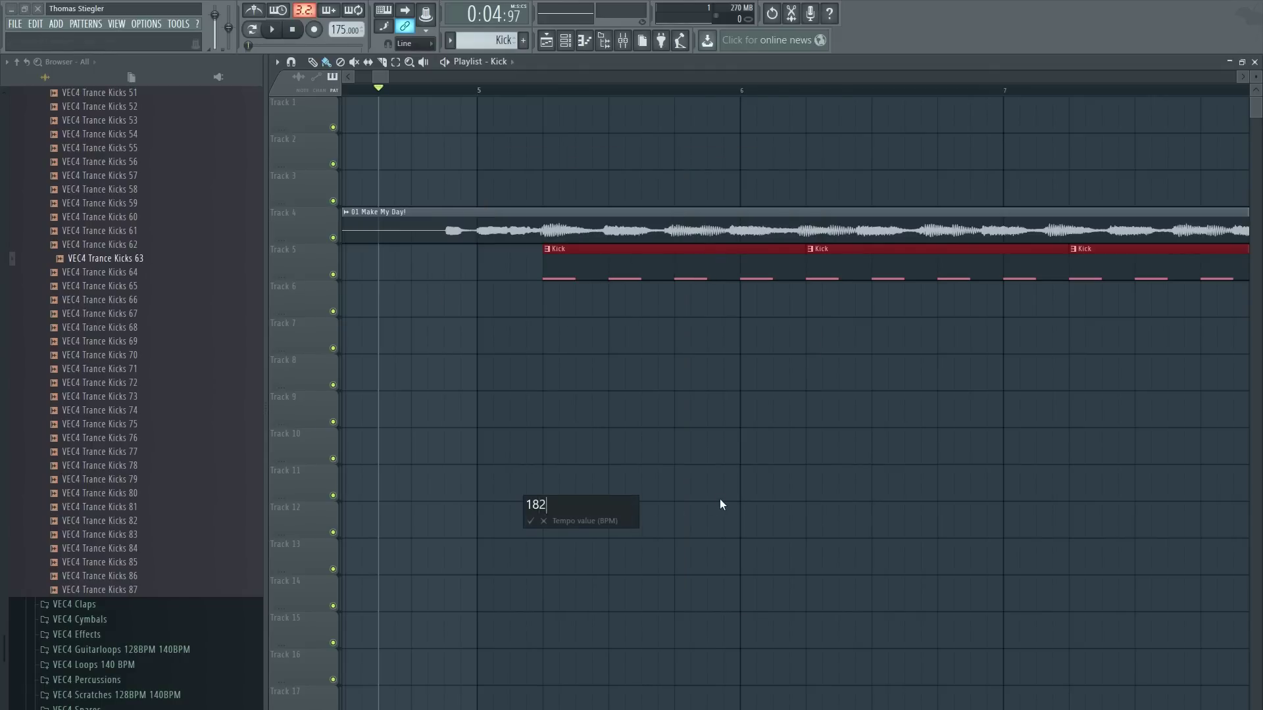
{"action": "key", "text": "Return"}
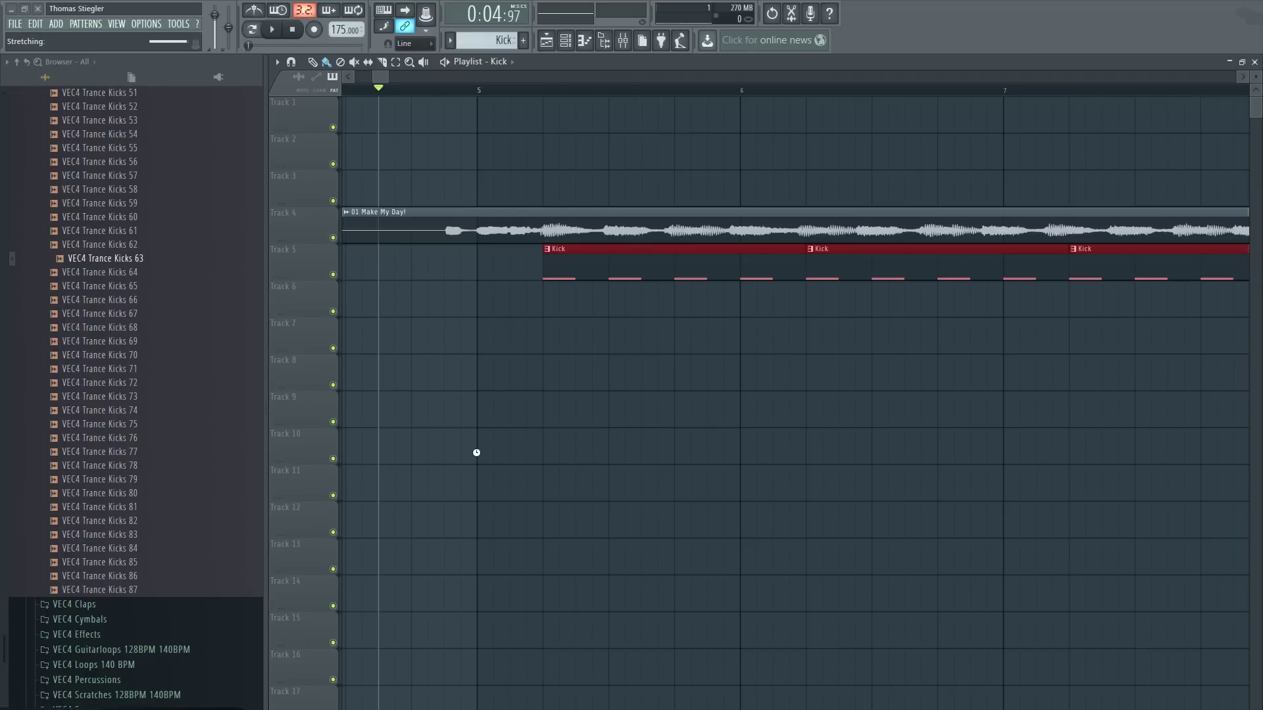
Step: Shift the vocal clip to a later position on Track 4 and move all Kick clips on Track 5 to start at bar 6
{"action": "left_click_drag", "start_coordinate": [592, 224], "coordinate": [744, 203]}
{"action": "scroll", "coordinate": [573, 323], "scroll_direction": "down", "scroll_amount": 3}
{"action": "left_click_drag", "start_coordinate": [479, 243], "coordinate": [1203, 326]}
{"action": "left_click", "coordinate": [416, 44]}
{"action": "left_click", "coordinate": [414, 81]}
{"action": "left_click_drag", "start_coordinate": [569, 268], "coordinate": [616, 268]}
{"action": "scroll", "coordinate": [601, 211], "scroll_direction": "up", "scroll_amount": 5}
Step: Set snapping to none, nudge the vocal clip into line with the kick at bar 6, and audition the alignment
{"action": "left_click", "coordinate": [415, 43]}
{"action": "left_click", "coordinate": [414, 82]}
{"action": "left_click_drag", "start_coordinate": [585, 215], "coordinate": [593, 215]}
{"action": "left_click", "coordinate": [386, 90]}
{"action": "key", "text": "space"}
{"action": "key", "text": "space"}
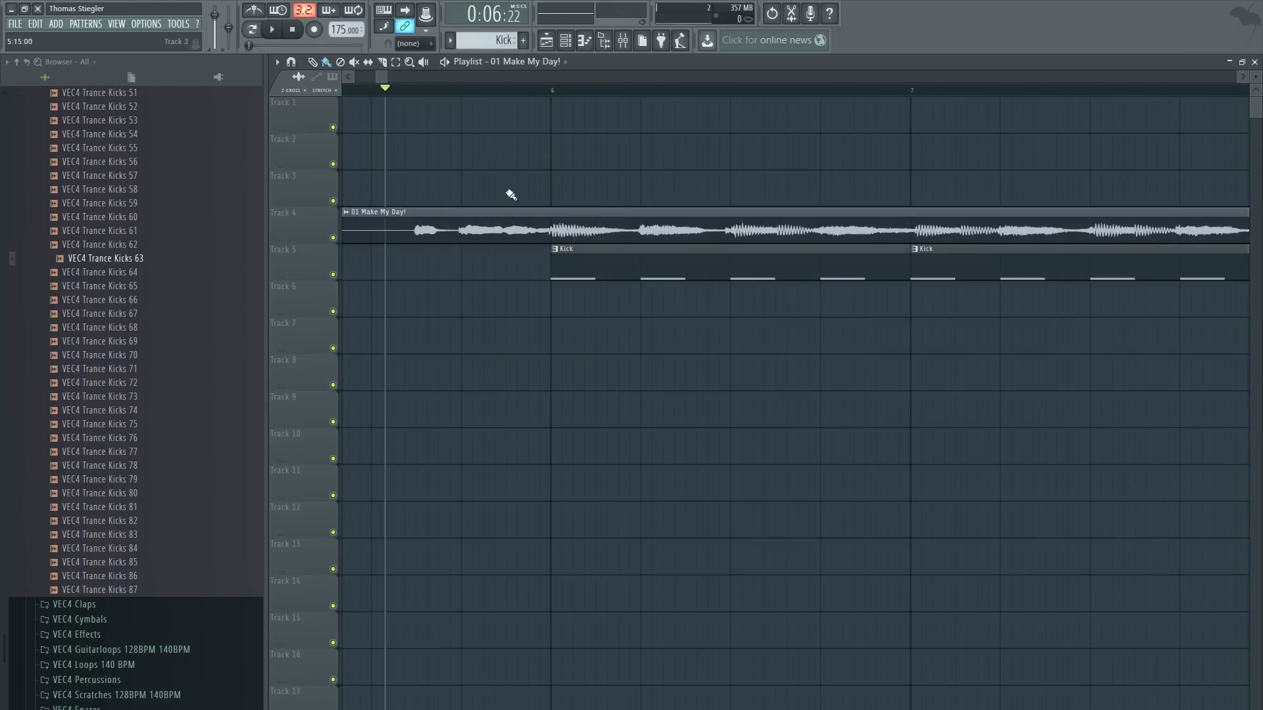
Step: Play the vocals with the kick and nudge the vocal clip slightly earlier, to start at 1:10:06
{"action": "key", "text": "F9"}
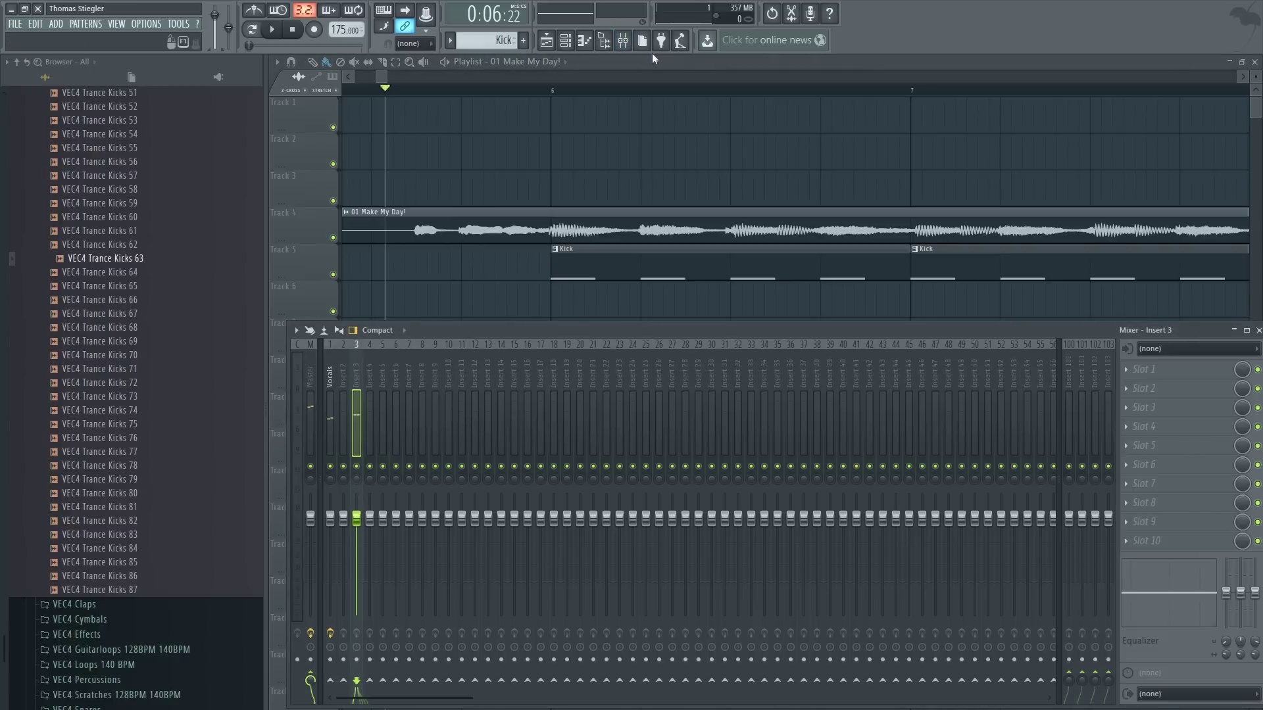
{"action": "key", "text": "space"}
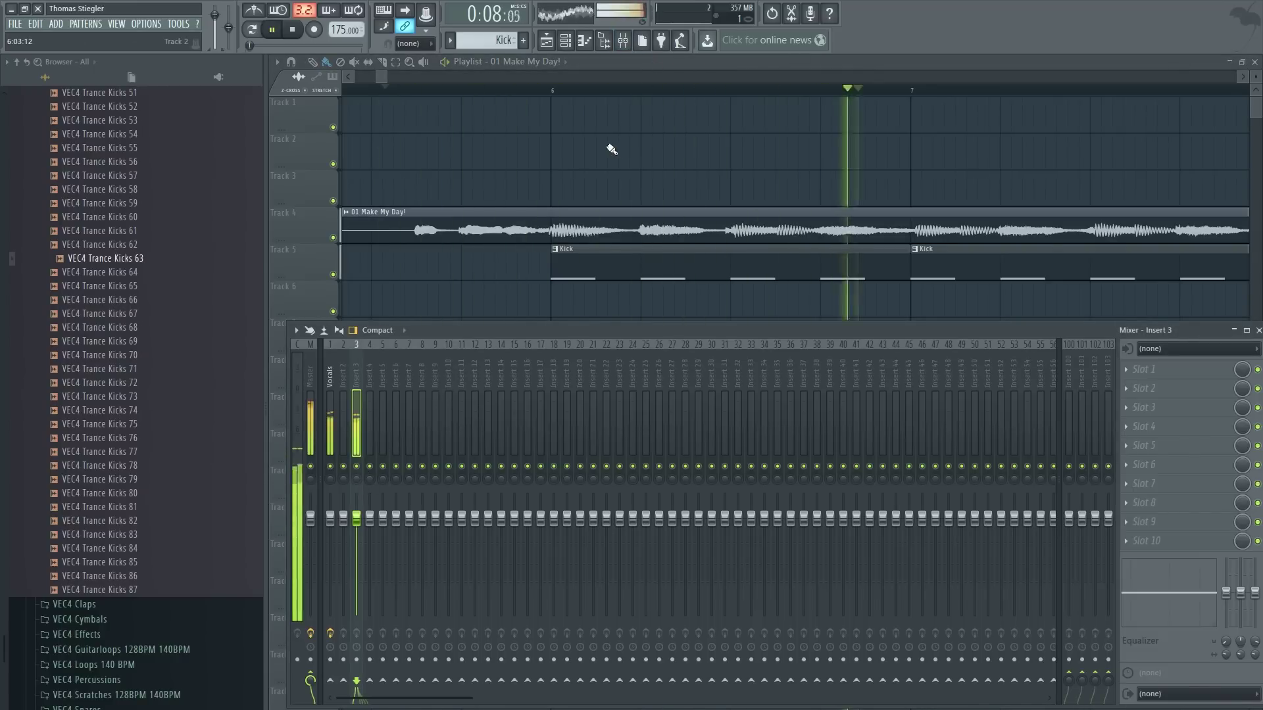
{"action": "left_click", "coordinate": [684, 62]}
{"action": "scroll", "coordinate": [549, 221], "scroll_direction": "down", "scroll_amount": 5}
{"action": "scroll", "coordinate": [658, 289], "scroll_direction": "up", "scroll_amount": 6}
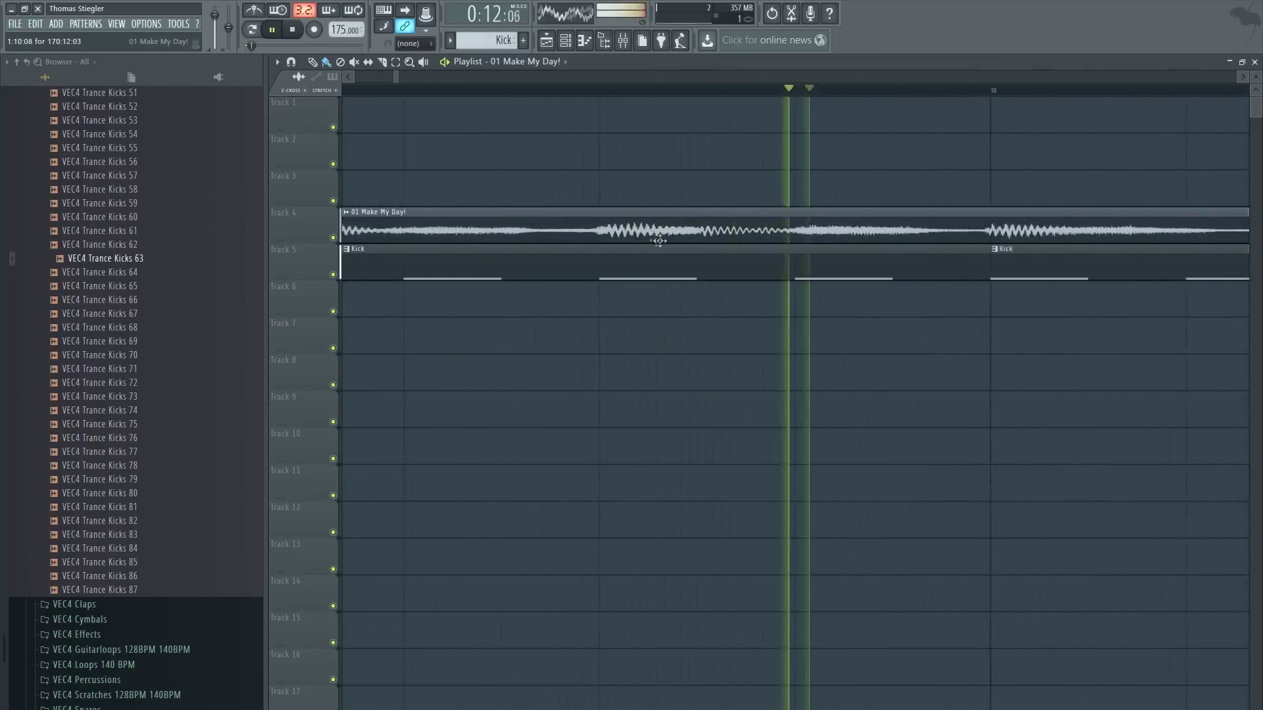
{"action": "scroll", "coordinate": [651, 233], "scroll_direction": "up", "scroll_amount": 2}
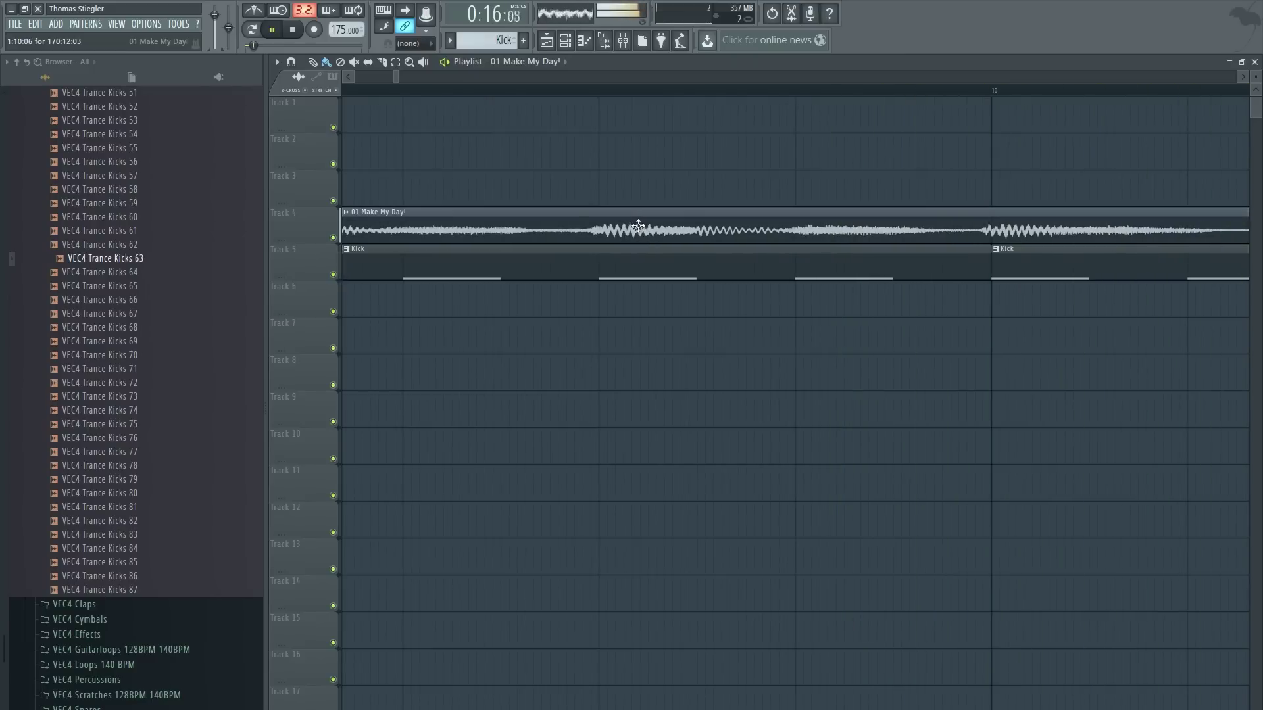
{"action": "scroll", "coordinate": [507, 268], "scroll_direction": "down", "scroll_amount": 8}
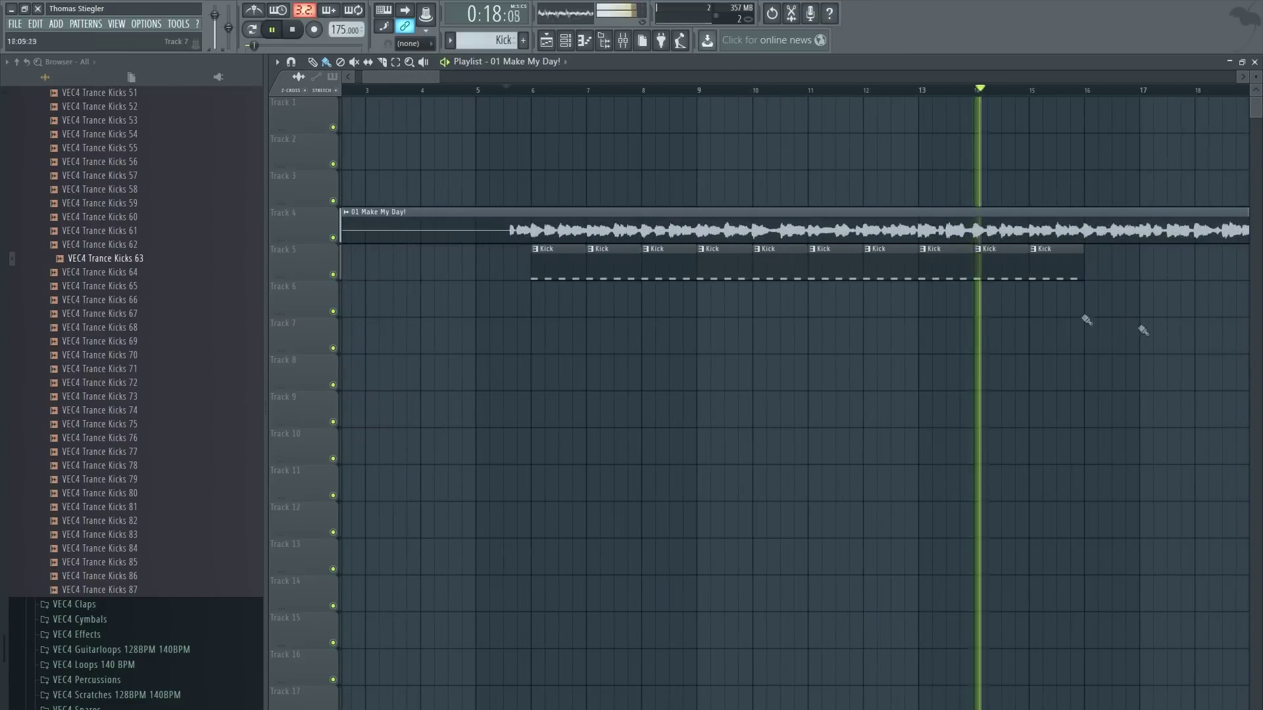
Step: Set snapping to Line and continue the Kick clips on Track 5 from bar 16 to about bar 26
{"action": "scroll", "coordinate": [513, 292], "scroll_direction": "down", "scroll_amount": 3}
{"action": "scroll", "coordinate": [966, 343], "scroll_direction": "up", "scroll_amount": 3}
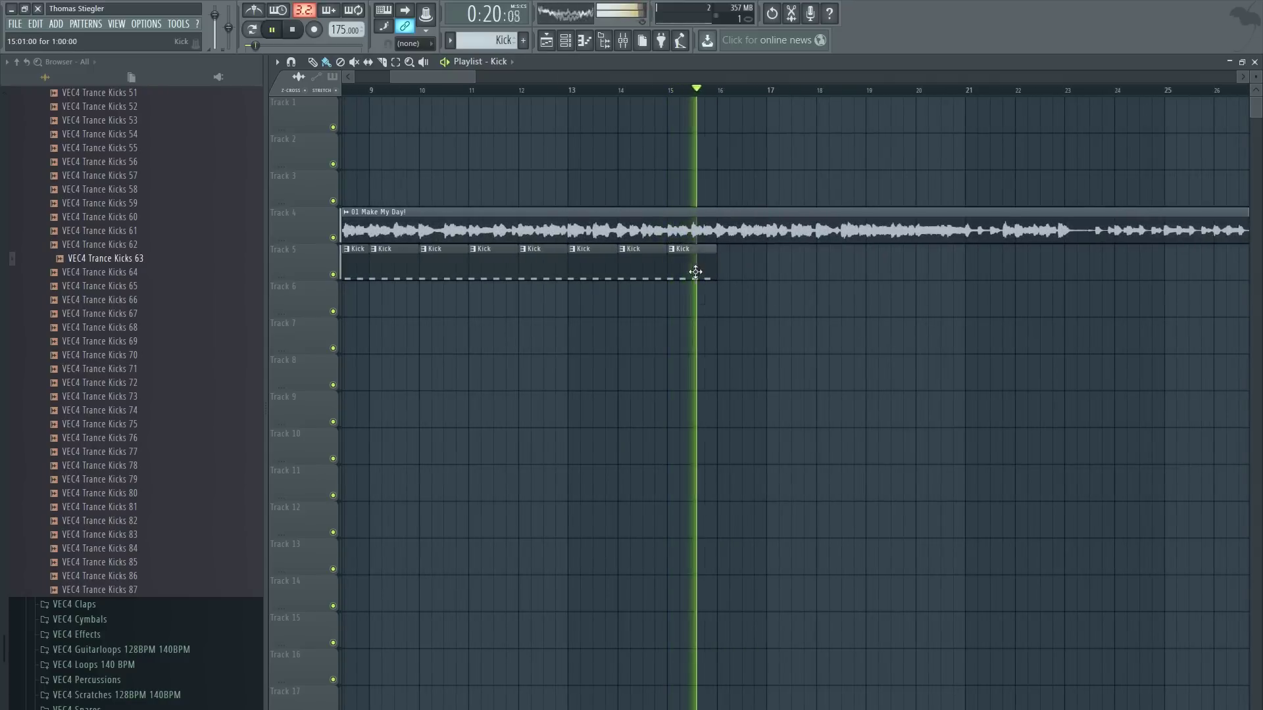
{"action": "left_click", "coordinate": [415, 43]}
{"action": "left_click", "coordinate": [409, 78]}
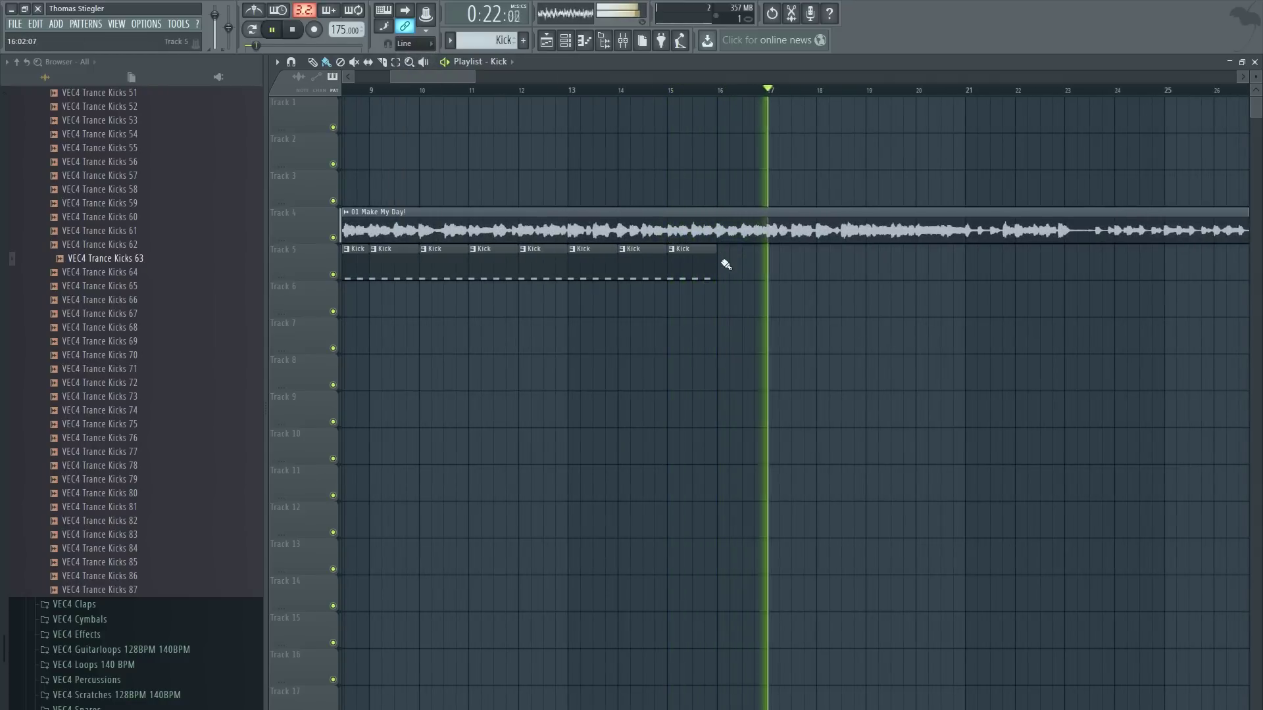
{"action": "left_click_drag", "start_coordinate": [726, 264], "coordinate": [1236, 263]}
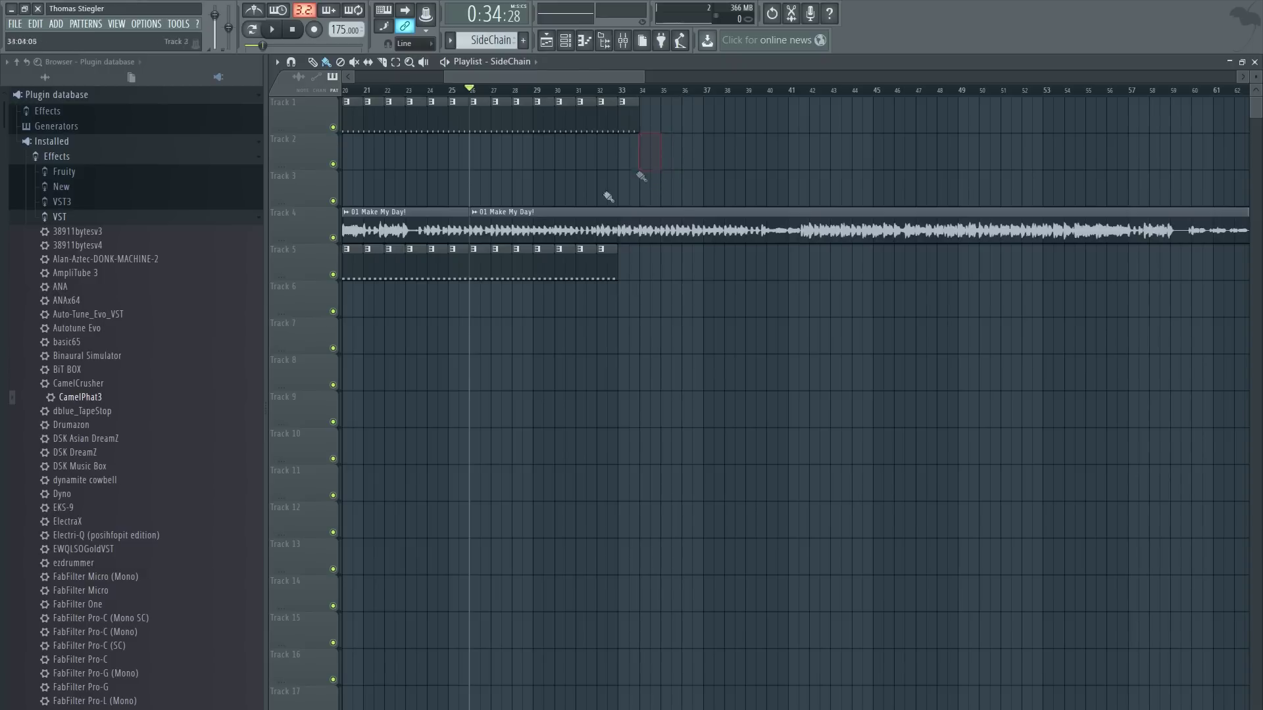
Step: Slice the vocal clip on Track 4 just after bar 33 and delete the part that follows
{"action": "scroll", "coordinate": [609, 198], "scroll_direction": "up", "scroll_amount": 4}
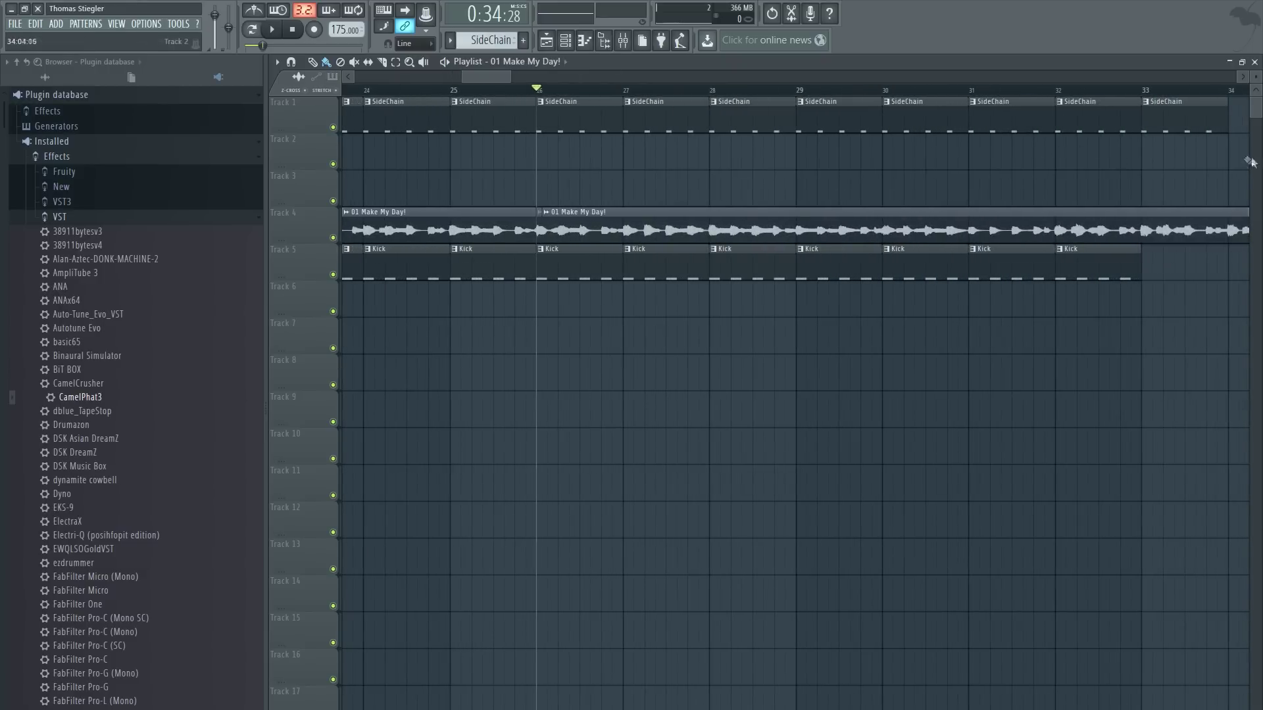
{"action": "scroll", "coordinate": [872, 183], "scroll_direction": "down", "scroll_amount": 3}
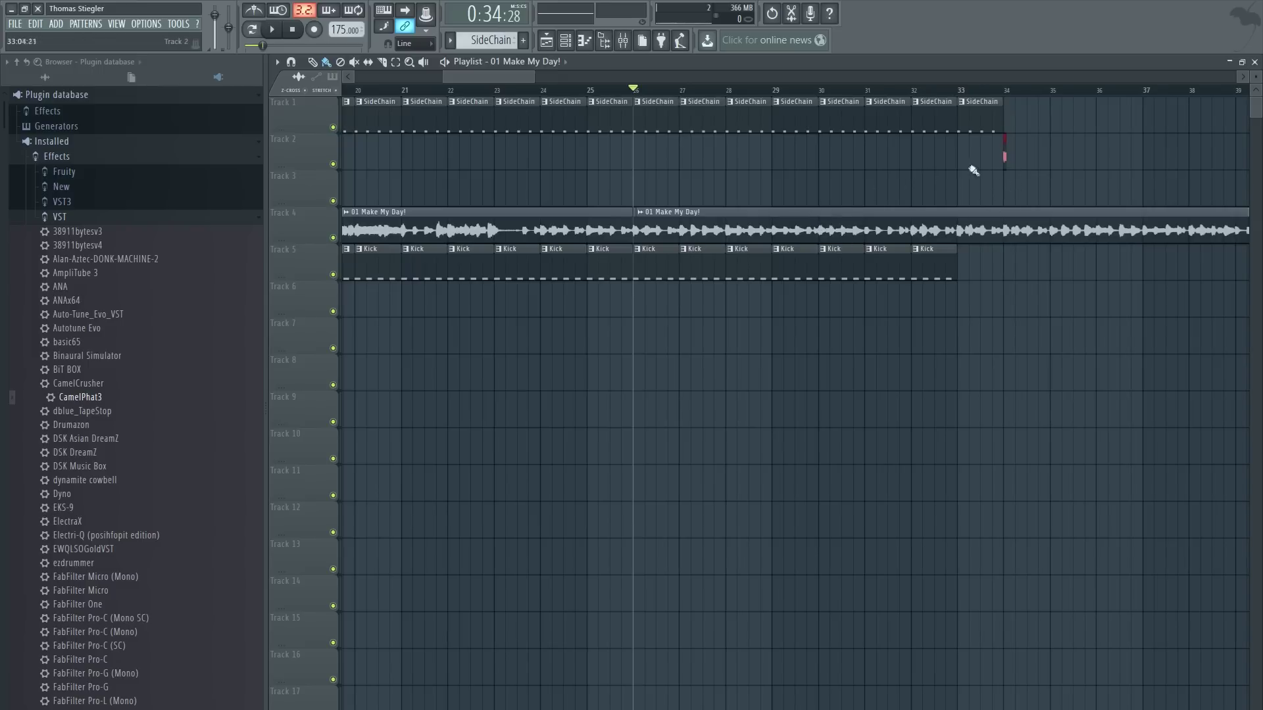
{"action": "key", "text": "c"}
{"action": "right_click", "coordinate": [989, 226]}
Step: Paint Kick clips on Track 5 from bar 34 onward and place the playhead at bar 34
{"action": "left_click", "coordinate": [923, 249]}
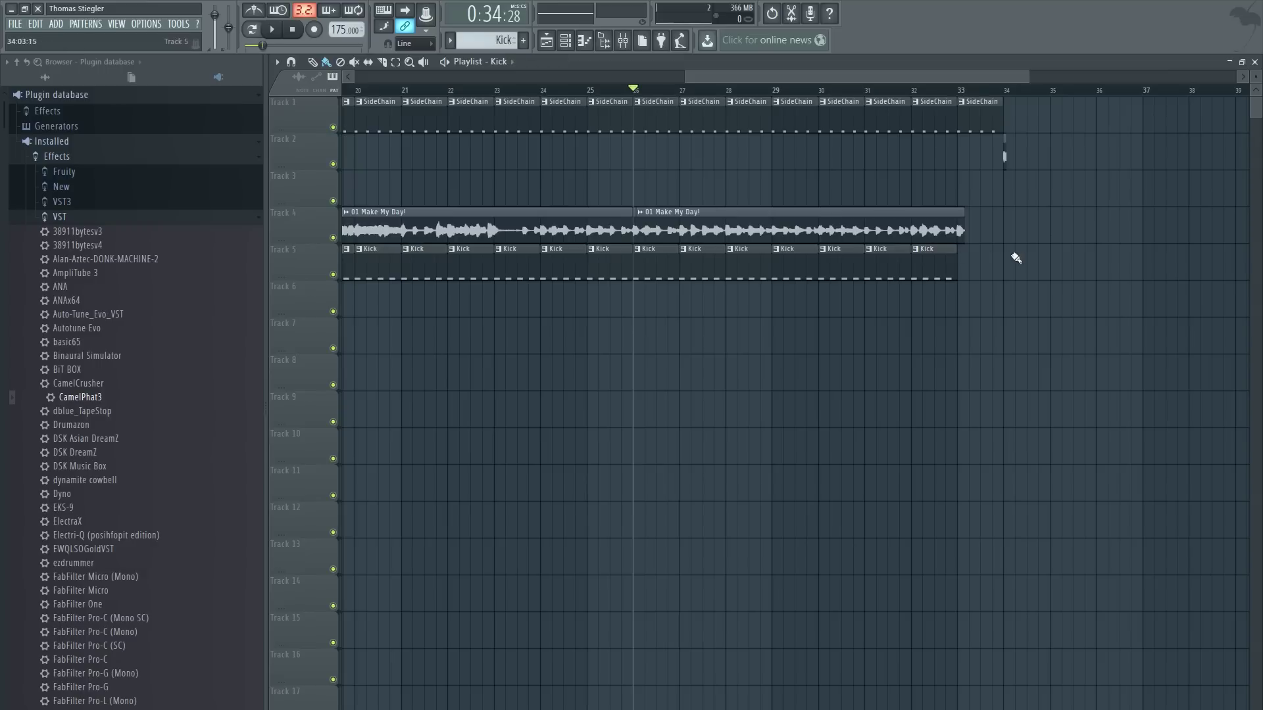
{"action": "left_click_drag", "start_coordinate": [1017, 259], "coordinate": [1238, 247]}
{"action": "left_click", "coordinate": [1004, 91]}
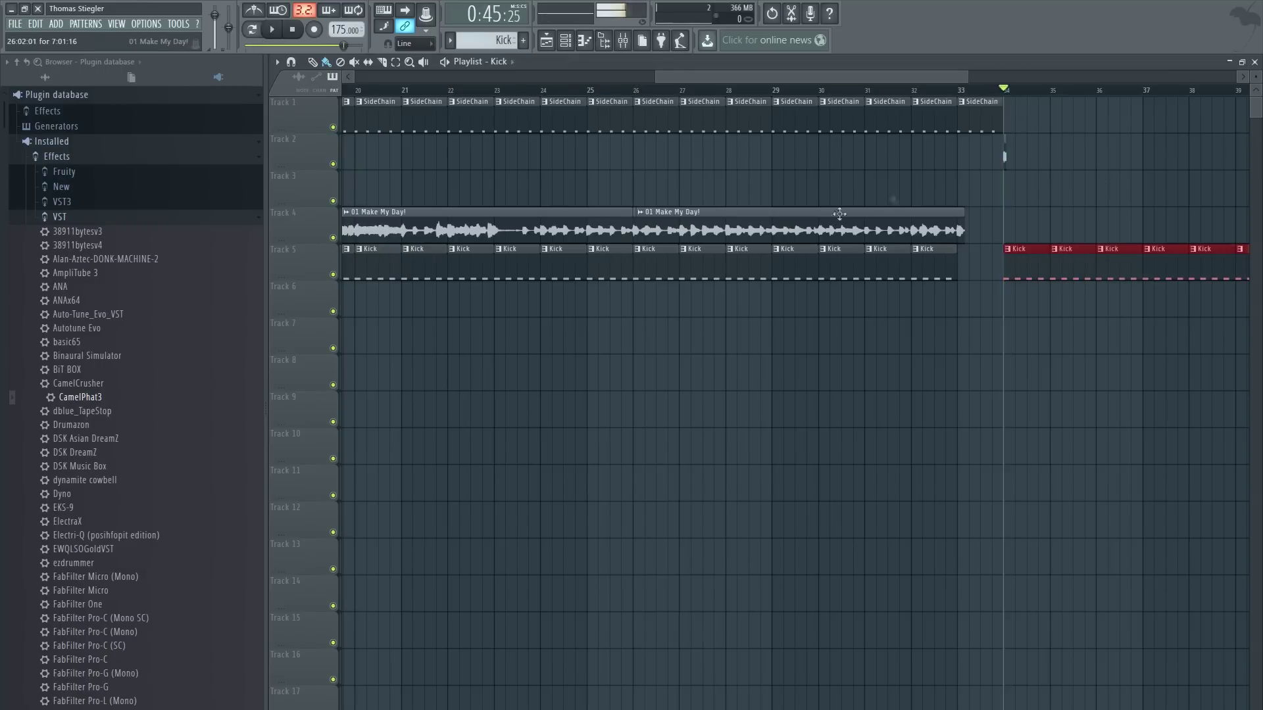
Step: Place the playhead just after the start of bar 28 and split the vocal clip on Track 4 there
{"action": "scroll", "coordinate": [1026, 177], "scroll_direction": "up", "scroll_amount": 5}
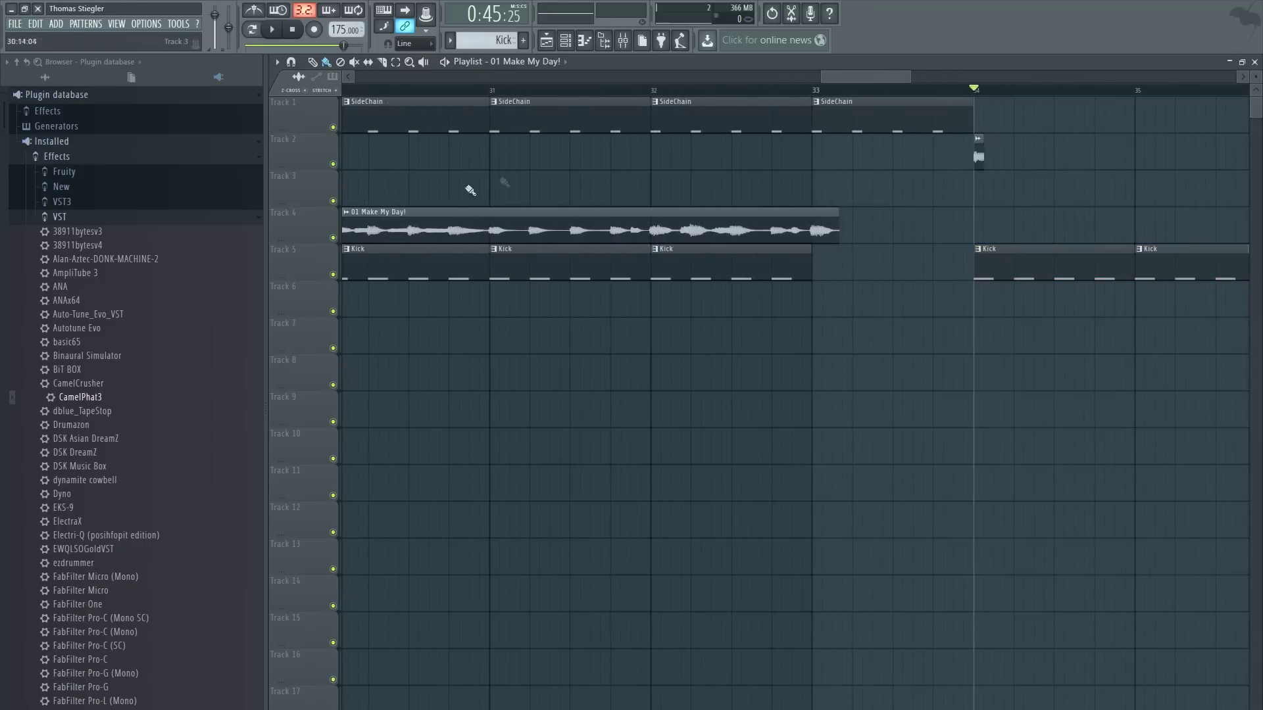
{"action": "scroll", "coordinate": [792, 81], "scroll_direction": "down", "scroll_amount": 5}
{"action": "left_click", "coordinate": [684, 90]}
{"action": "left_click", "coordinate": [685, 92]}
{"action": "scroll", "coordinate": [685, 93], "scroll_direction": "up", "scroll_amount": 2}
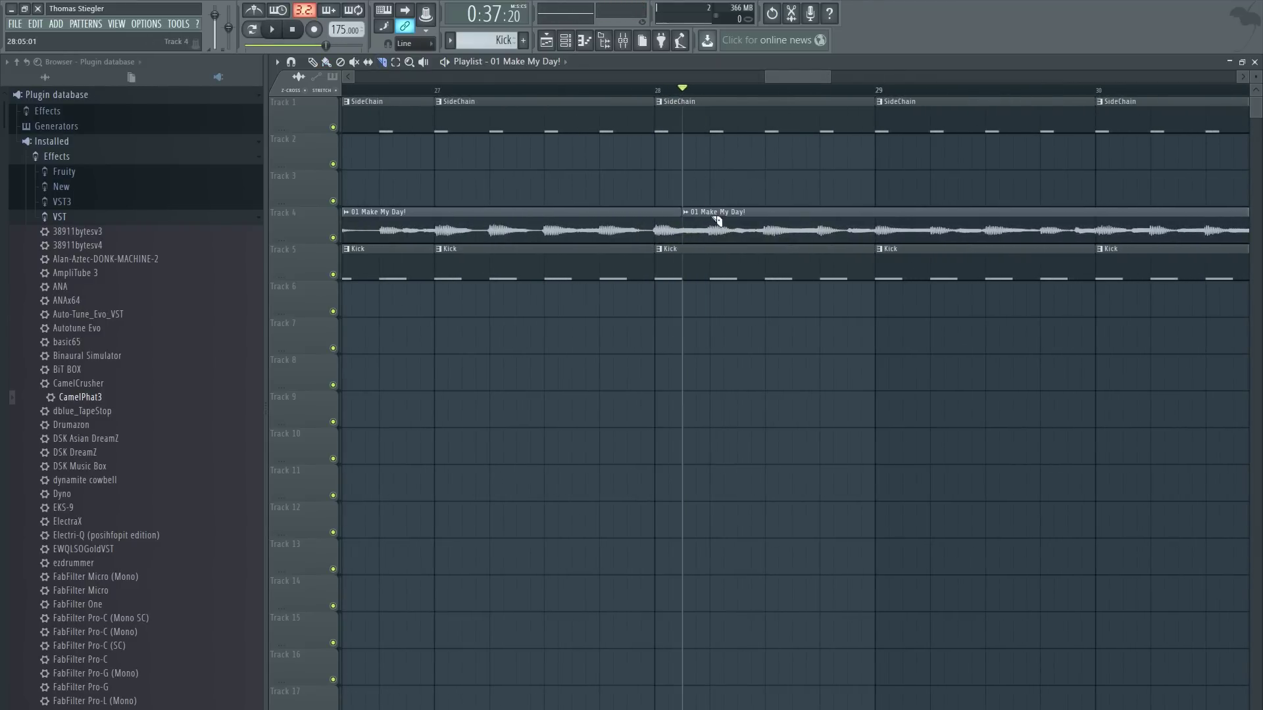
Step: Place the vocal chop cut from 28:03 on Track 2 at 34:03 and play the arrangement from bar 34
{"action": "left_click_drag", "start_coordinate": [695, 229], "coordinate": [889, 155]}
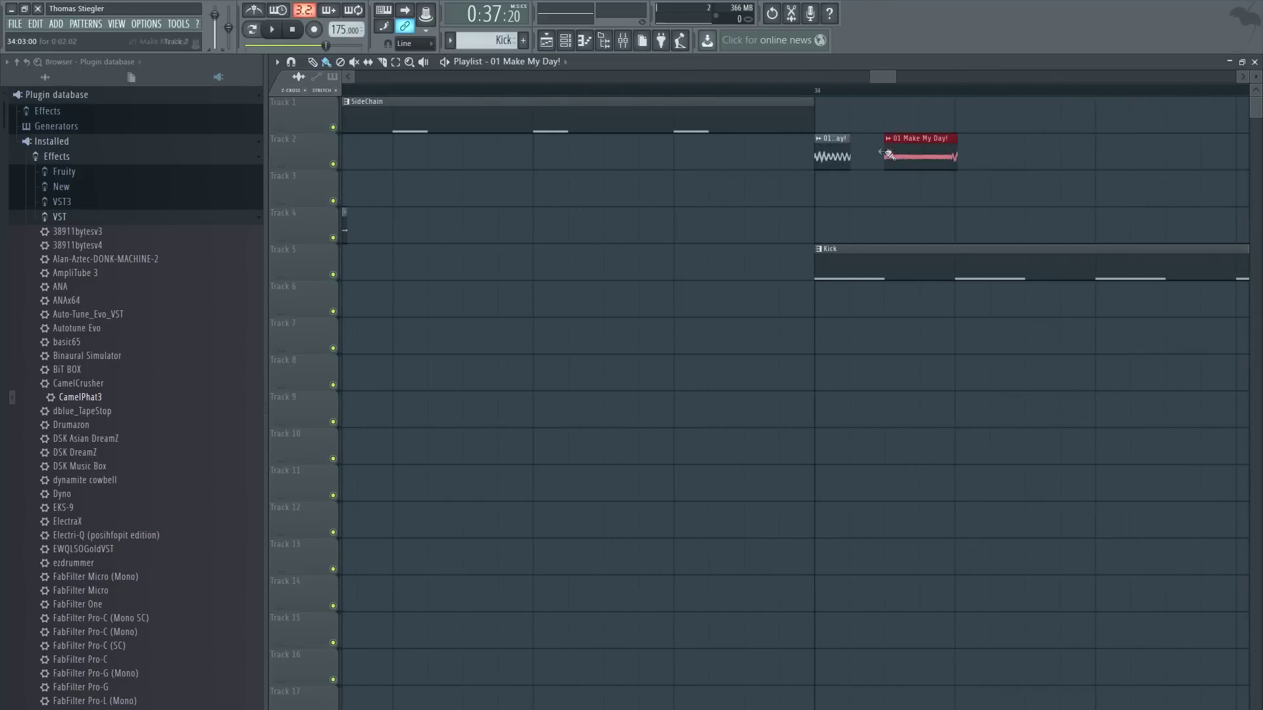
{"action": "left_click", "coordinate": [817, 91]}
{"action": "key", "text": "space"}
{"action": "key", "text": "space"}
{"action": "key", "text": "space"}
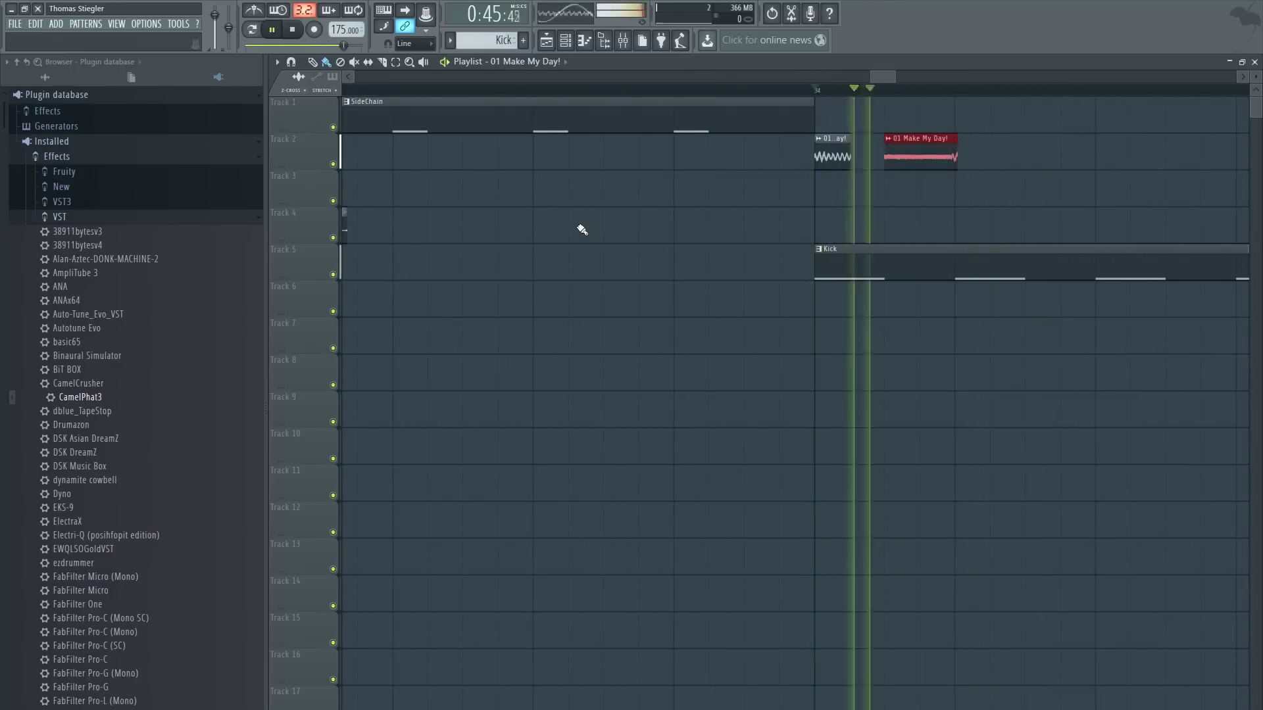
Step: Listen through the vocal on Track 4 between bars 28 and 31 for another usable syllable
{"action": "scroll", "coordinate": [564, 238], "scroll_direction": "down", "scroll_amount": 3}
{"action": "scroll", "coordinate": [490, 254], "scroll_direction": "down", "scroll_amount": 3}
{"action": "key", "text": "space"}
{"action": "left_click_drag", "start_coordinate": [874, 77], "coordinate": [778, 77]}
{"action": "left_click", "coordinate": [787, 90]}
{"action": "key", "text": "space"}
{"action": "key", "text": "space"}
{"action": "left_click", "coordinate": [798, 90]}
{"action": "key", "text": "space"}
{"action": "key", "text": "space"}
{"action": "key", "text": "space"}
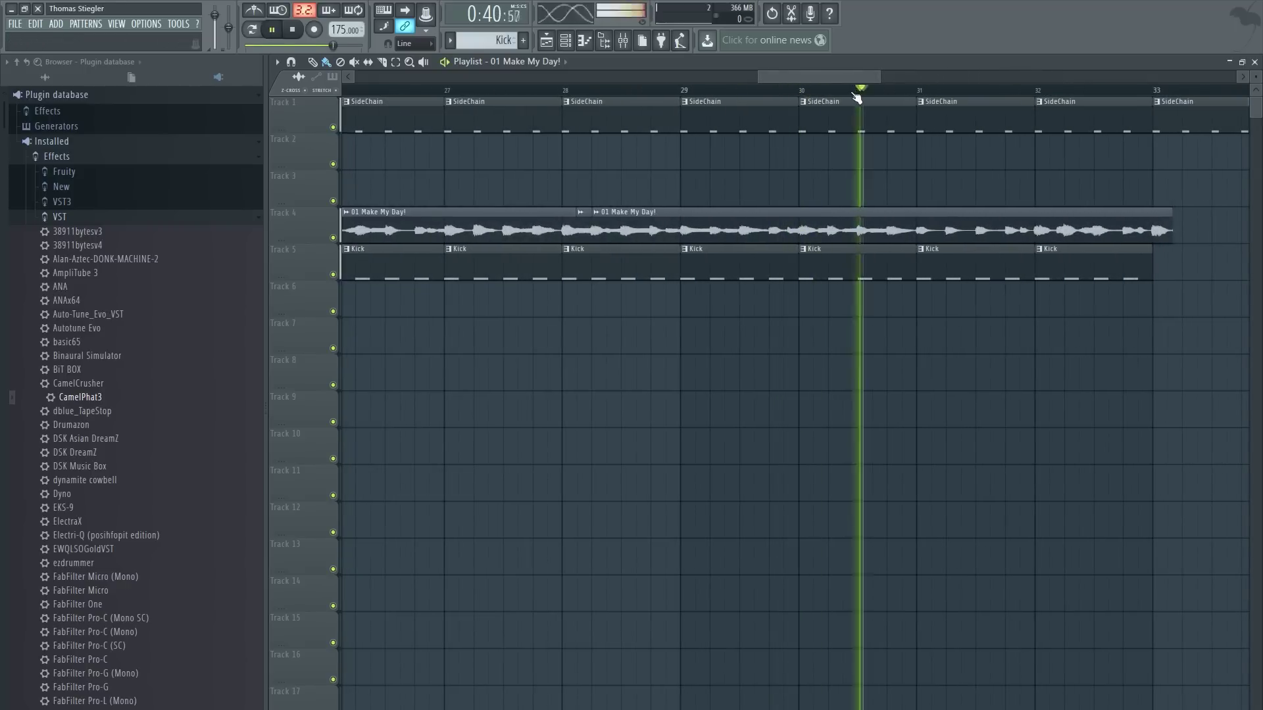
{"action": "key", "text": "space"}
Step: Audition the vocal around bar 28 and slice out a chop from 28:09 to 28:11 on Track 4
{"action": "left_click", "coordinate": [606, 90]}
{"action": "key", "text": "space"}
{"action": "key", "text": "space"}
{"action": "left_click", "coordinate": [622, 90]}
{"action": "key", "text": "space"}
{"action": "key", "text": "space"}
{"action": "scroll", "coordinate": [631, 250], "scroll_direction": "up", "scroll_amount": 5}
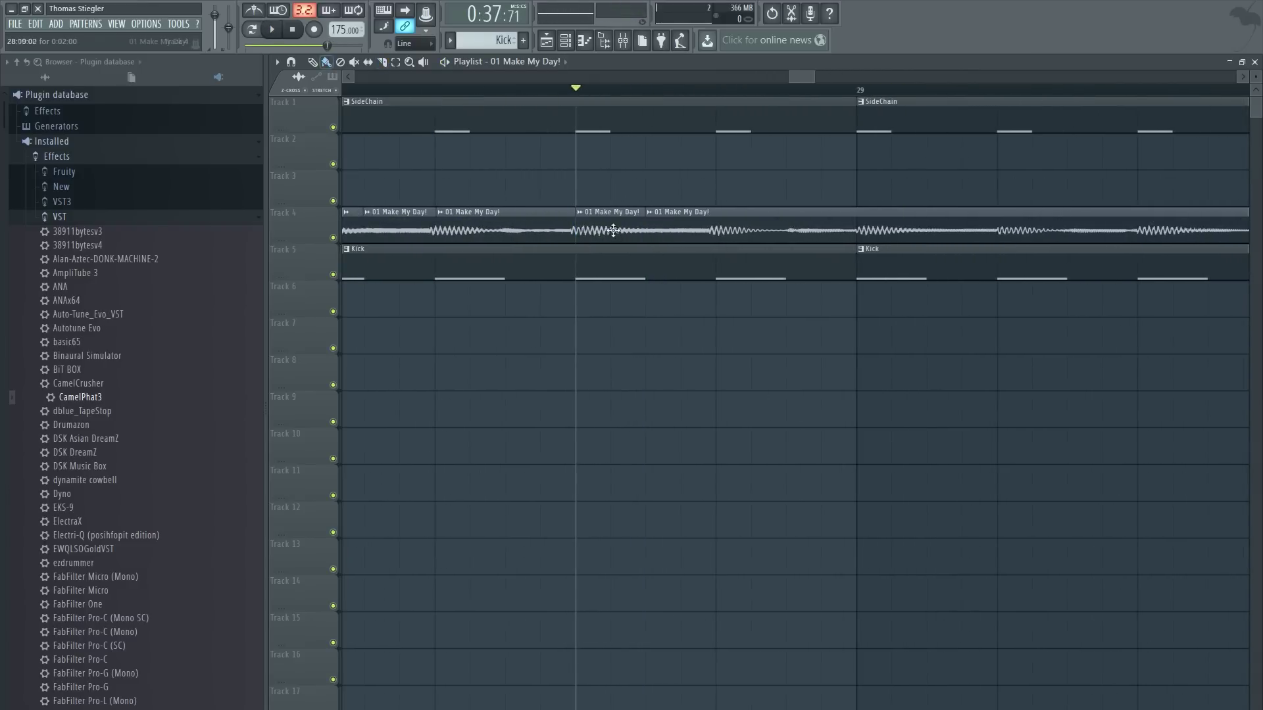
Step: Place the 28:09 vocal chop on Track 2 at 34:07 and play the sequence from bar 34
{"action": "scroll", "coordinate": [677, 240], "scroll_direction": "down", "scroll_amount": 6}
{"action": "scroll", "coordinate": [973, 207], "scroll_direction": "up", "scroll_amount": 4}
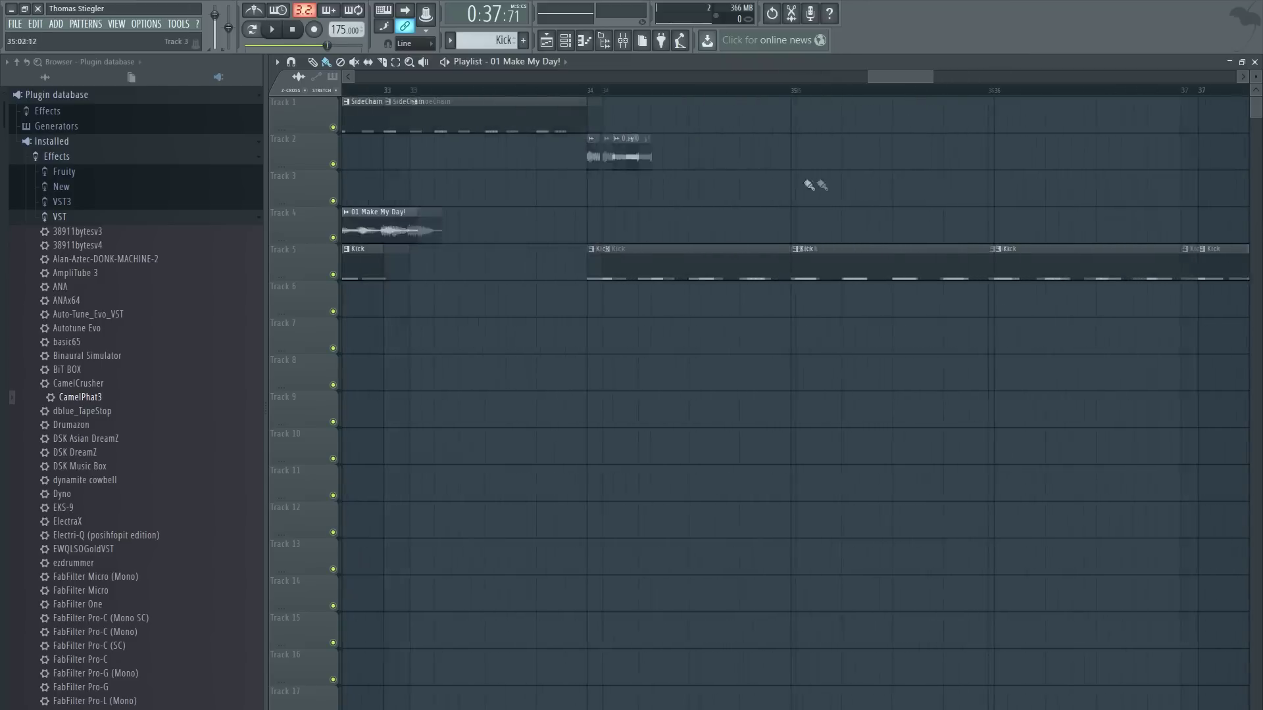
{"action": "key", "text": "space"}
{"action": "left_click", "coordinate": [657, 160]}
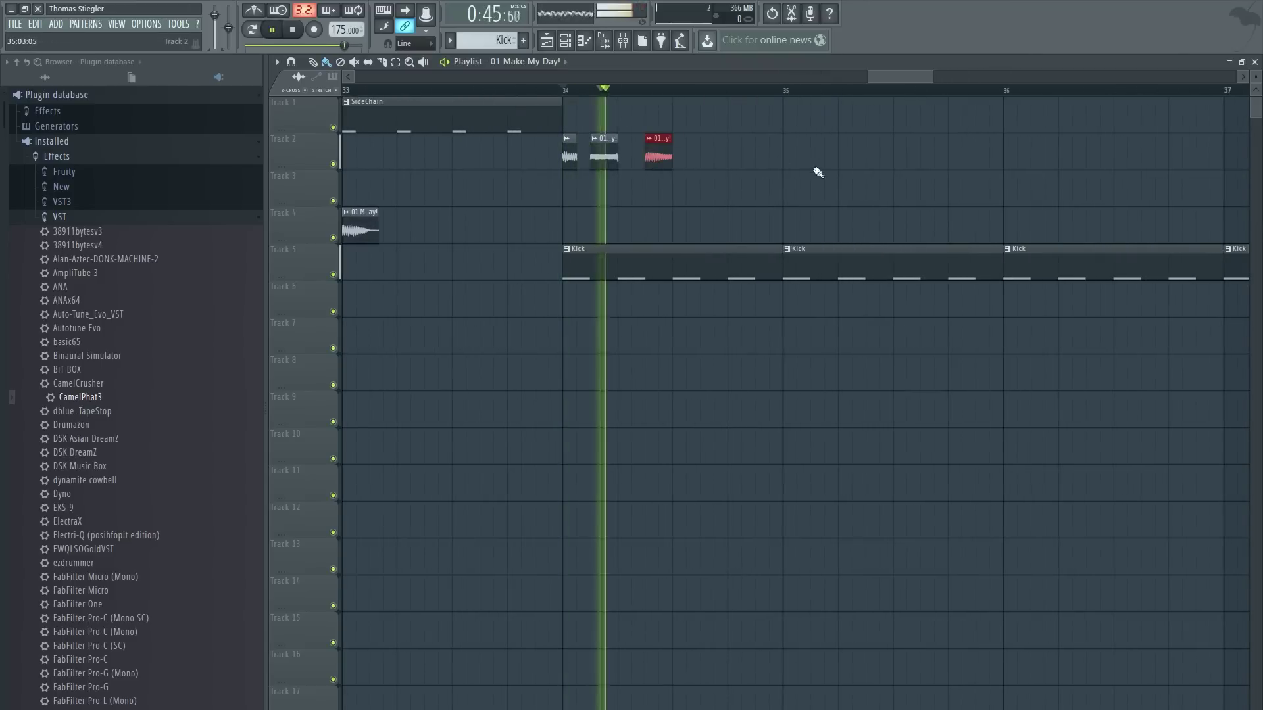
{"action": "key", "text": "space"}
Step: Audition the vocal on Track 4 from bar 24 onward and slice the clip at 27:05
{"action": "left_click_drag", "start_coordinate": [900, 79], "coordinate": [771, 95]}
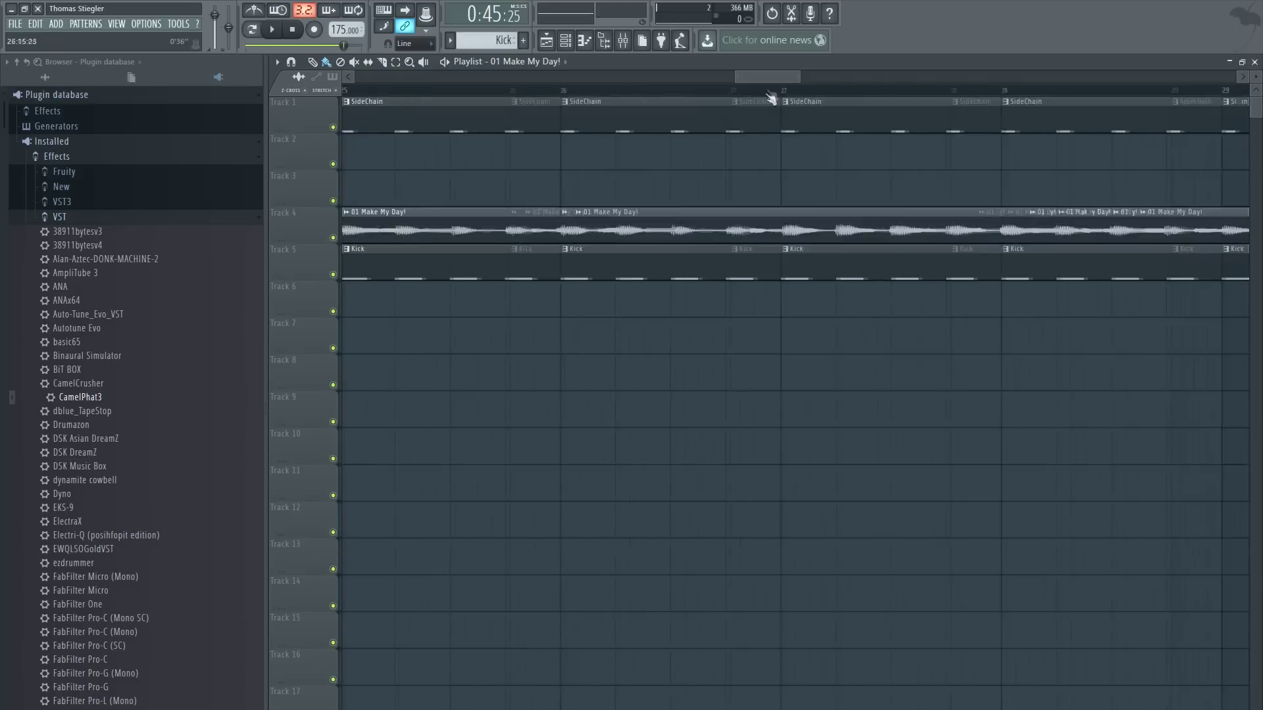
{"action": "scroll", "coordinate": [712, 110], "scroll_direction": "down", "scroll_amount": 3}
{"action": "left_click", "coordinate": [717, 91]}
{"action": "left_click_drag", "start_coordinate": [656, 93], "coordinate": [628, 91]}
{"action": "left_click", "coordinate": [493, 94]}
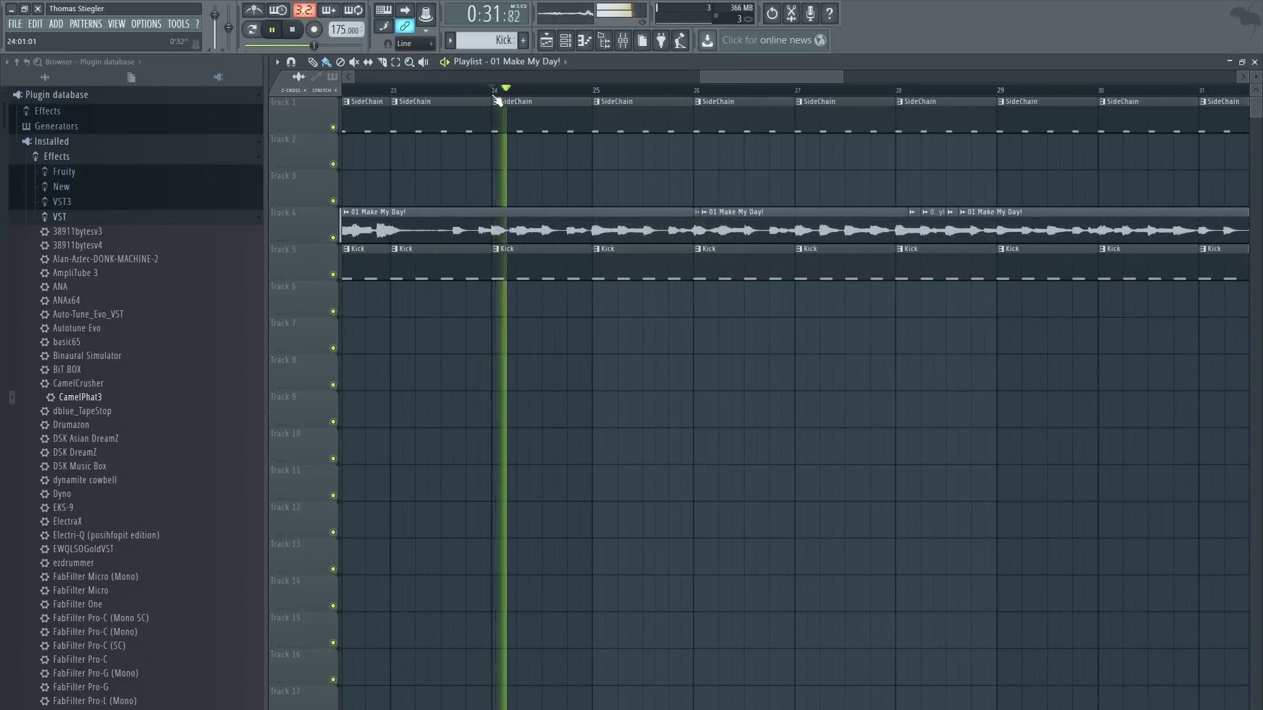
{"action": "left_click_drag", "start_coordinate": [746, 75], "coordinate": [787, 78]}
{"action": "key", "text": "space"}
{"action": "scroll", "coordinate": [626, 206], "scroll_direction": "up", "scroll_amount": 5, "text": "ctrl"}
{"action": "left_click", "coordinate": [594, 88]}
{"action": "key", "text": "c"}
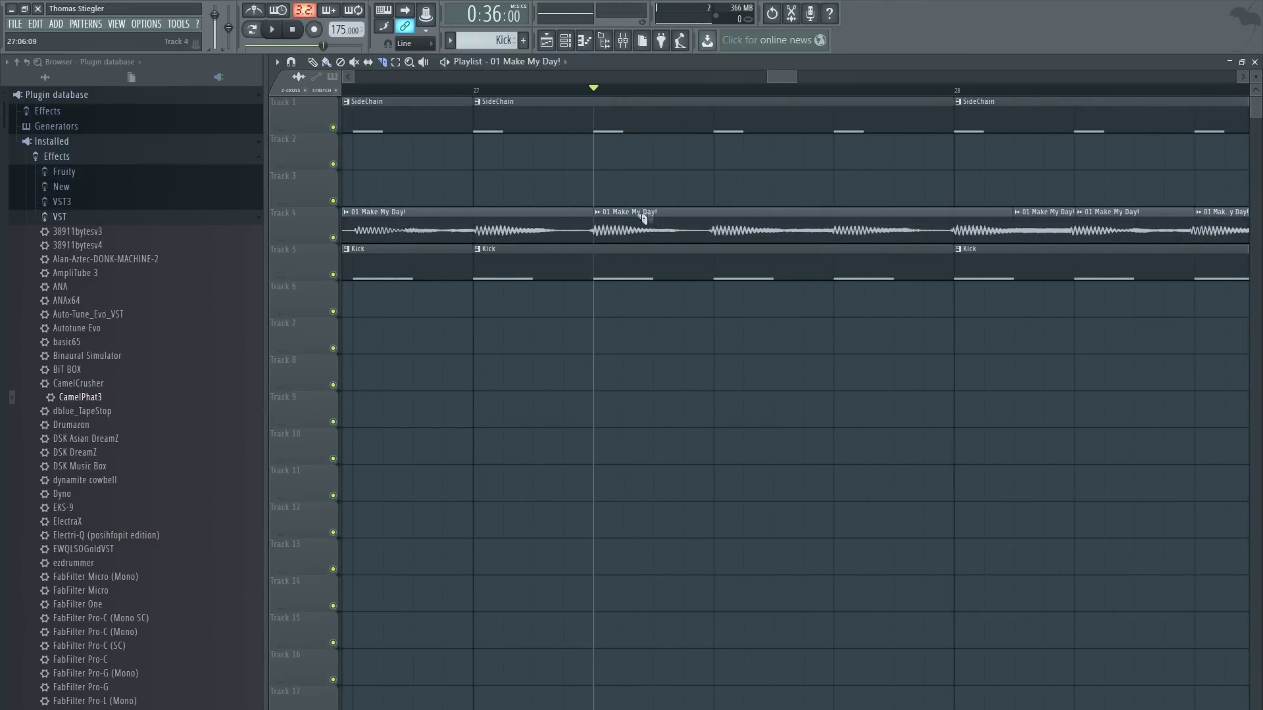
Step: Place the 27:05 vocal chop on Track 2 at 34:13 and play the chops against the kick from bar 34
{"action": "scroll", "coordinate": [545, 266], "scroll_direction": "down", "scroll_amount": 9, "text": "ctrl"}
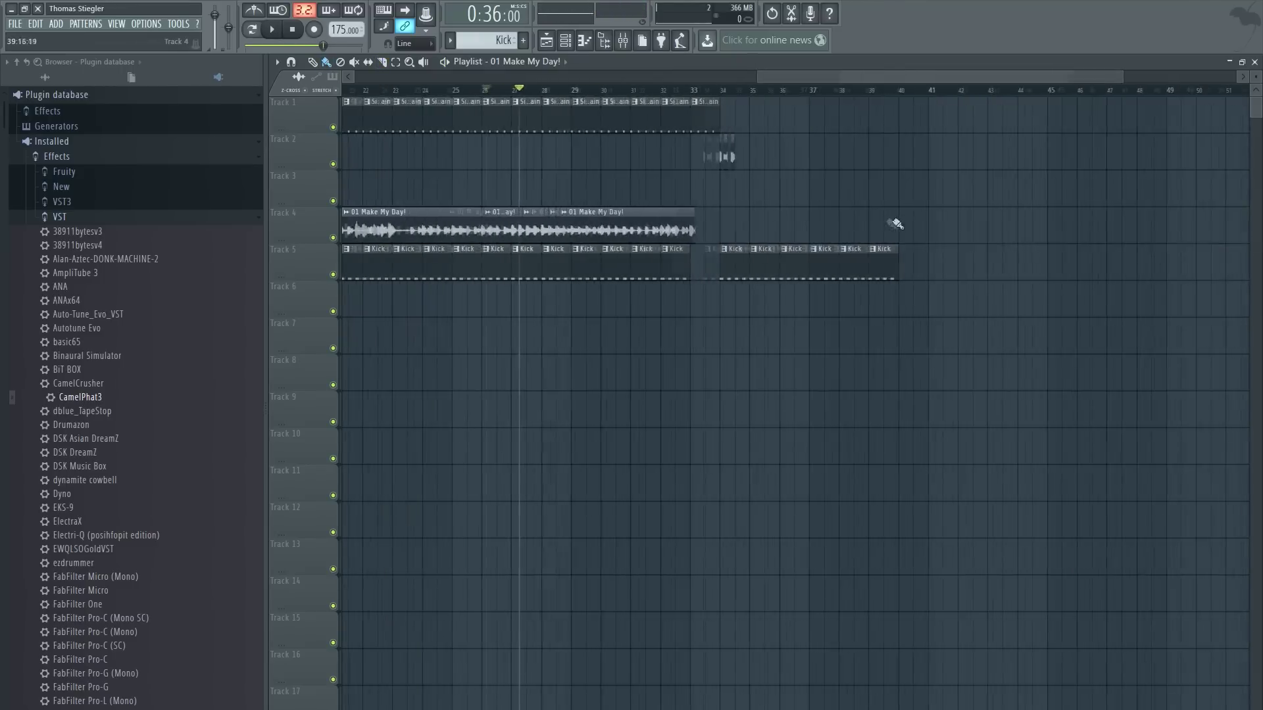
{"action": "scroll", "coordinate": [865, 217], "scroll_direction": "up", "scroll_amount": 6, "text": "ctrl"}
{"action": "left_click_drag", "start_coordinate": [932, 78], "coordinate": [879, 87]}
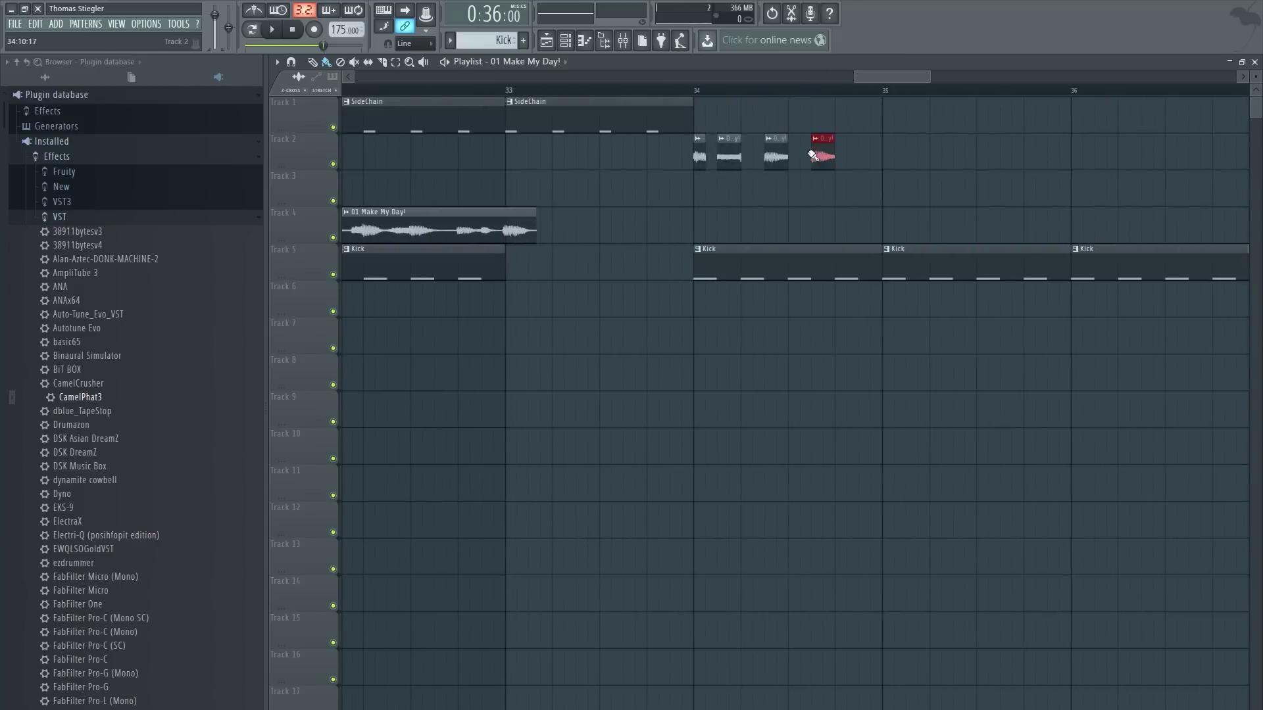
{"action": "left_click", "coordinate": [715, 93]}
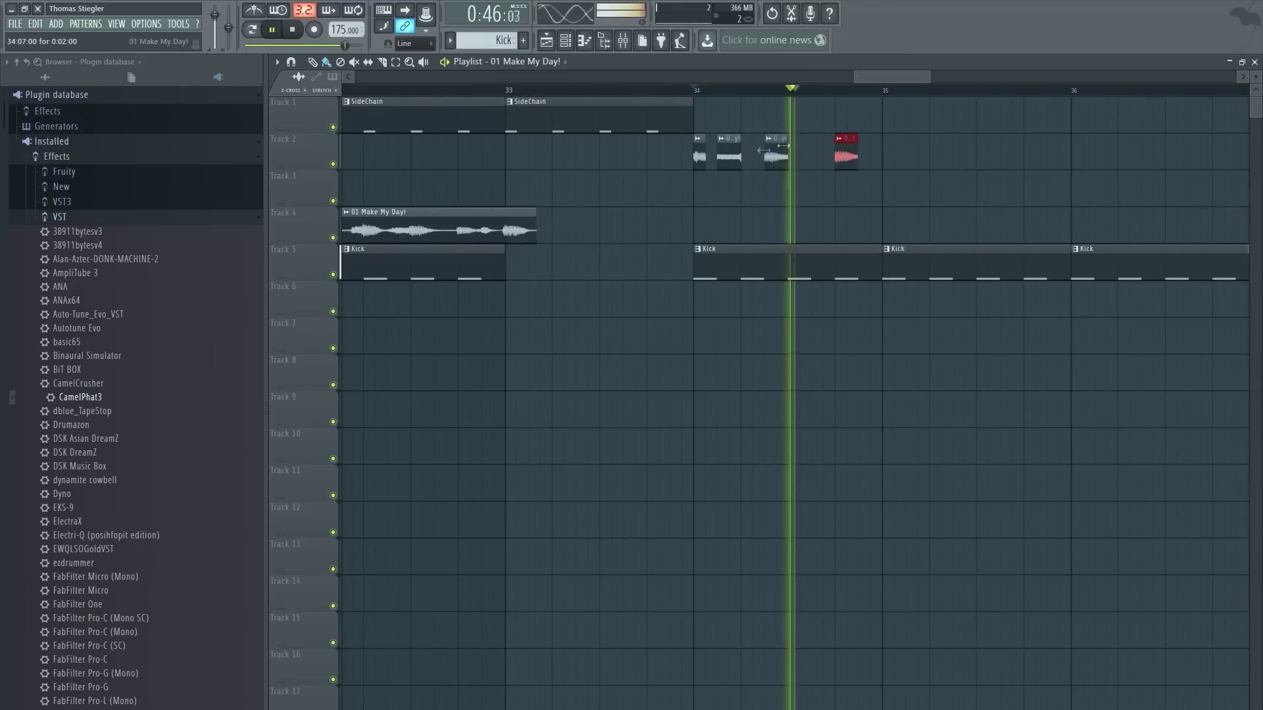
{"action": "key", "text": "space"}
{"action": "key", "text": "space"}
{"action": "key", "text": "space"}
{"action": "key", "text": "space"}
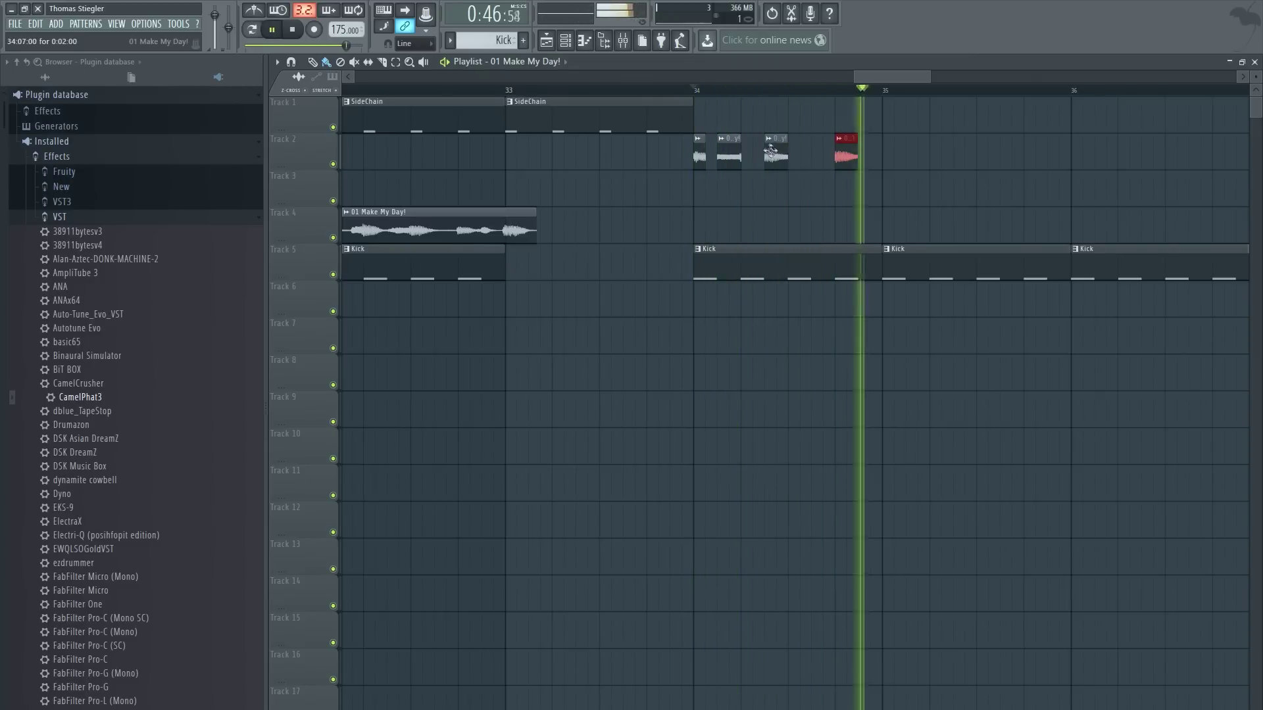
{"action": "key", "text": "space"}
Step: Listen back through the vocal on Track 4 from several points between bars 22 and 31
{"action": "left_click_drag", "start_coordinate": [871, 82], "coordinate": [844, 83]}
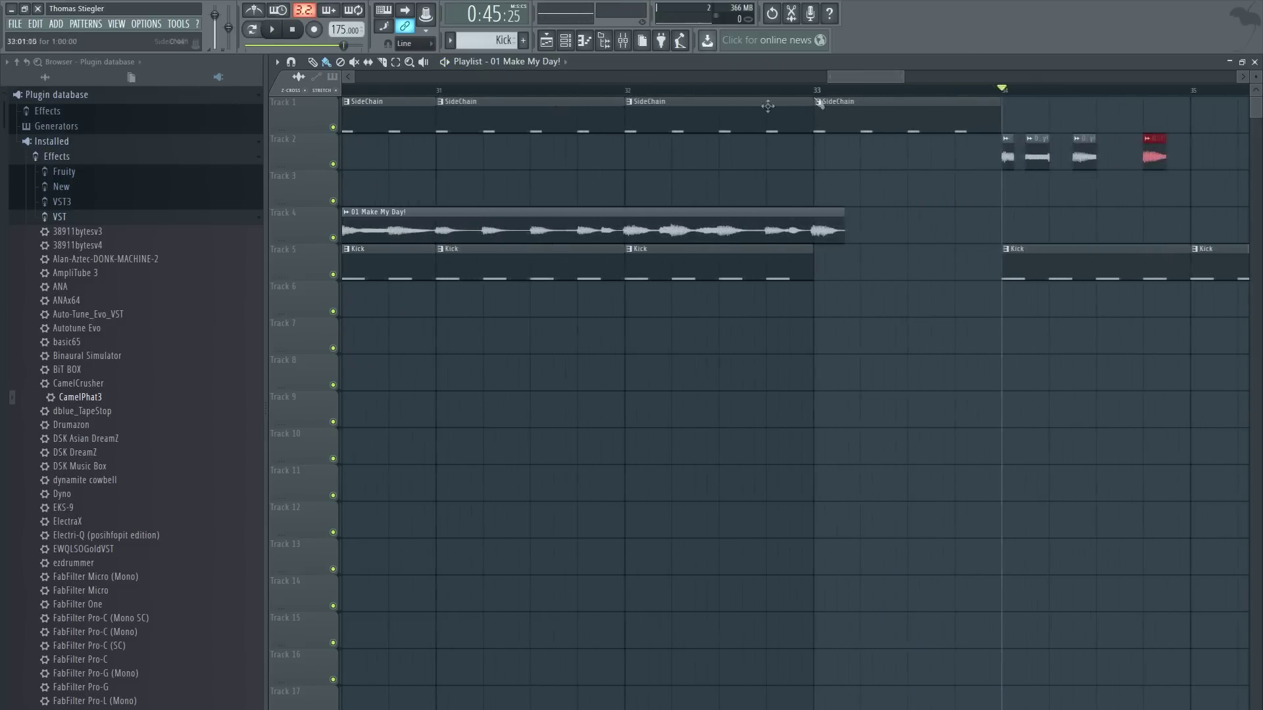
{"action": "scroll", "coordinate": [538, 127], "scroll_direction": "down", "scroll_amount": 4}
{"action": "left_click", "coordinate": [517, 90]}
{"action": "key", "text": "space"}
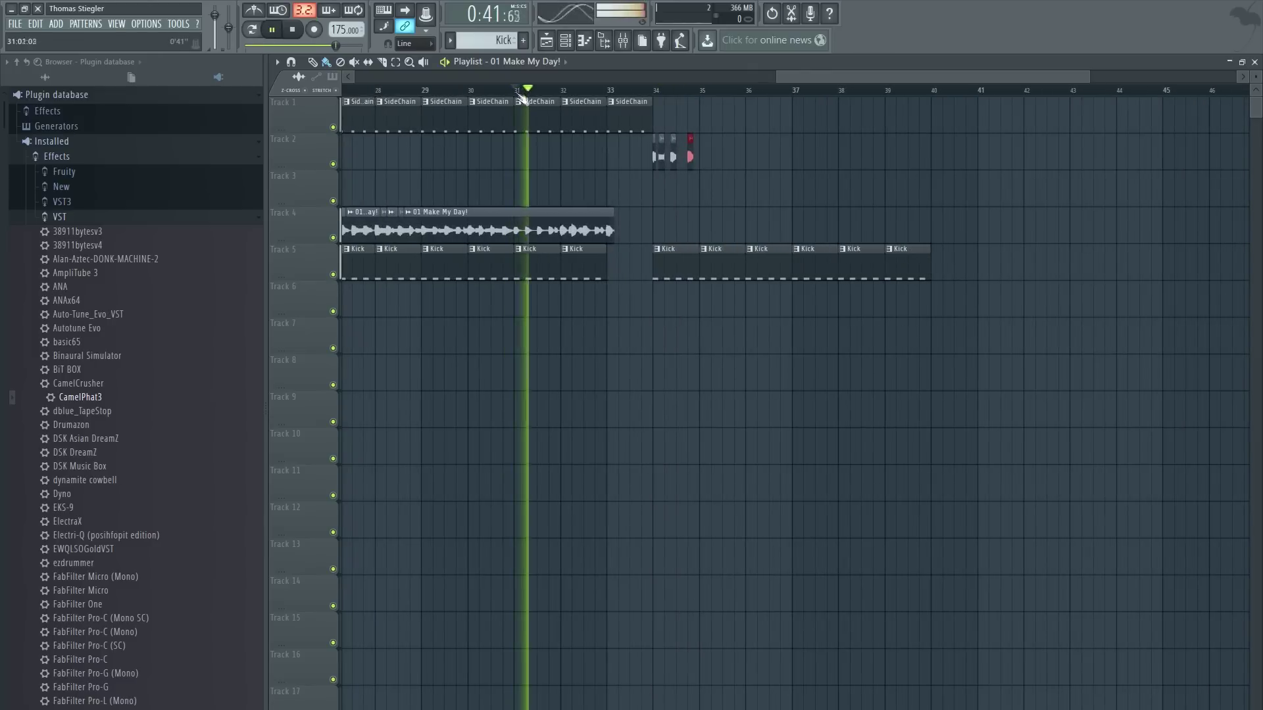
{"action": "left_click_drag", "start_coordinate": [826, 80], "coordinate": [664, 77]}
{"action": "left_click", "coordinate": [655, 90]}
{"action": "left_click", "coordinate": [665, 89]}
{"action": "left_click", "coordinate": [719, 90]}
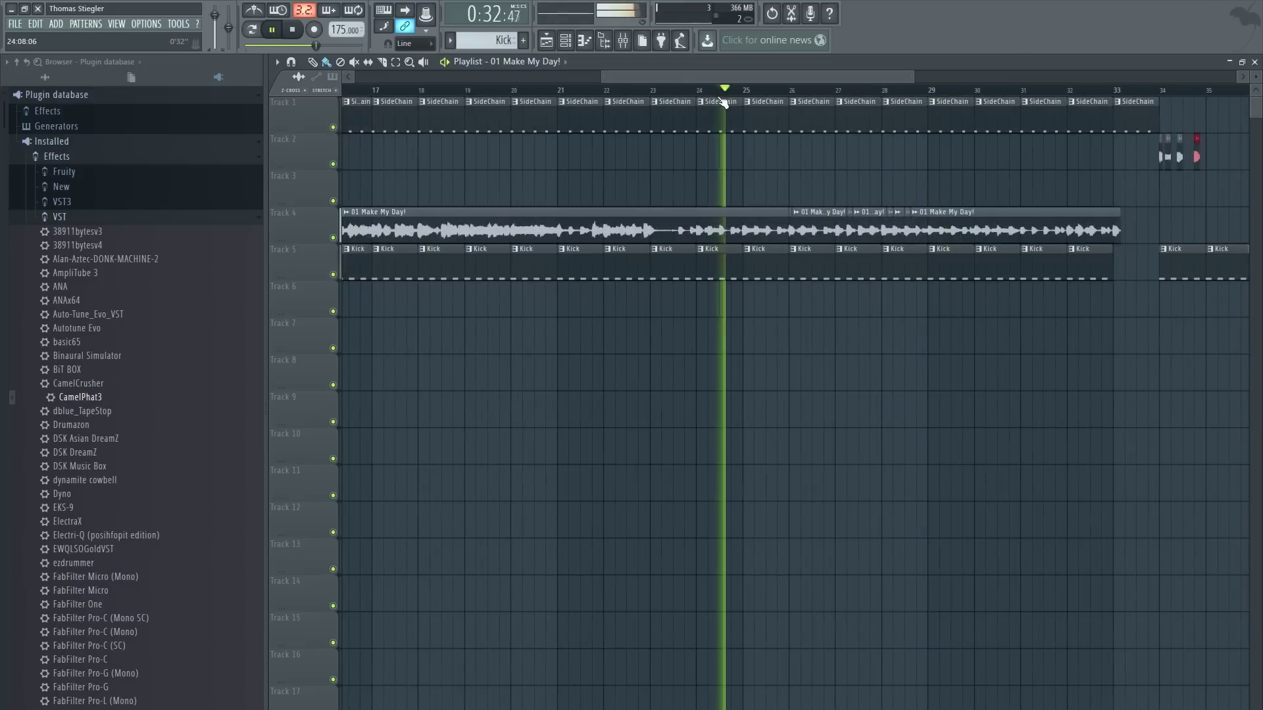
{"action": "left_click", "coordinate": [617, 90]}
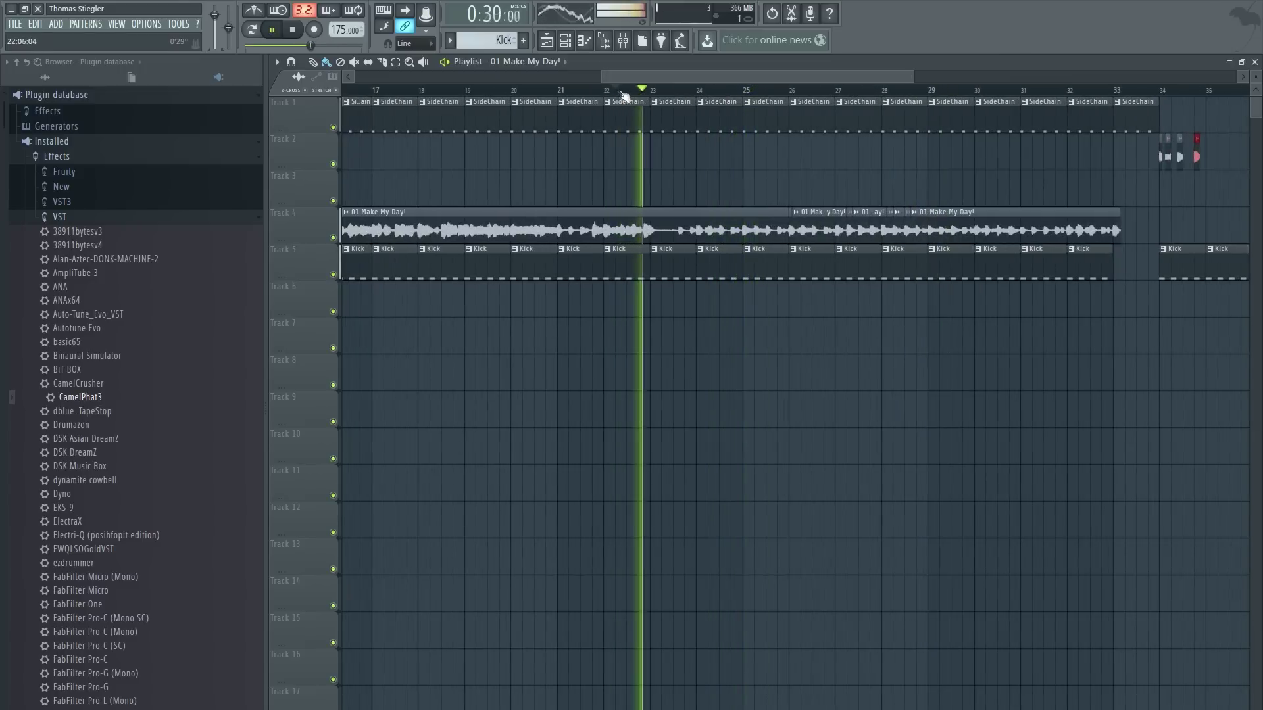
{"action": "left_click_drag", "start_coordinate": [631, 80], "coordinate": [674, 81]}
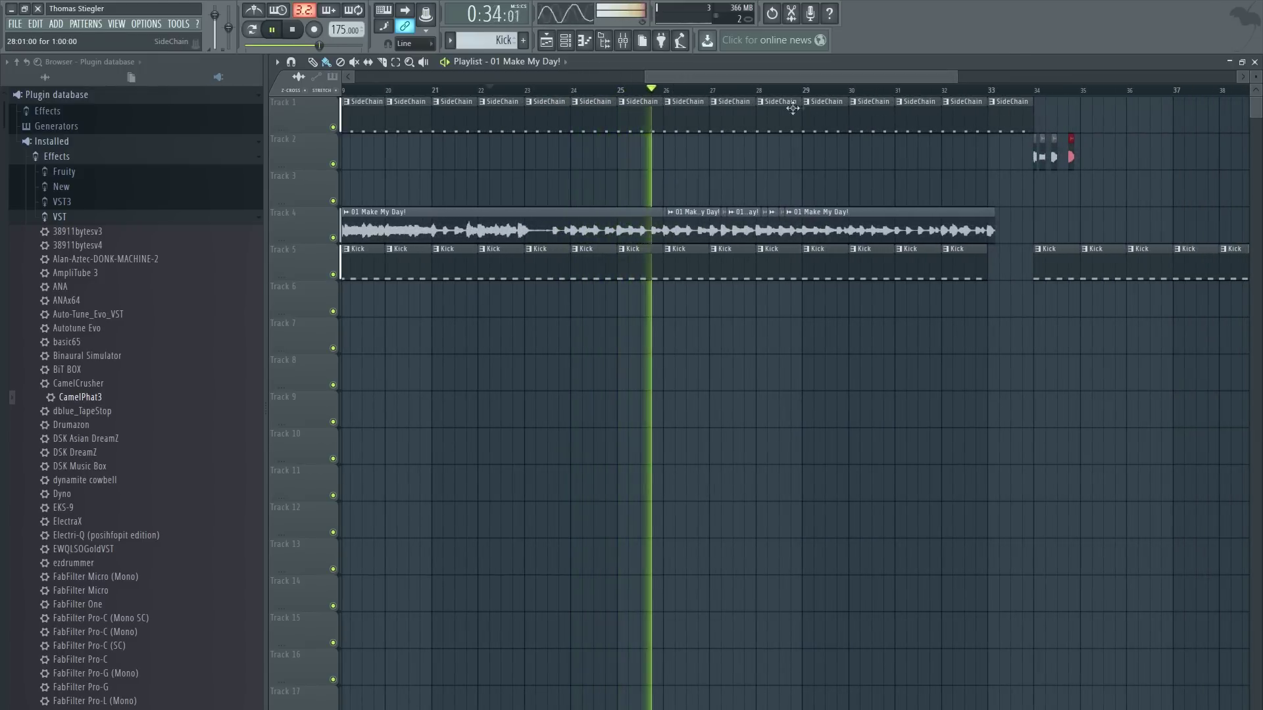
Step: Mute the Kick track in the mixer and return the playhead to bar 34
{"action": "key", "text": "F9"}
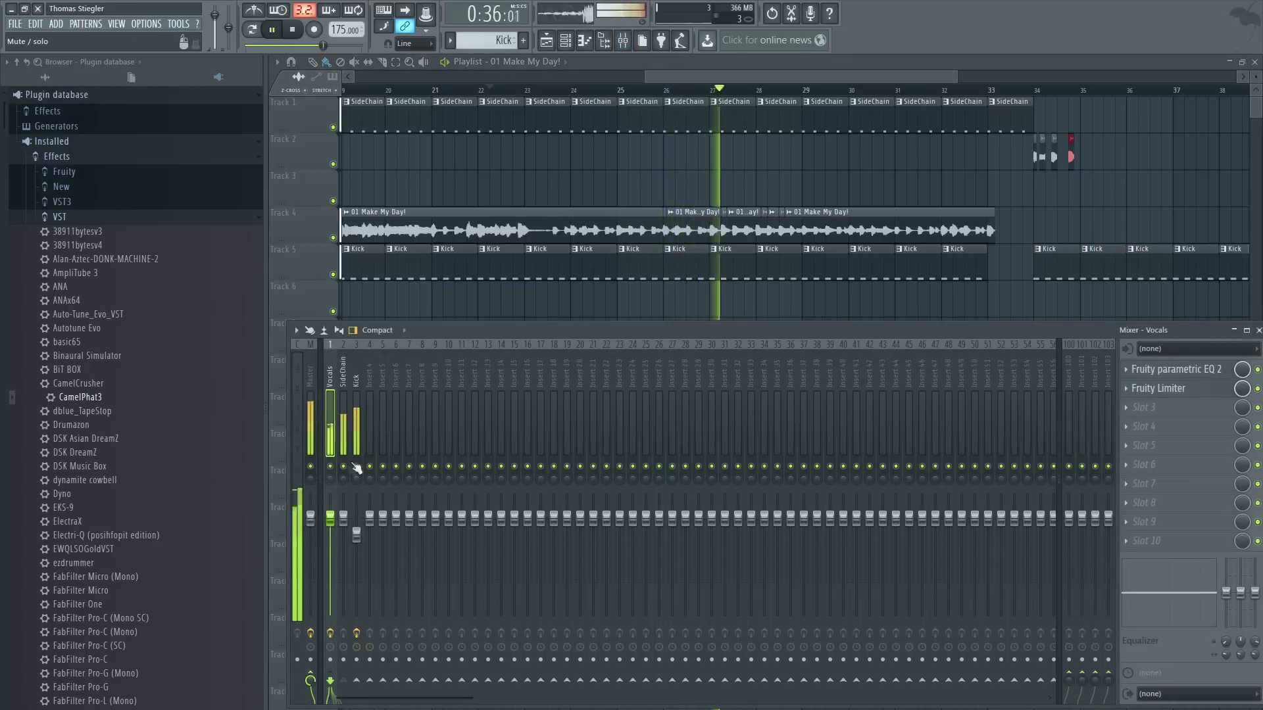
{"action": "left_click_drag", "start_coordinate": [832, 73], "coordinate": [893, 77]}
{"action": "left_click", "coordinate": [859, 90]}
{"action": "left_click", "coordinate": [857, 91]}
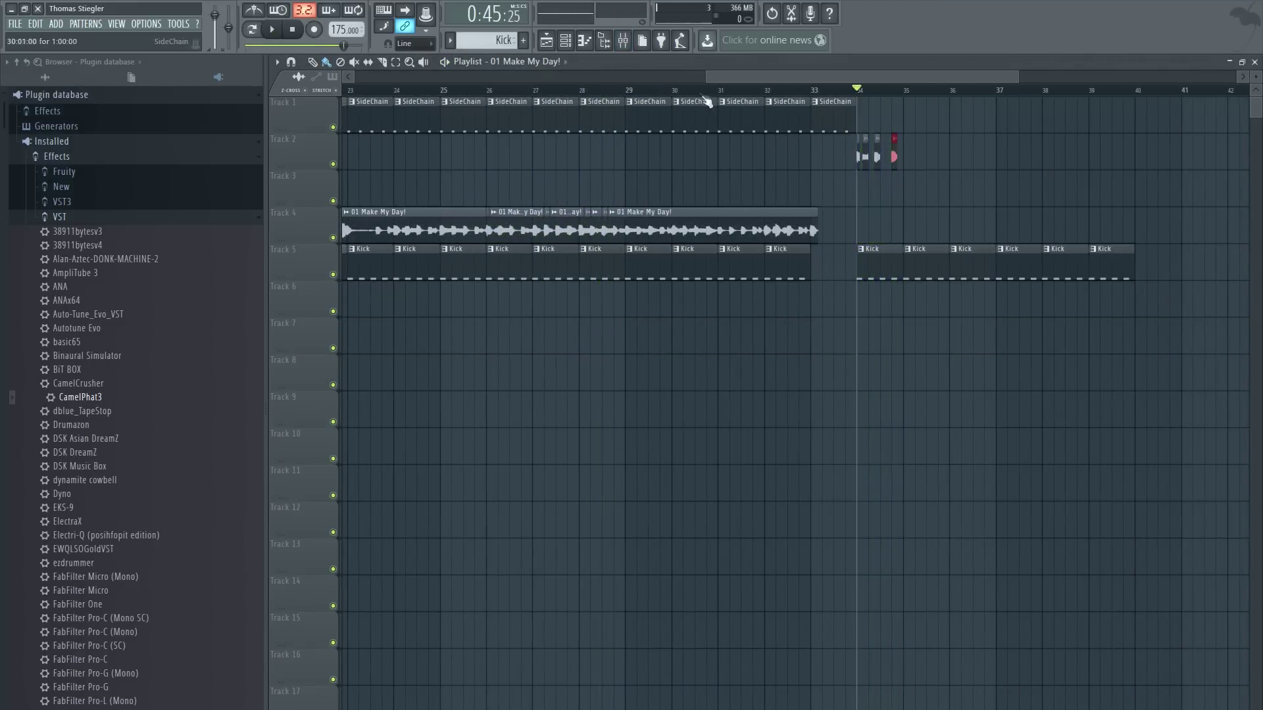
Step: Extend the vocal chop pattern on Track 2 with chops at 35:01, 35:03 and 35:13, auditioning it from bar 34
{"action": "scroll", "coordinate": [931, 180], "scroll_direction": "up", "scroll_amount": 5}
{"action": "key", "text": "space"}
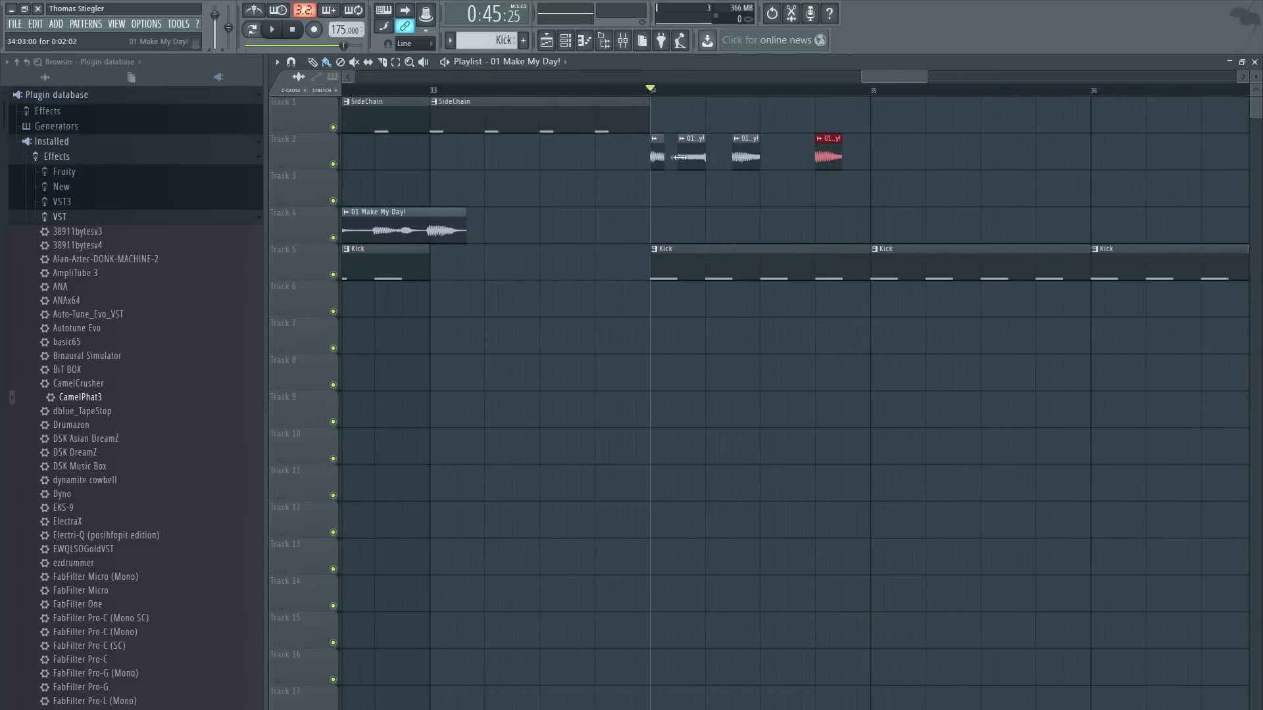
{"action": "left_click", "coordinate": [911, 156]}
{"action": "key", "text": "space"}
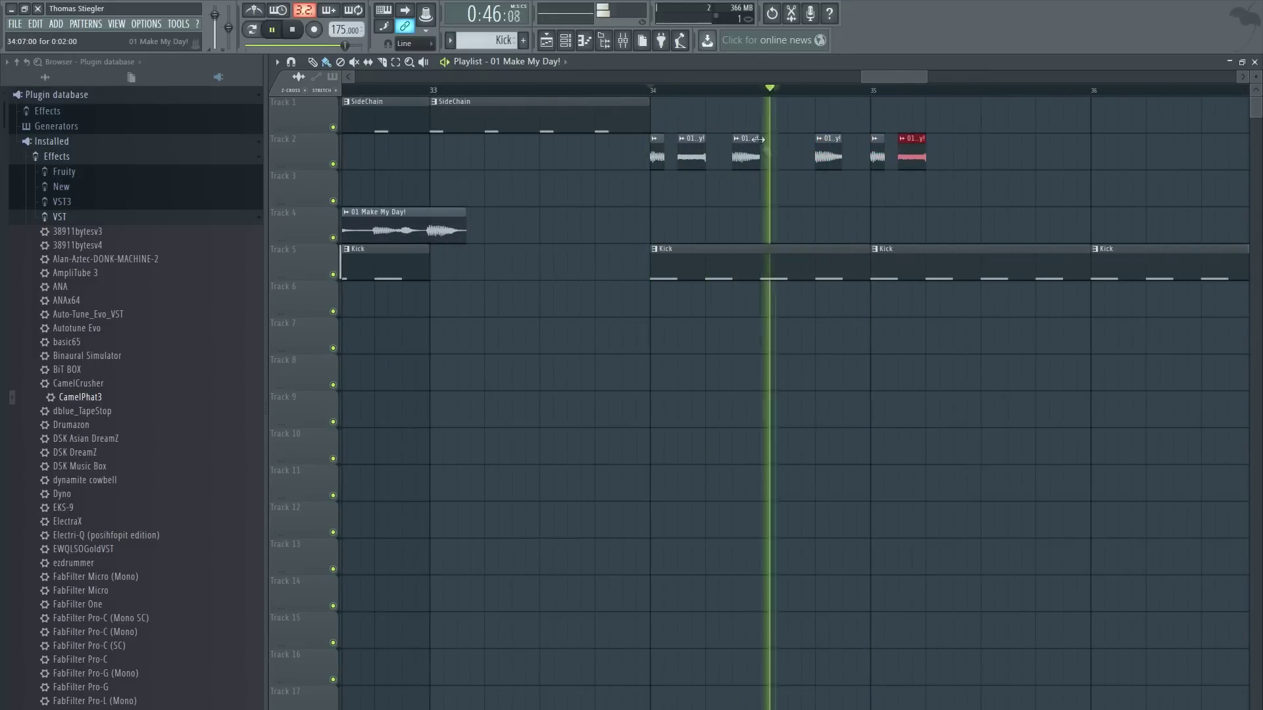
{"action": "key", "text": "space"}
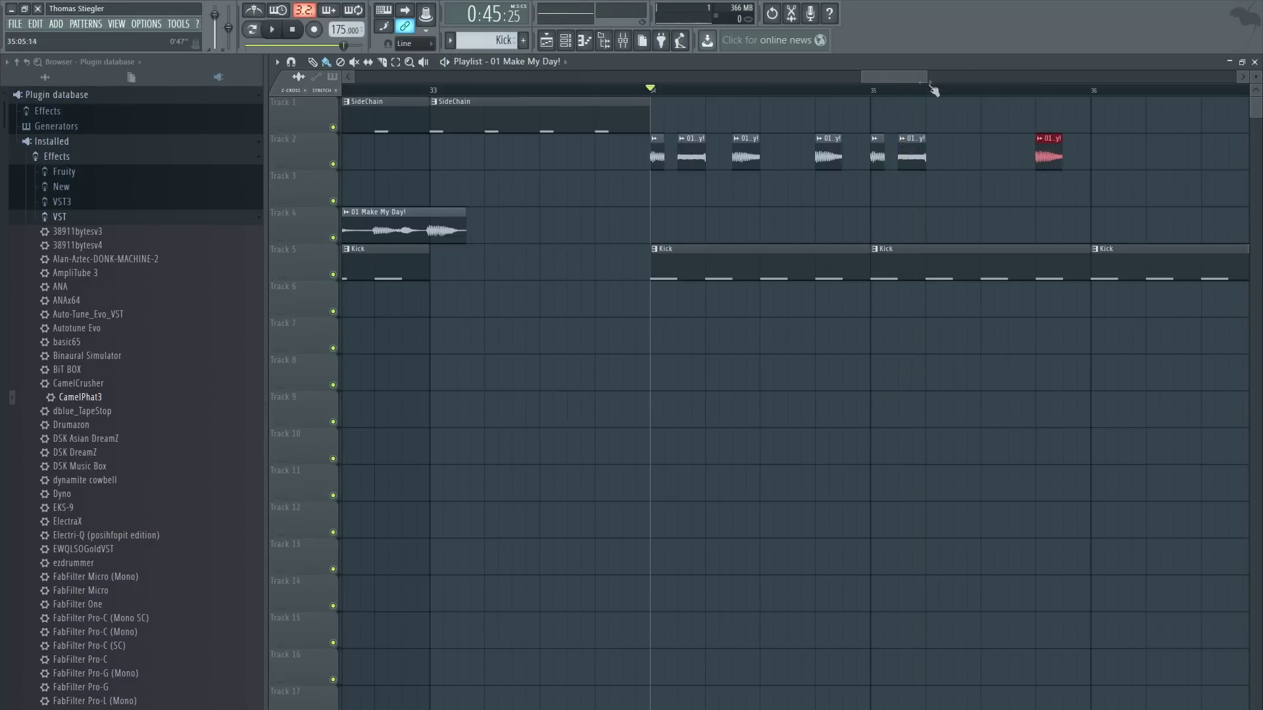
Step: Audition the vocal on Track 4 around bars 29 and 30 and slice the clip at 29:03
{"action": "left_click_drag", "start_coordinate": [898, 80], "coordinate": [851, 82]}
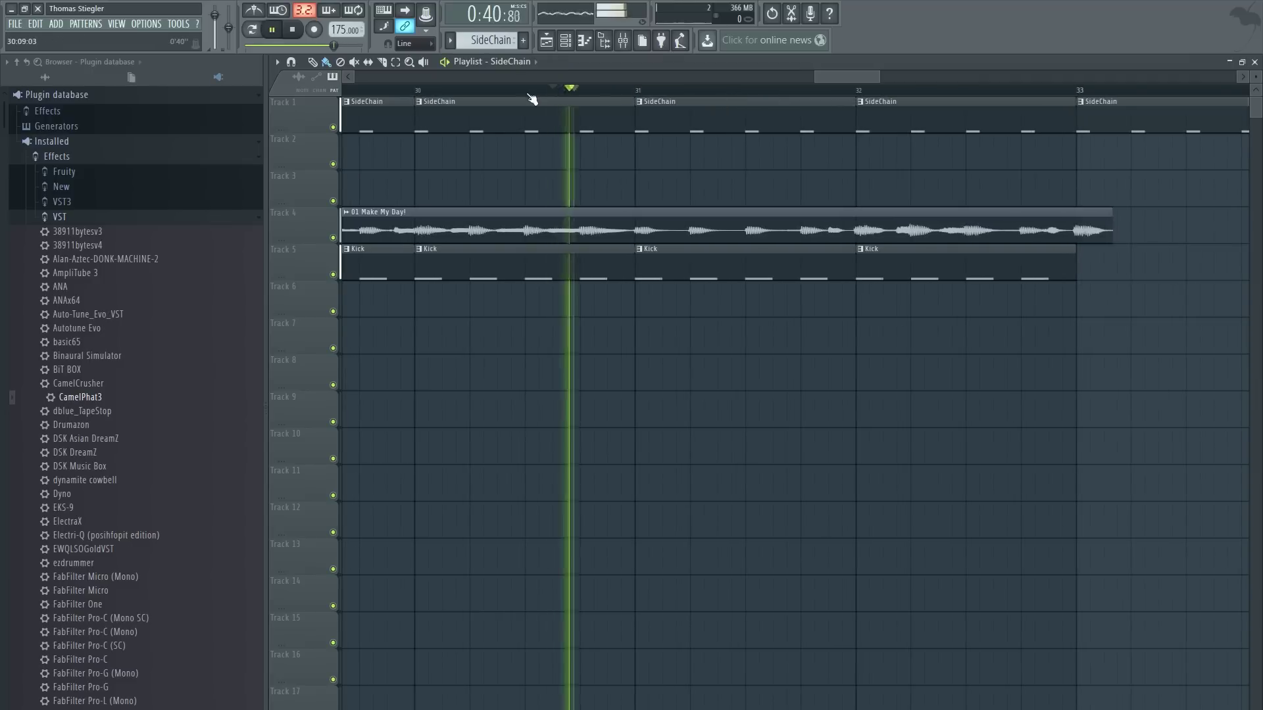
{"action": "key", "text": "space"}
{"action": "key", "text": "space"}
{"action": "left_click_drag", "start_coordinate": [849, 79], "coordinate": [830, 78]}
{"action": "left_click", "coordinate": [480, 90]}
{"action": "key", "text": "space"}
{"action": "key", "text": "space"}
{"action": "key", "text": "c"}
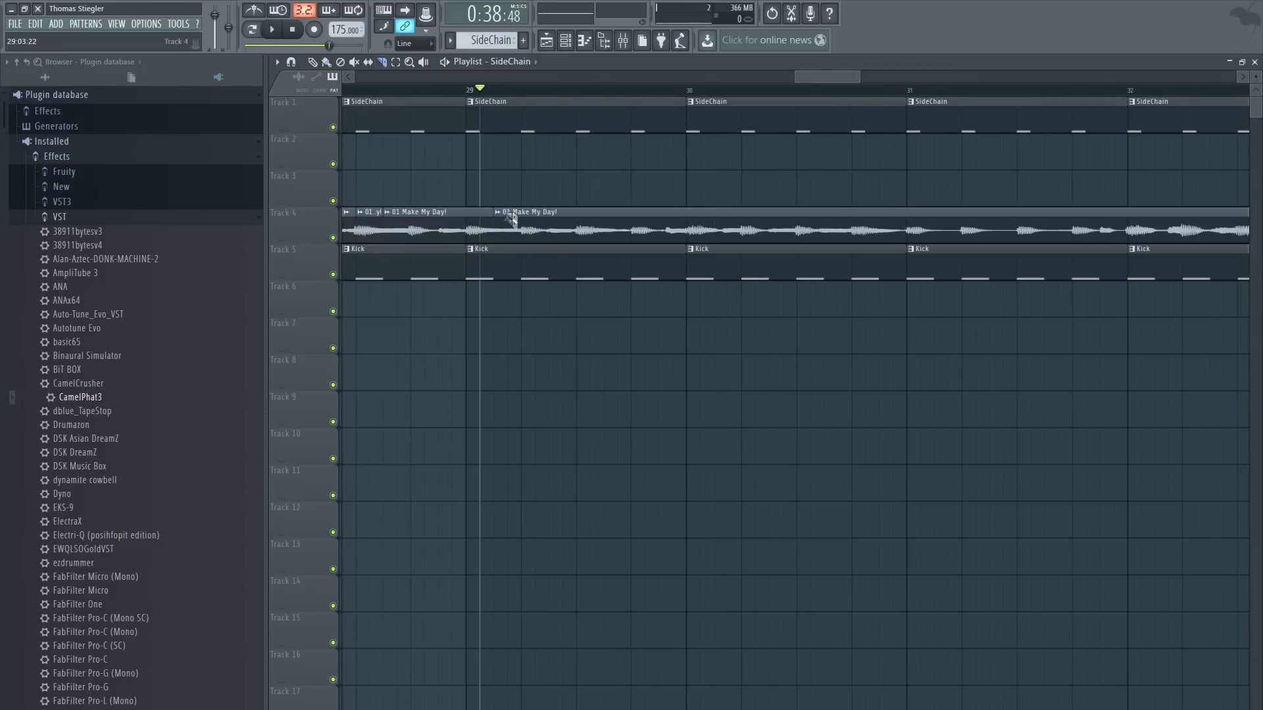
Step: Place three short vocal chops on Track 2 at 35:07, 35:09 and 35:11 and play the result
{"action": "left_click", "coordinate": [502, 230]}
{"action": "scroll", "coordinate": [455, 232], "scroll_direction": "down", "scroll_amount": 7}
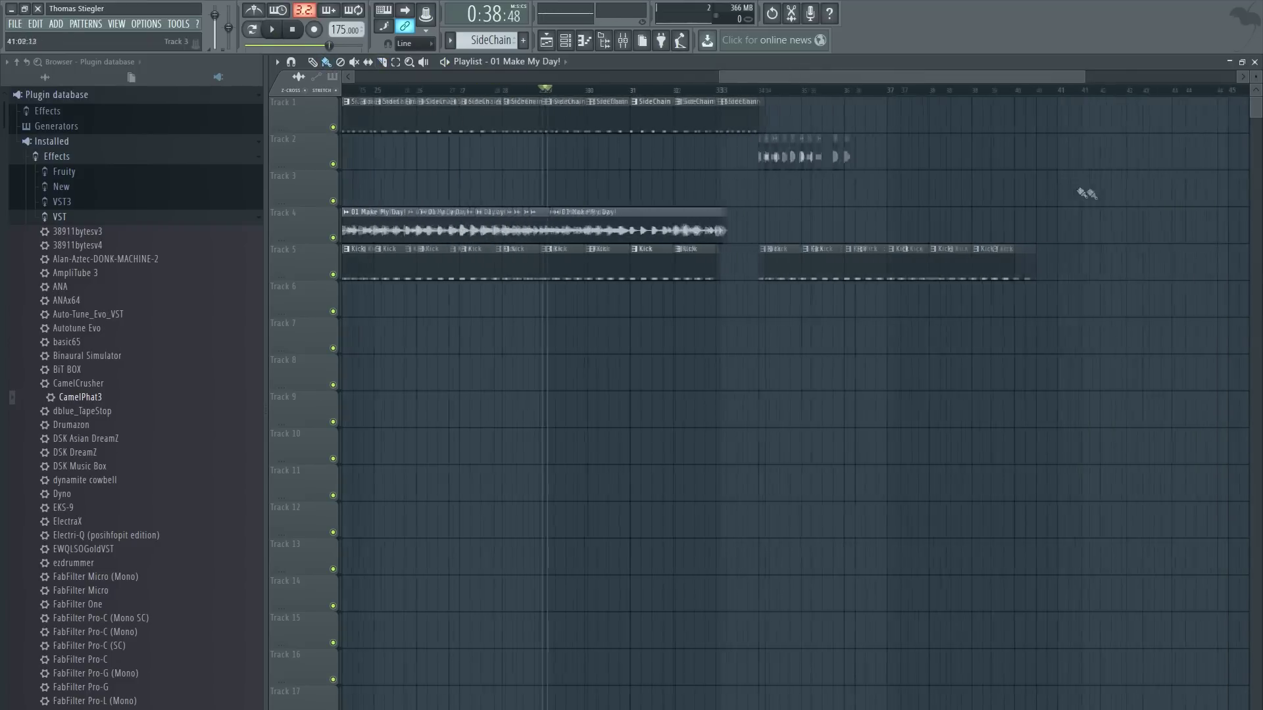
{"action": "scroll", "coordinate": [701, 181], "scroll_direction": "up", "scroll_amount": 6}
{"action": "left_click", "coordinate": [367, 89]}
{"action": "key", "text": "space"}
{"action": "scroll", "coordinate": [612, 164], "scroll_direction": "up", "scroll_amount": 4}
{"action": "scroll", "coordinate": [572, 169], "scroll_direction": "down", "scroll_amount": 3}
{"action": "key", "text": "space"}
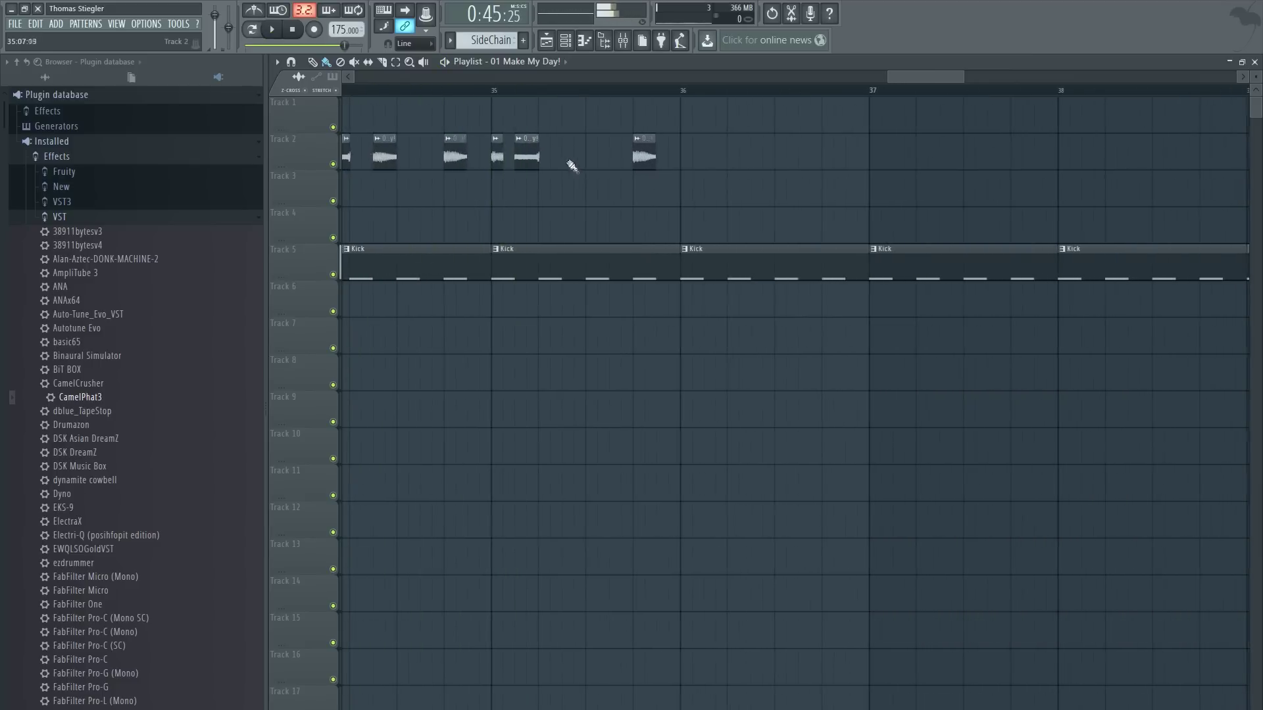
{"action": "key", "text": "space"}
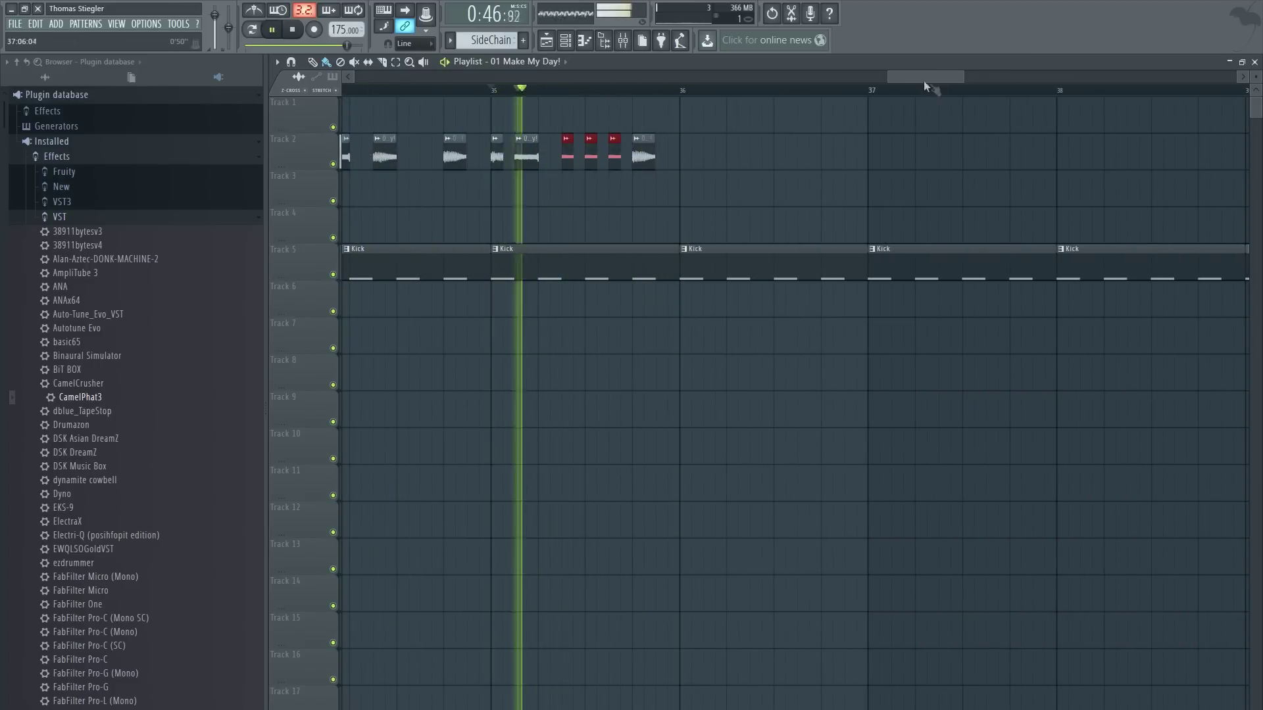
Step: Play back the two-bar vocal chop sequence on Track 2 from bar 34 and check the track states in the mixer
{"action": "left_click_drag", "start_coordinate": [914, 77], "coordinate": [894, 78]}
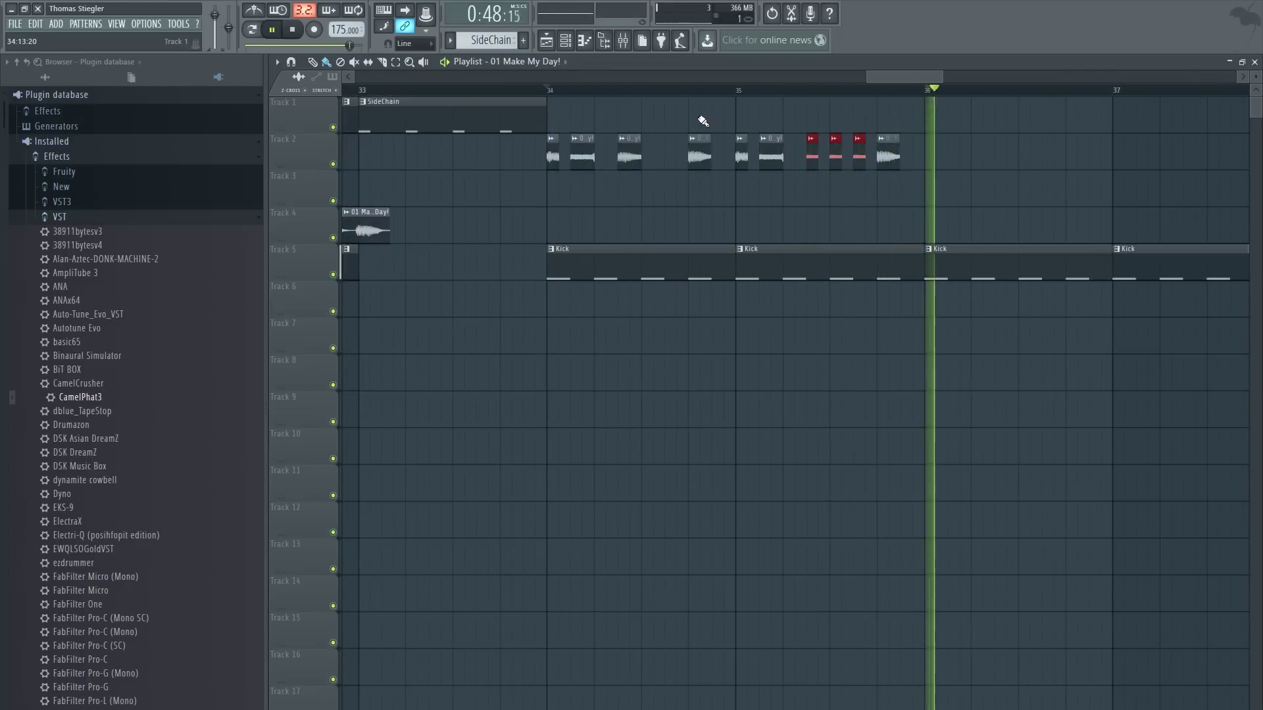
{"action": "scroll", "coordinate": [631, 148], "scroll_direction": "down", "scroll_amount": 2, "text": "ctrl"}
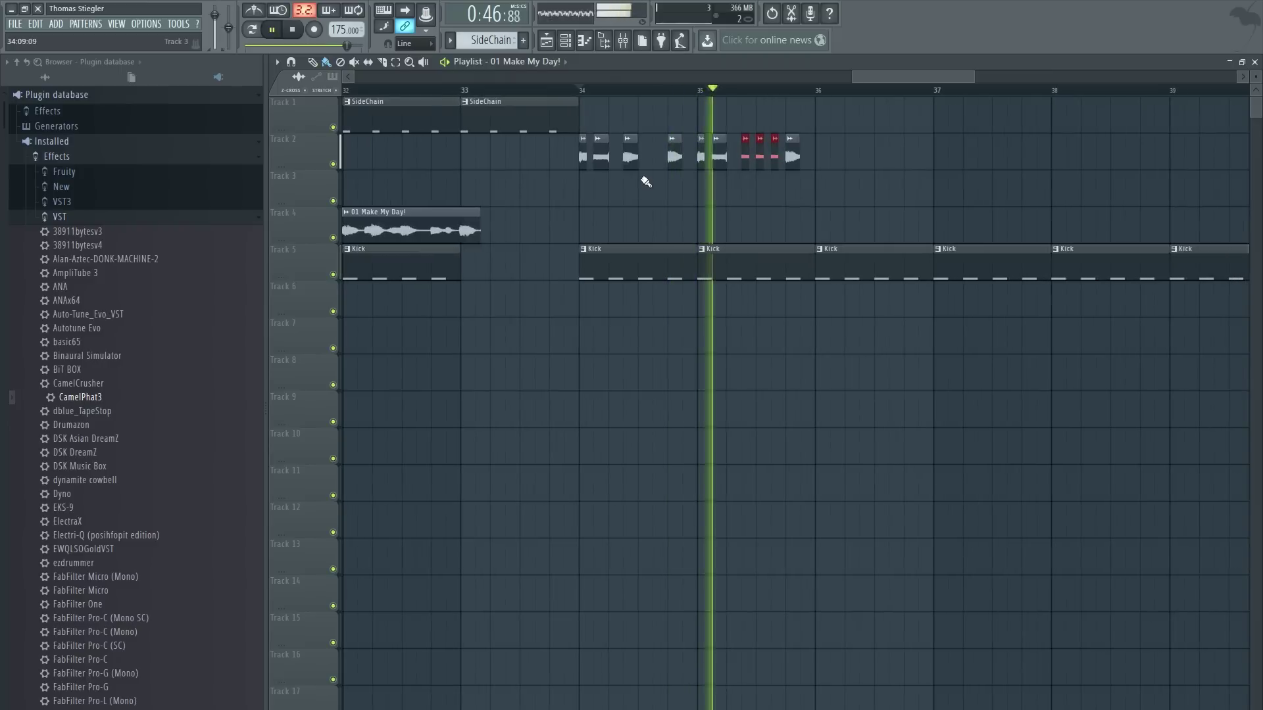
{"action": "key", "text": "space"}
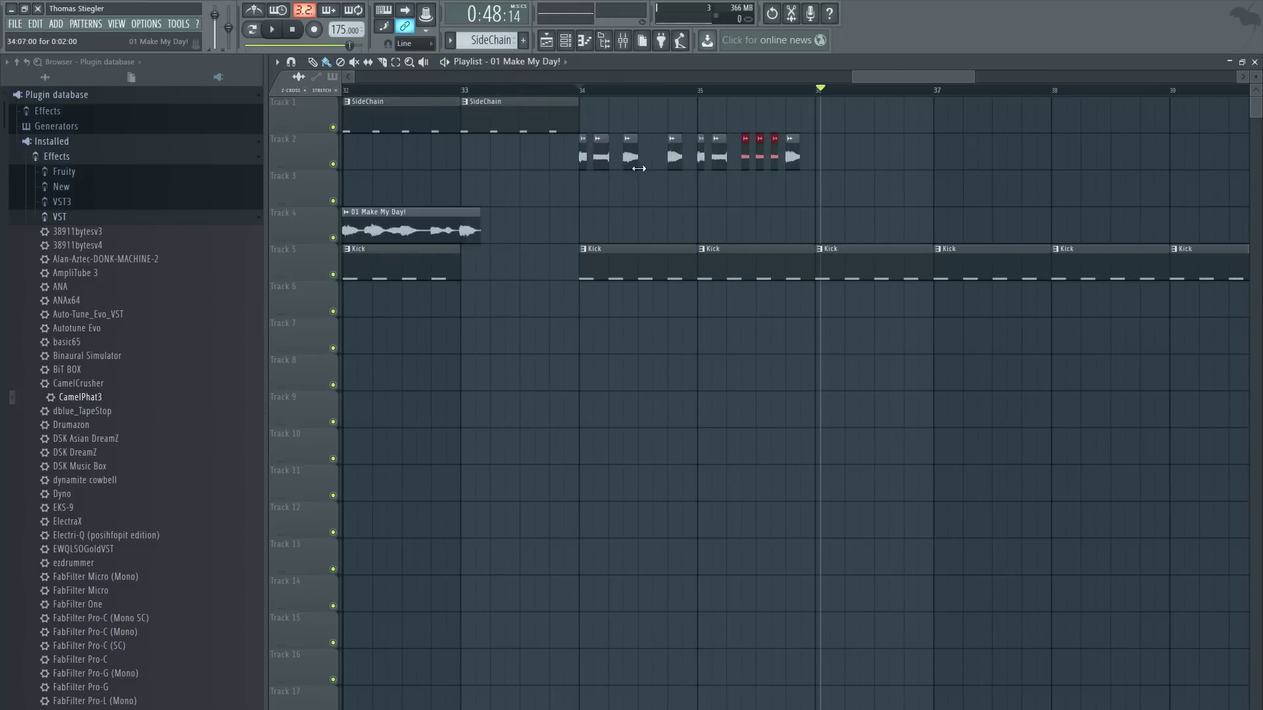
{"action": "key", "text": "F9"}
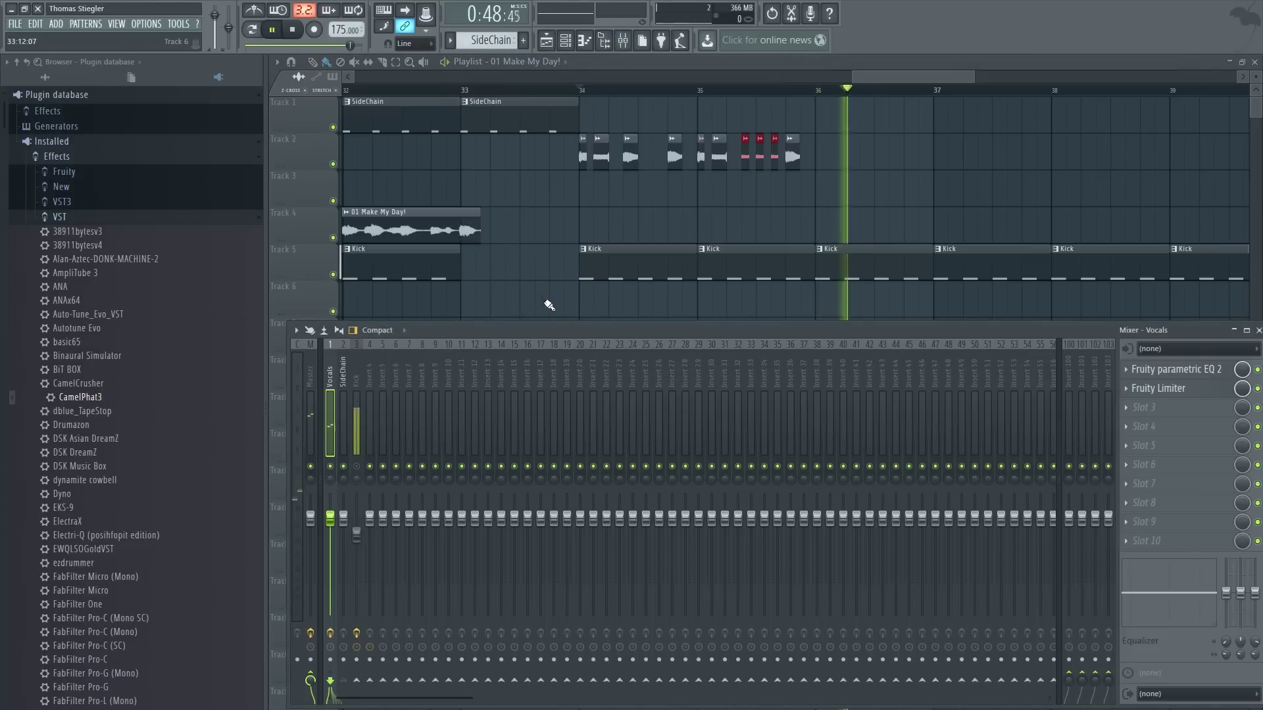
{"action": "key", "text": "F9"}
{"action": "left_click", "coordinate": [587, 92]}
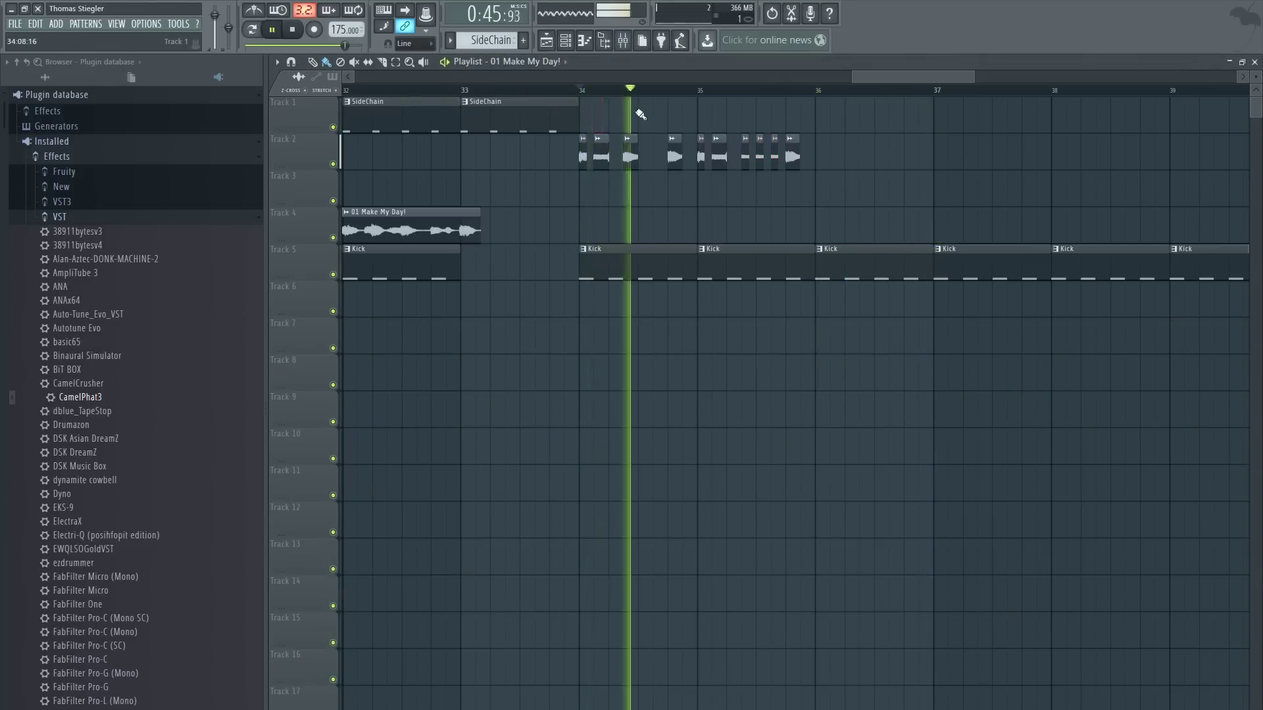
{"action": "key", "text": "F9"}
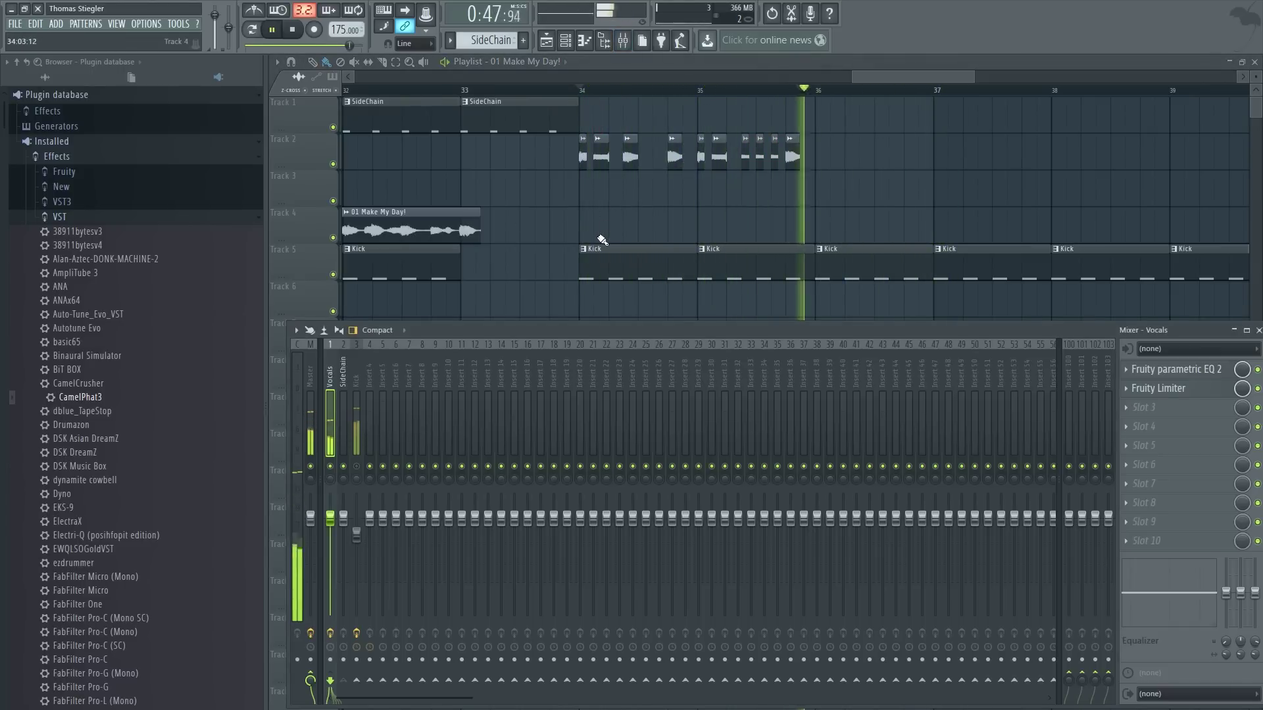
{"action": "key", "text": "F9"}
Step: Duplicate the two-bar vocal chop sequence on Track 2 into bars 36 and 37
{"action": "left_click_drag", "start_coordinate": [882, 76], "coordinate": [870, 77]}
{"action": "key", "text": "space"}
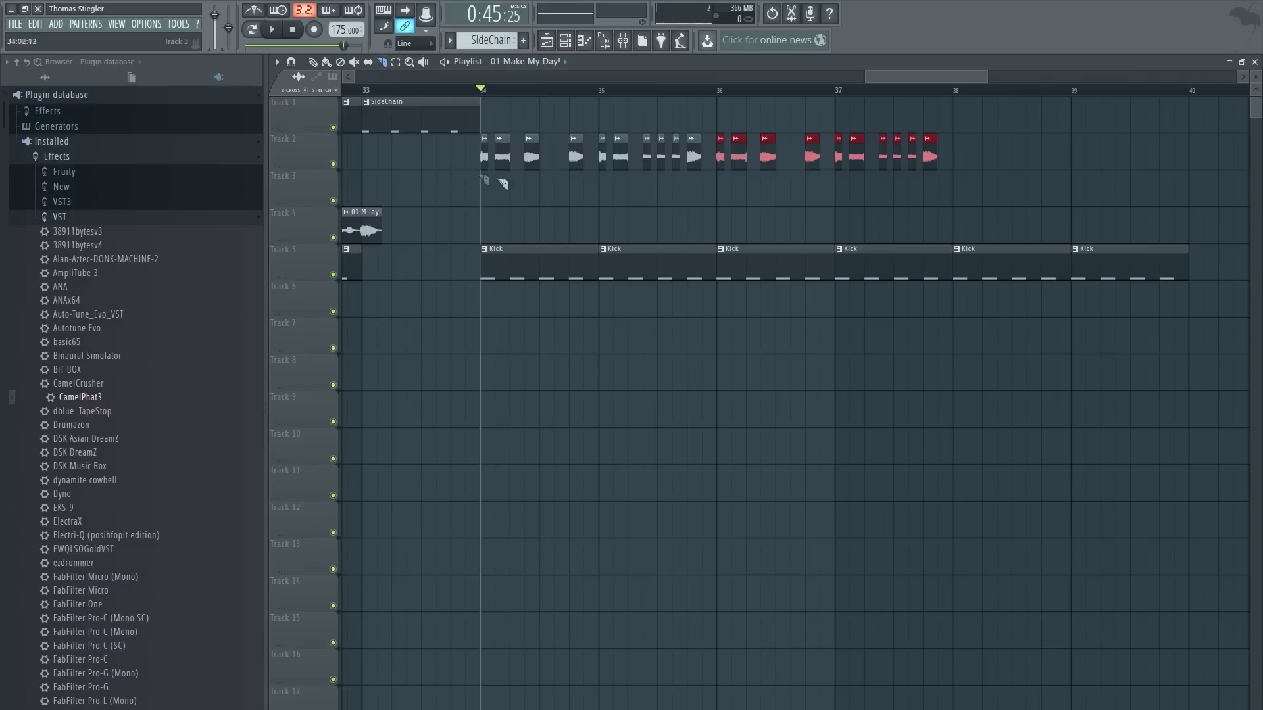
Step: Play the chopped sequence and load Pitcher into the third effect slot of the Vocals mixer track
{"action": "key", "text": "space"}
{"action": "key", "text": "F9"}
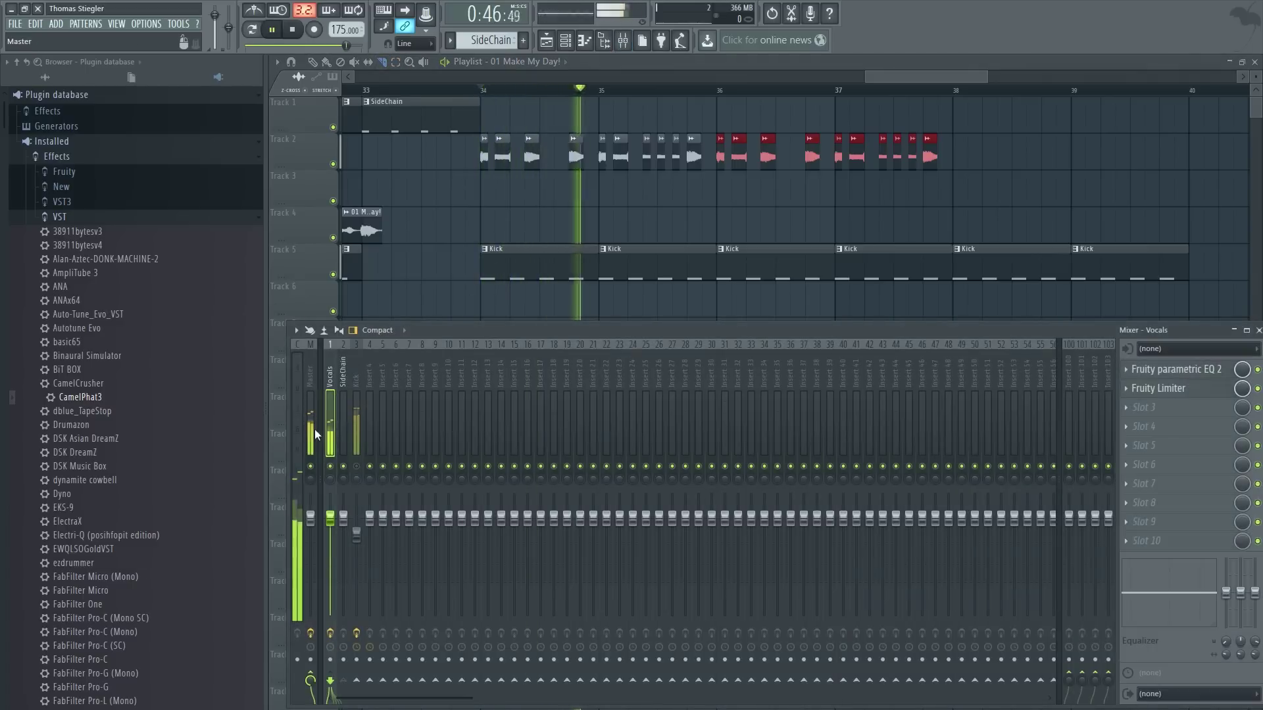
{"action": "left_click", "coordinate": [1137, 424]}
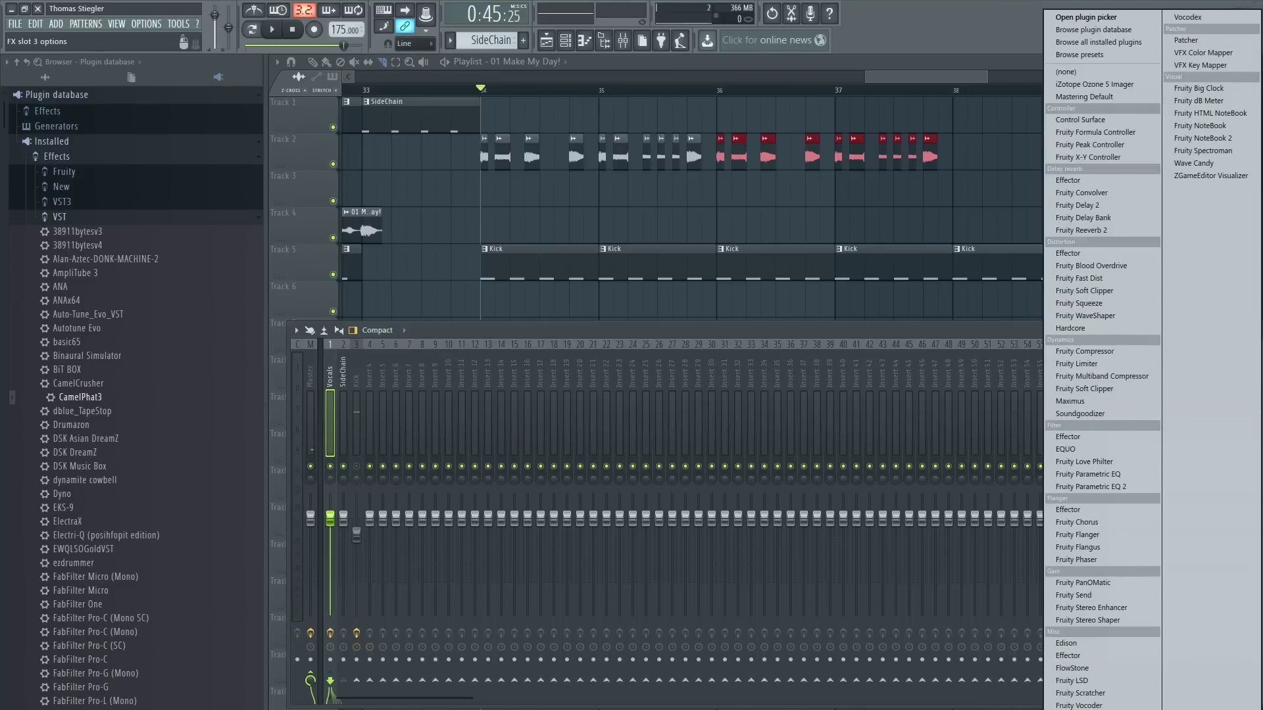
{"action": "left_click", "coordinate": [1069, 709]}
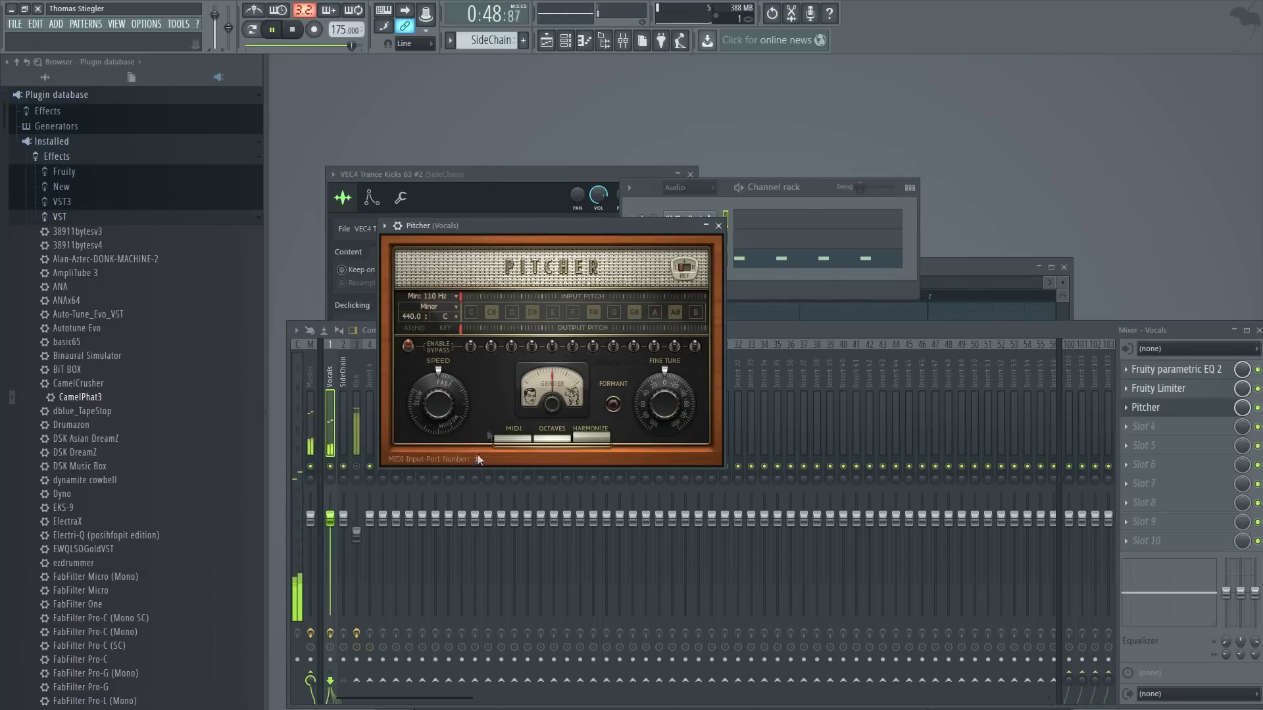
Step: Add a MIDI Out channel to the channel rack and set its output port to 1
{"action": "left_click", "coordinate": [514, 171]}
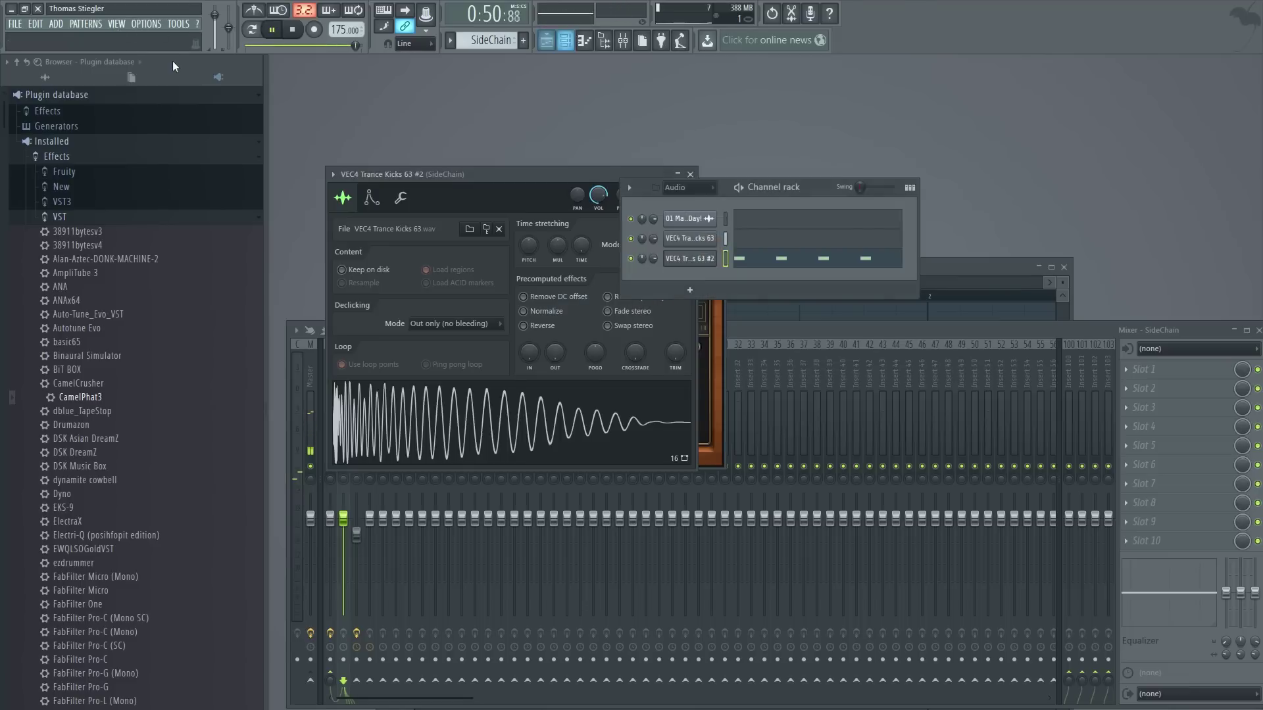
{"action": "left_click_drag", "start_coordinate": [811, 187], "coordinate": [471, 81]}
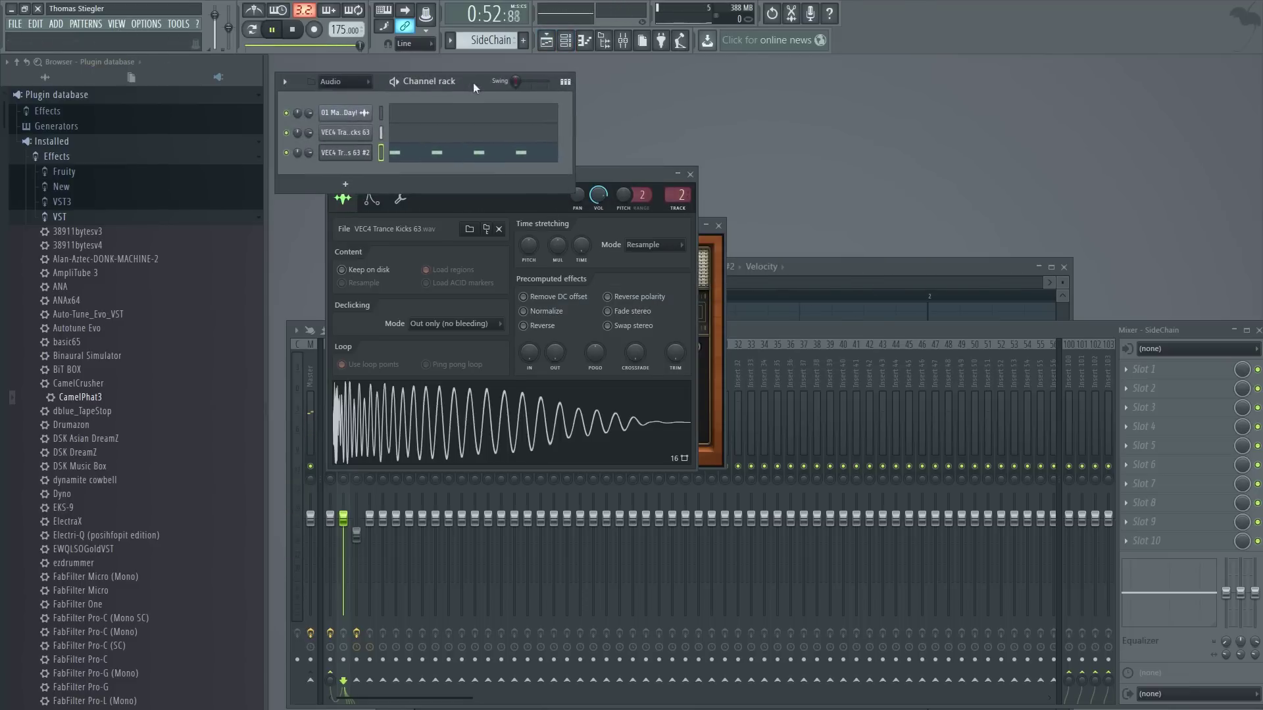
{"action": "left_click", "coordinate": [56, 24]}
{"action": "mouse_move", "coordinate": [65, 39]}
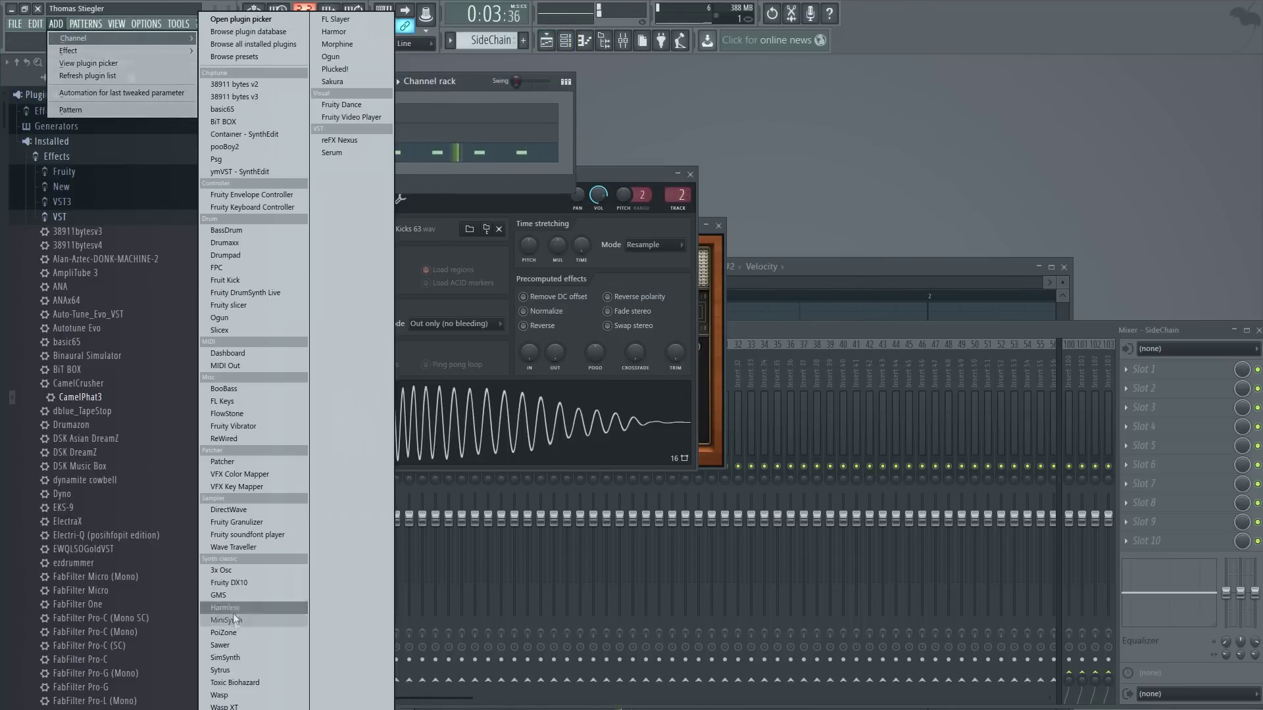
{"action": "left_click", "coordinate": [227, 365]}
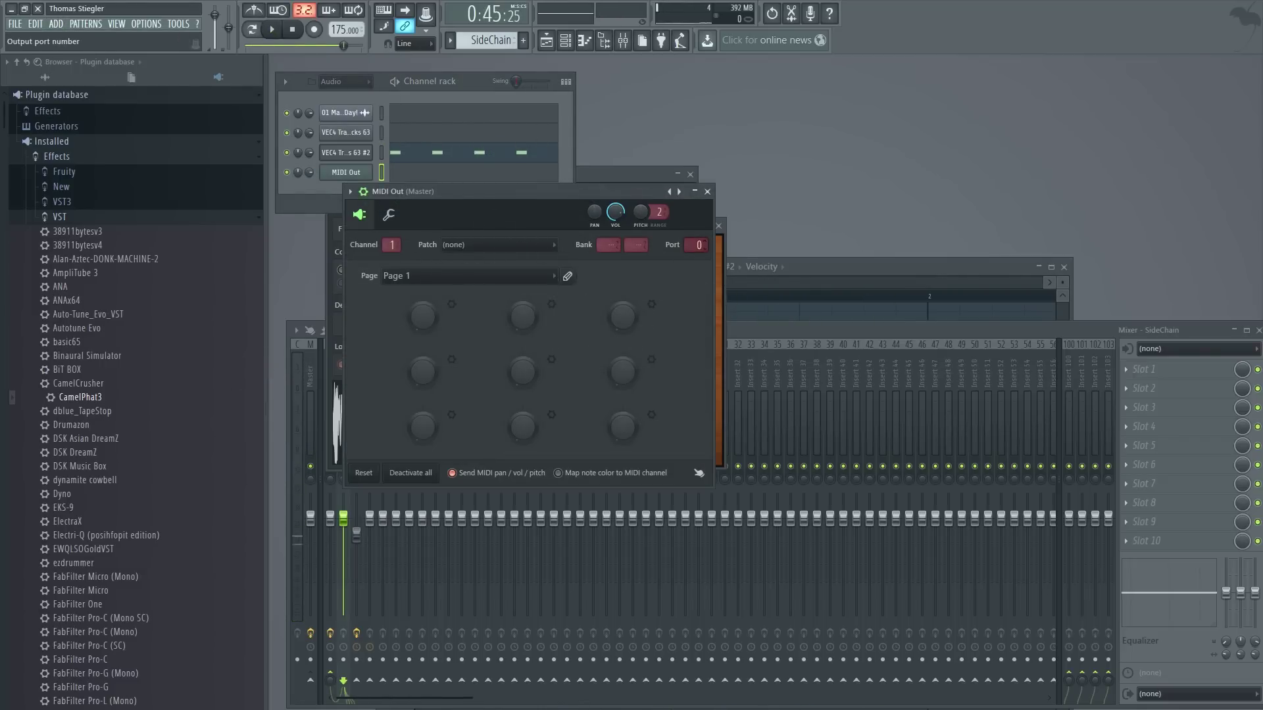
{"action": "left_click", "coordinate": [472, 100]}
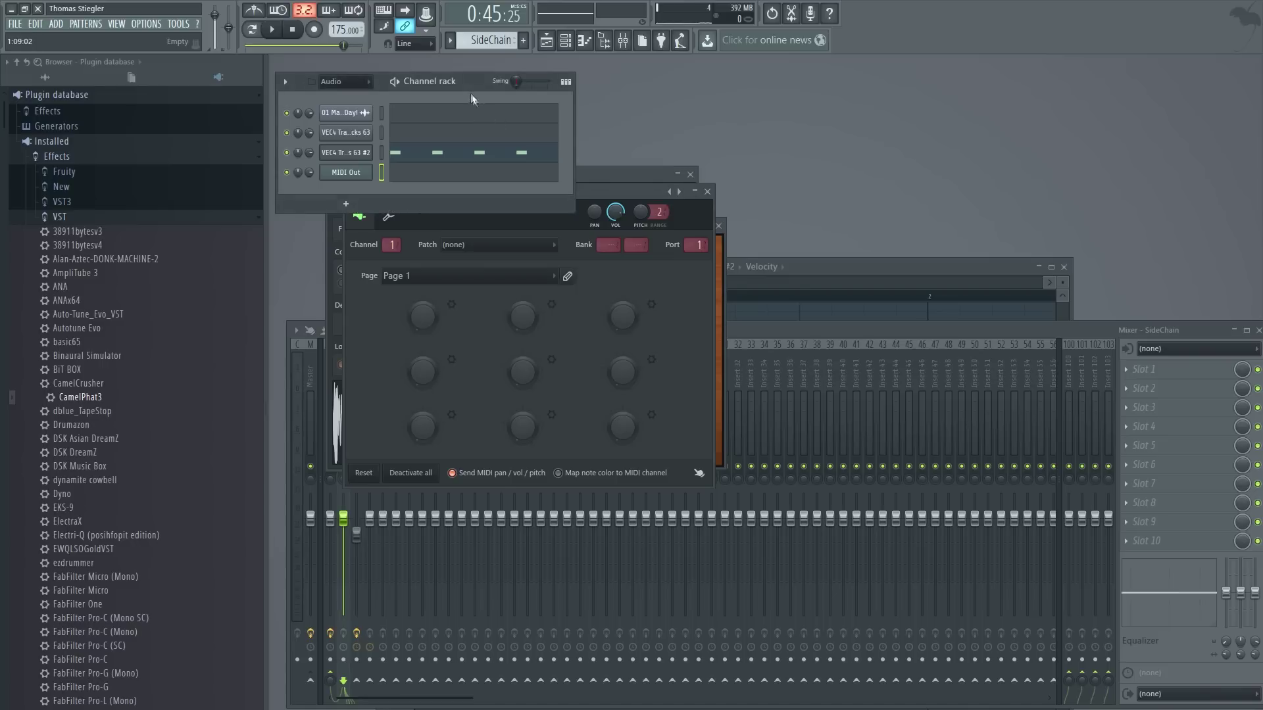
Step: Show the MIDI Out channel's miscellaneous settings, then select bars 34 to 37 as the loop range in a resized playlist
{"action": "left_click", "coordinate": [584, 197]}
{"action": "left_click", "coordinate": [388, 216]}
{"action": "key", "text": "F5"}
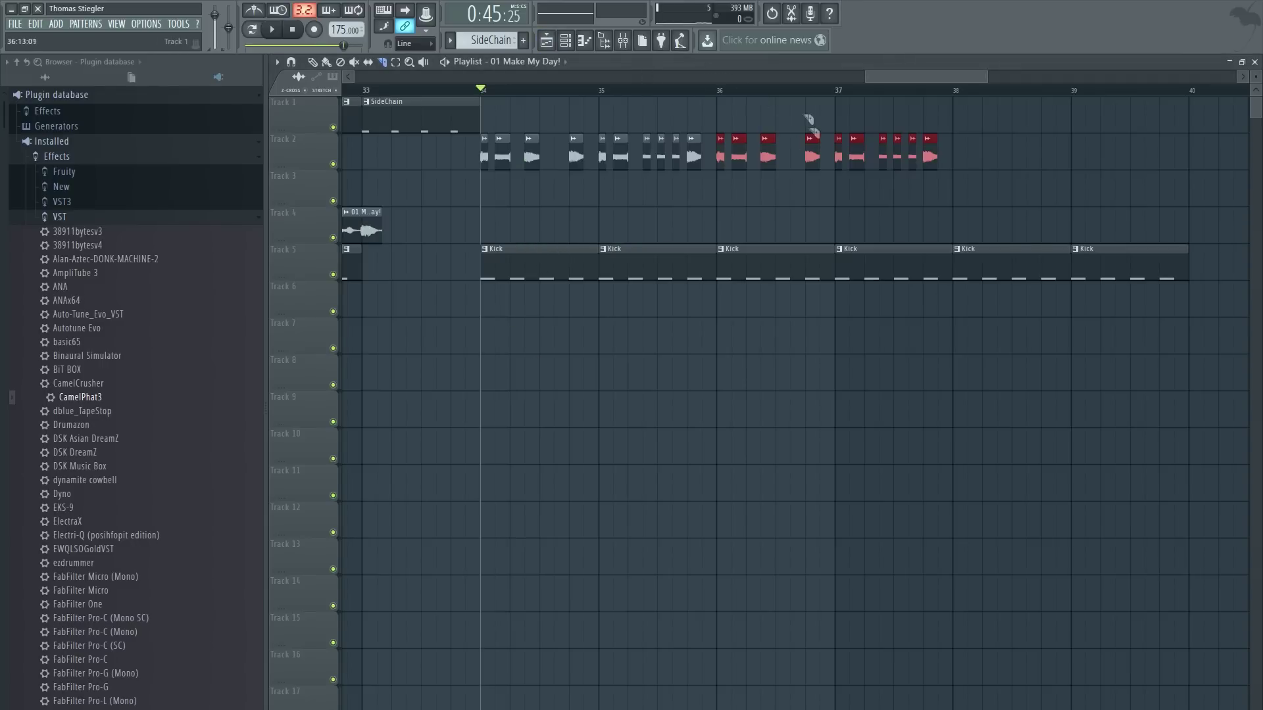
{"action": "double_click", "coordinate": [766, 63]}
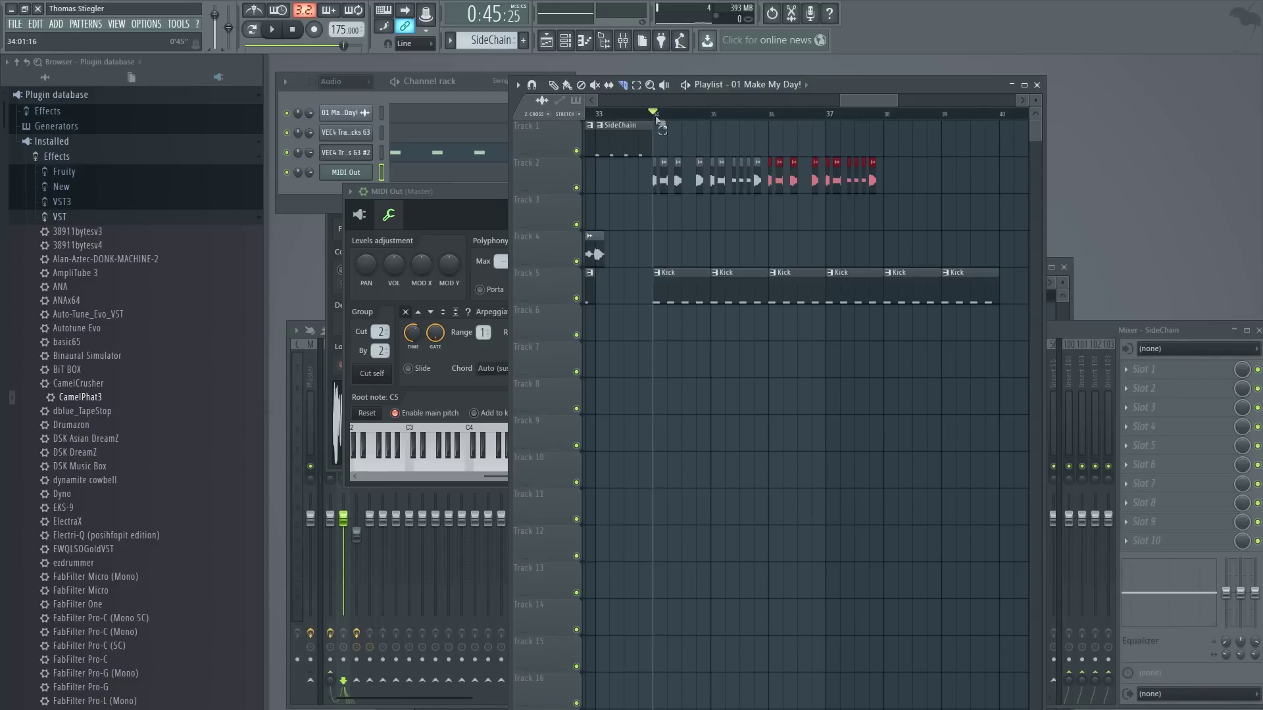
{"action": "left_click_drag", "start_coordinate": [656, 120], "coordinate": [855, 135]}
Step: Loop the vocal chops and audition MIDI Out notes on the channel's keyboard to find fitting Pitcher pitches
{"action": "key", "text": "space"}
{"action": "left_click", "coordinate": [435, 393]}
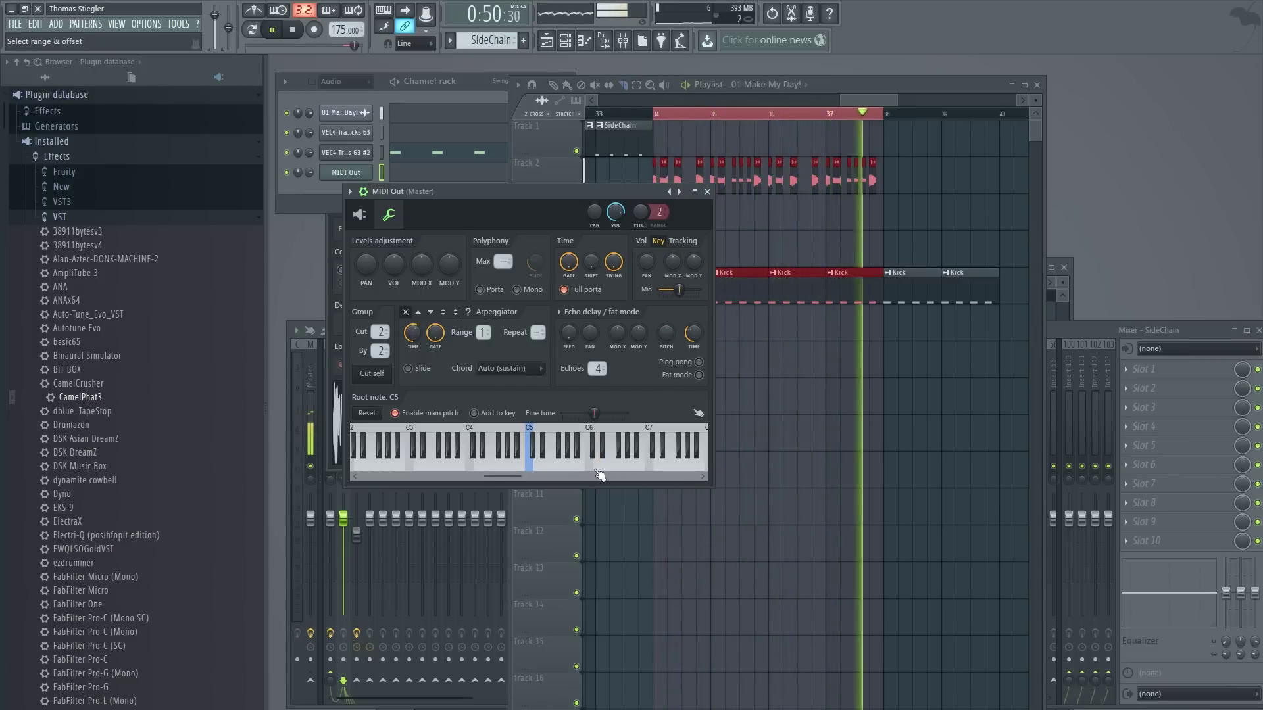
{"action": "key", "text": "space"}
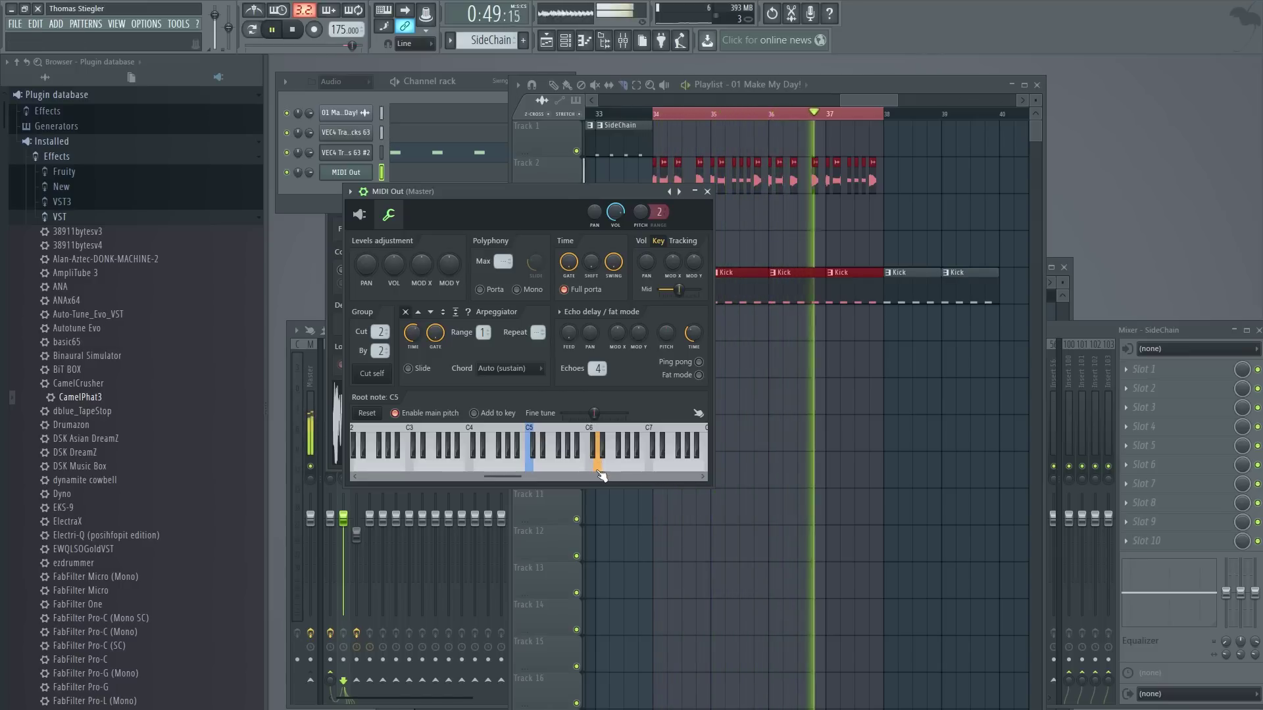
{"action": "key", "text": "space"}
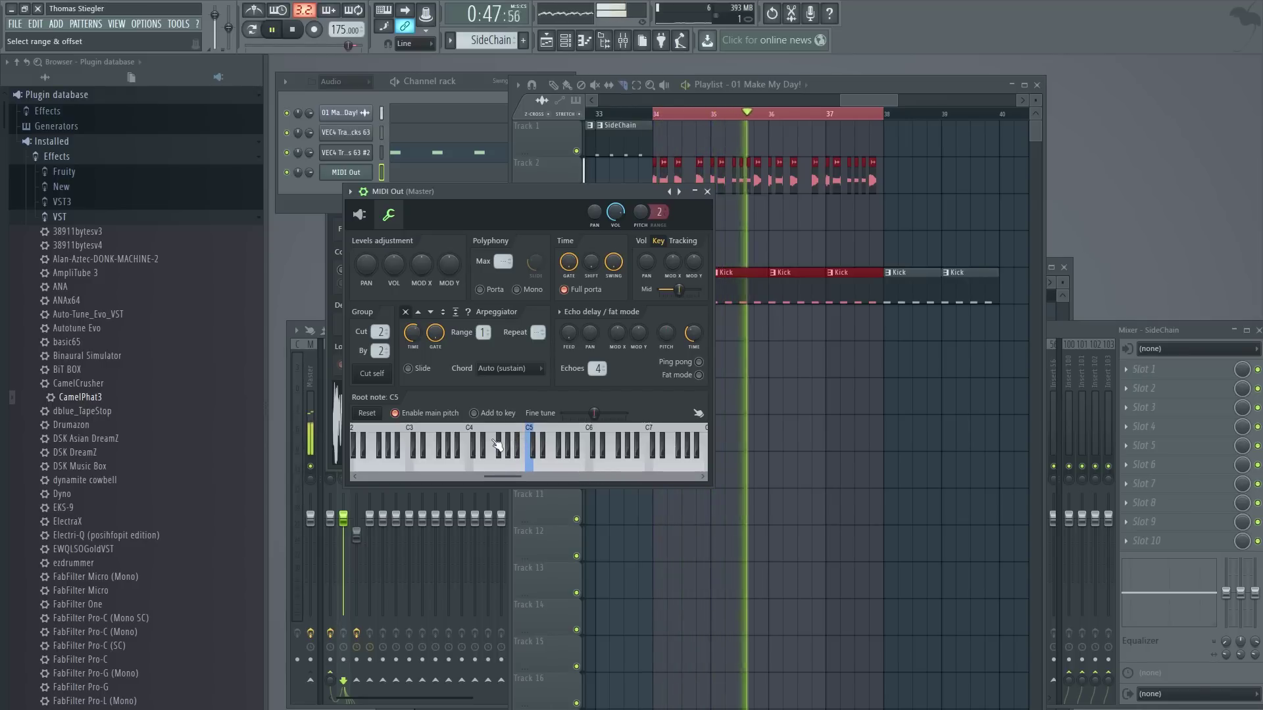
{"action": "key", "text": "space"}
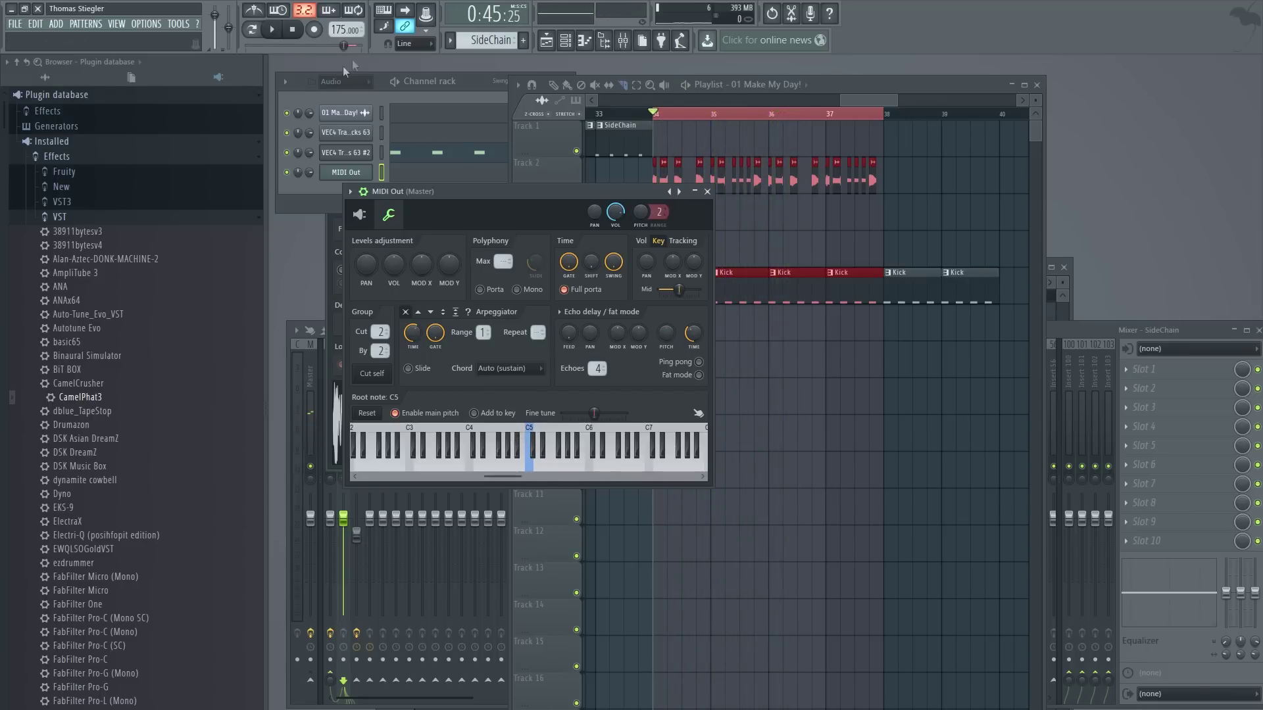
Step: Create a new pattern named VoxTune and place it on Track 3 at bar 34
{"action": "left_click", "coordinate": [420, 44]}
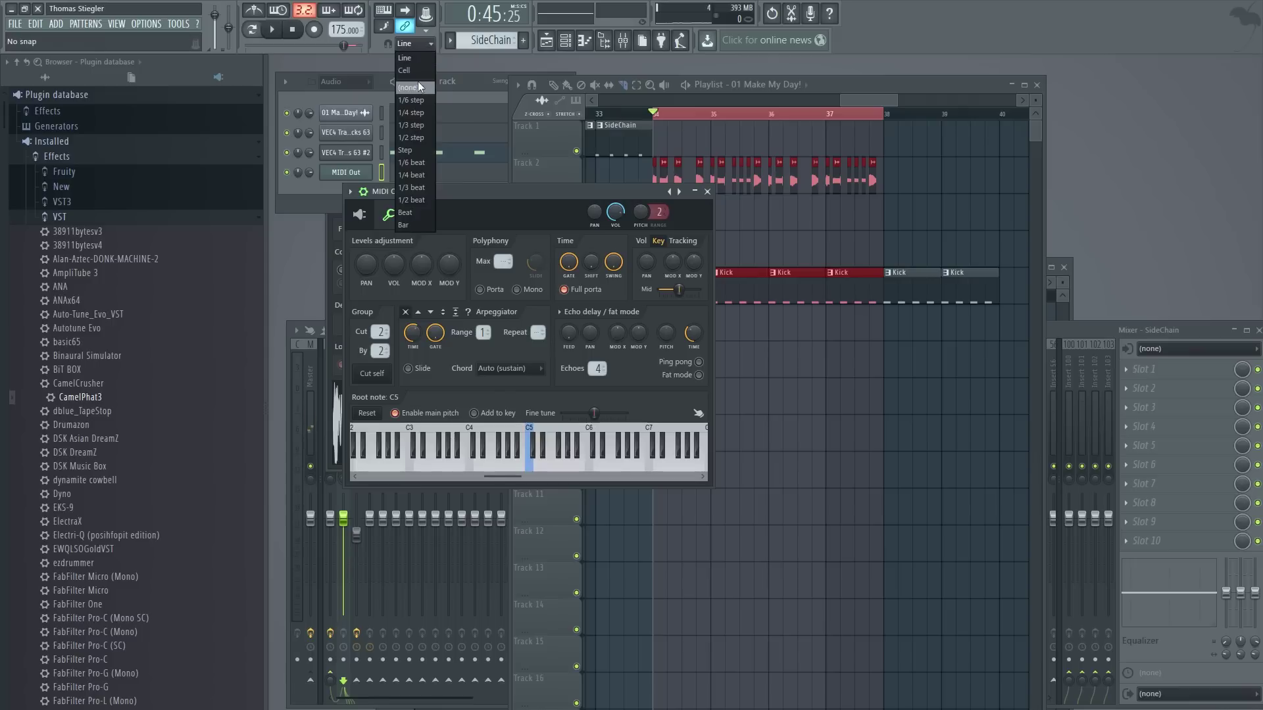
{"action": "left_click", "coordinate": [524, 43]}
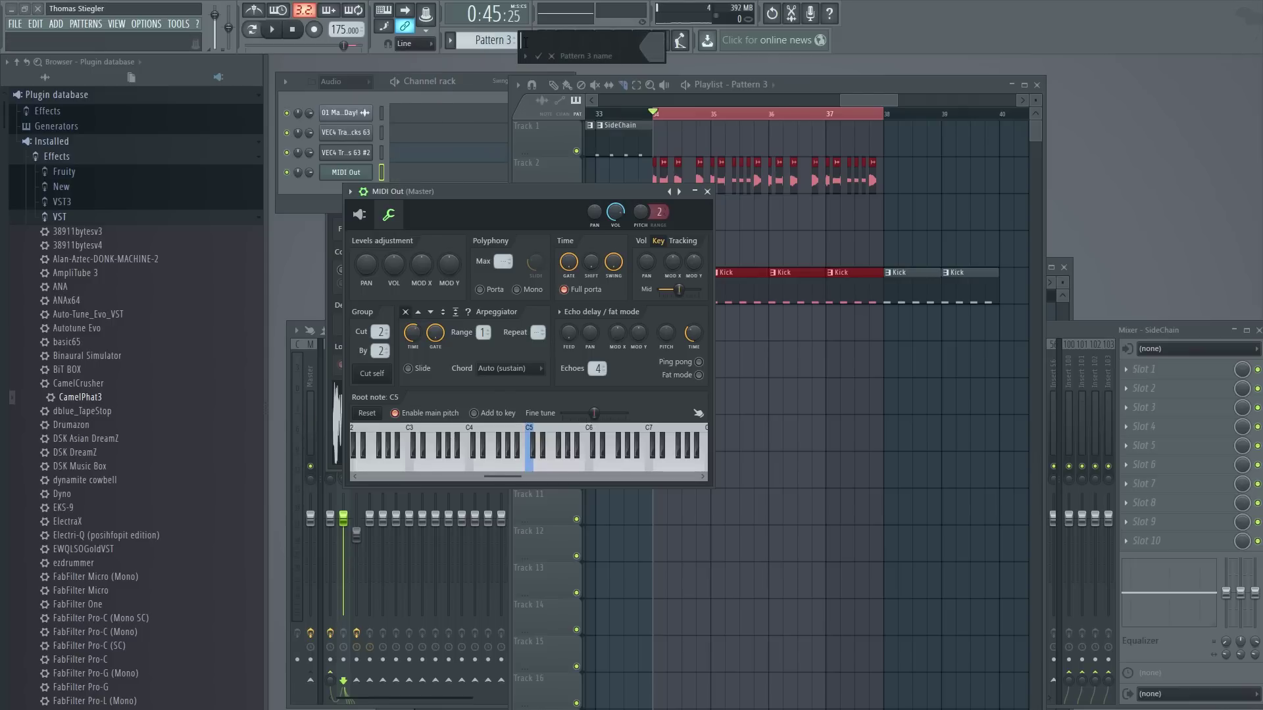
{"action": "type", "text": "VoxTune"}
{"action": "key", "text": "Return"}
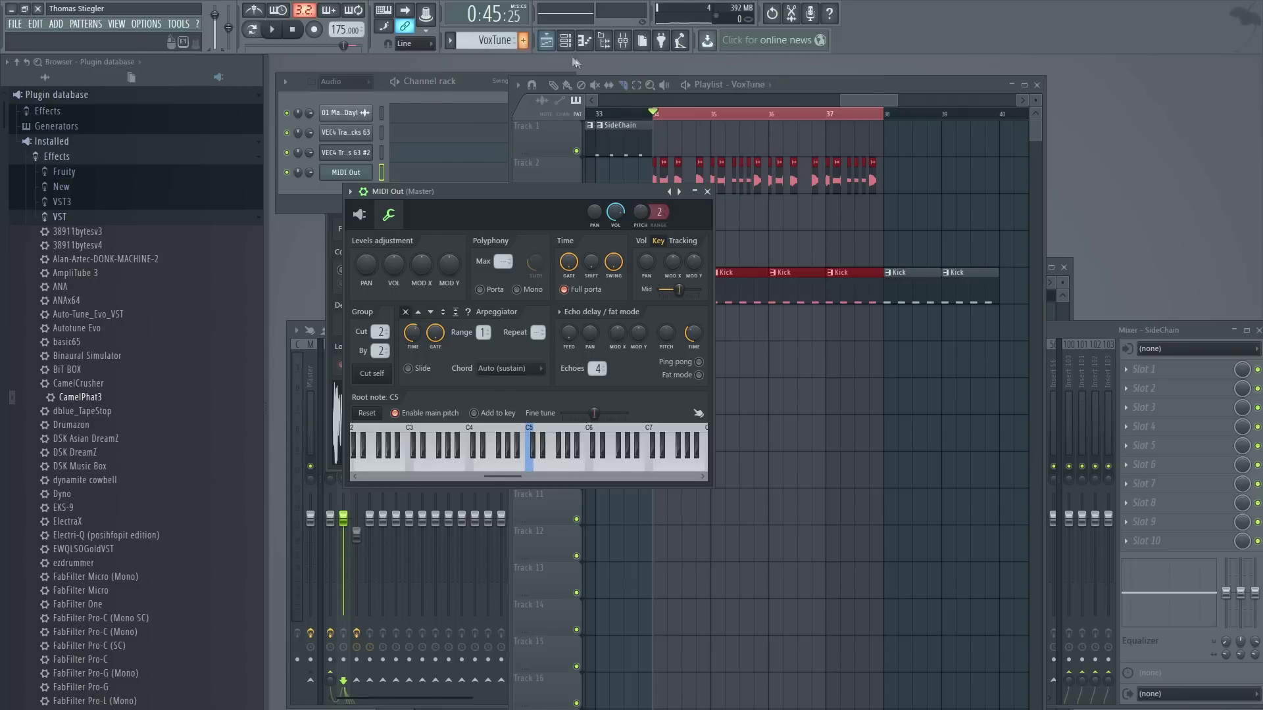
{"action": "left_click", "coordinate": [470, 89]}
{"action": "left_click", "coordinate": [776, 224]}
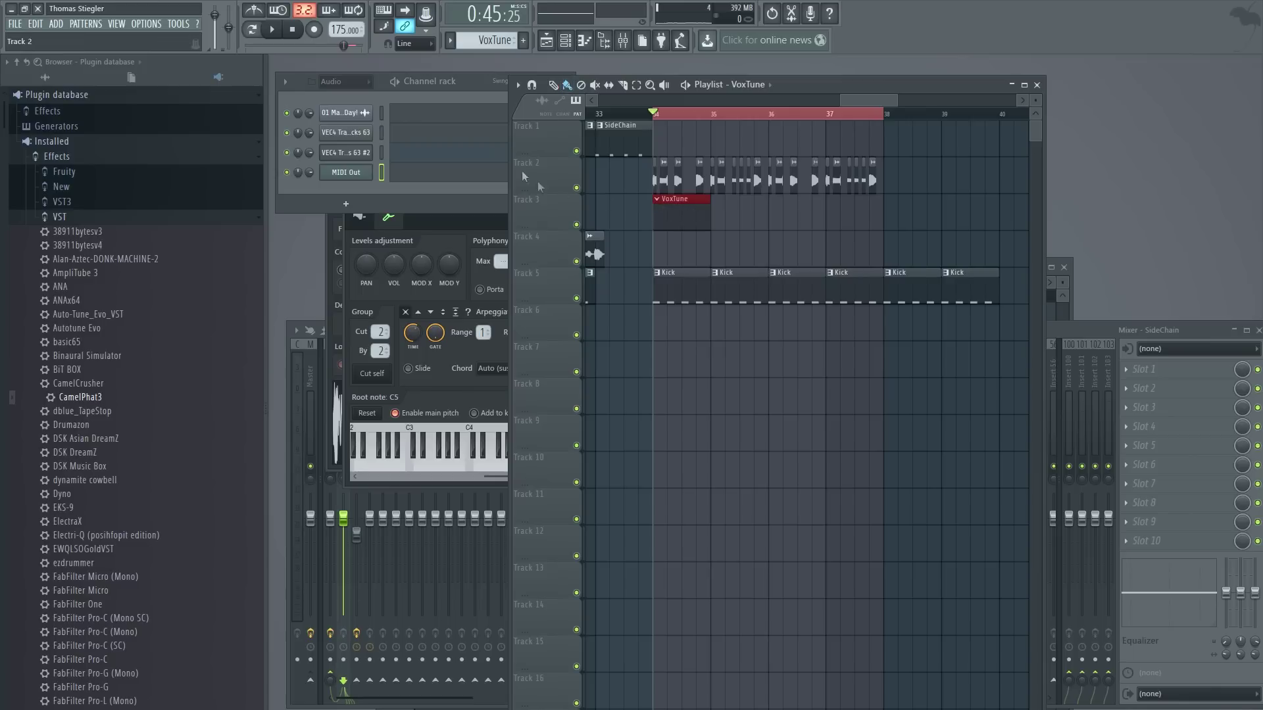
Step: Add a two-beat D6 note on beat 2 of bar 4 in the MIDI Out channel's piano roll
{"action": "left_click", "coordinate": [465, 85]}
{"action": "key", "text": "F7"}
{"action": "key", "text": "space"}
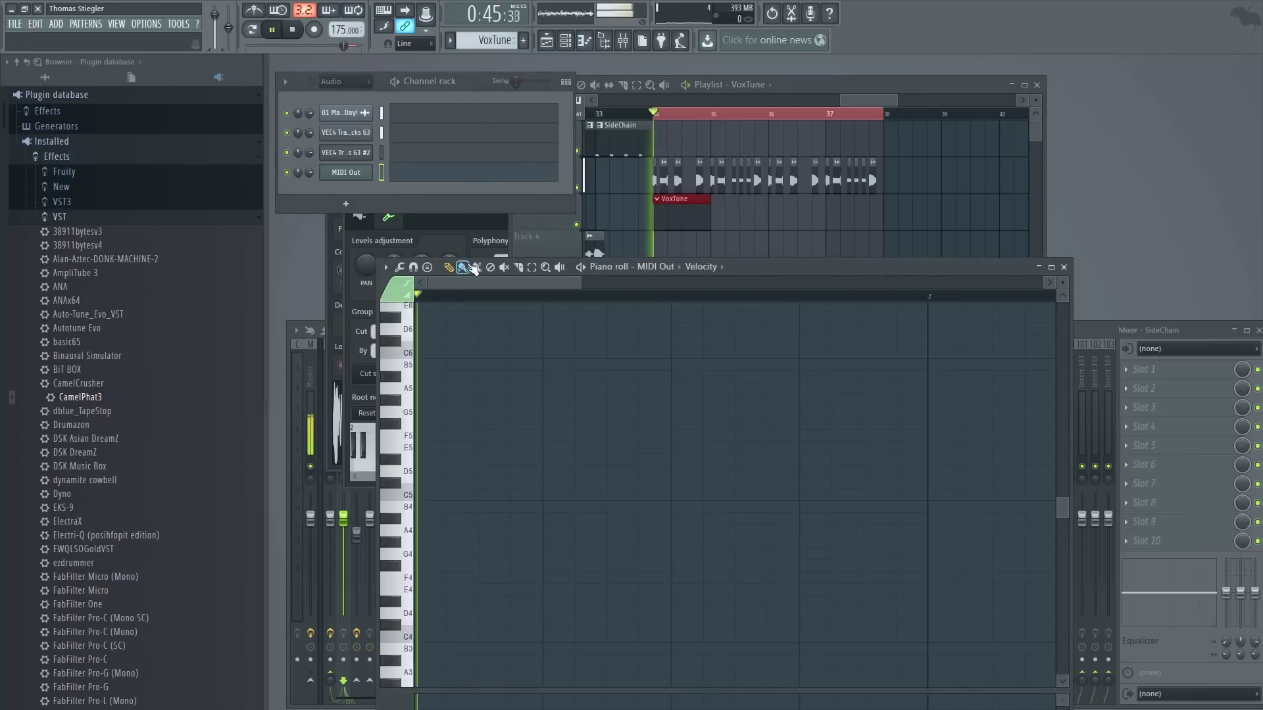
{"action": "scroll", "coordinate": [508, 488], "scroll_direction": "down", "scroll_amount": 3}
{"action": "key", "text": "space"}
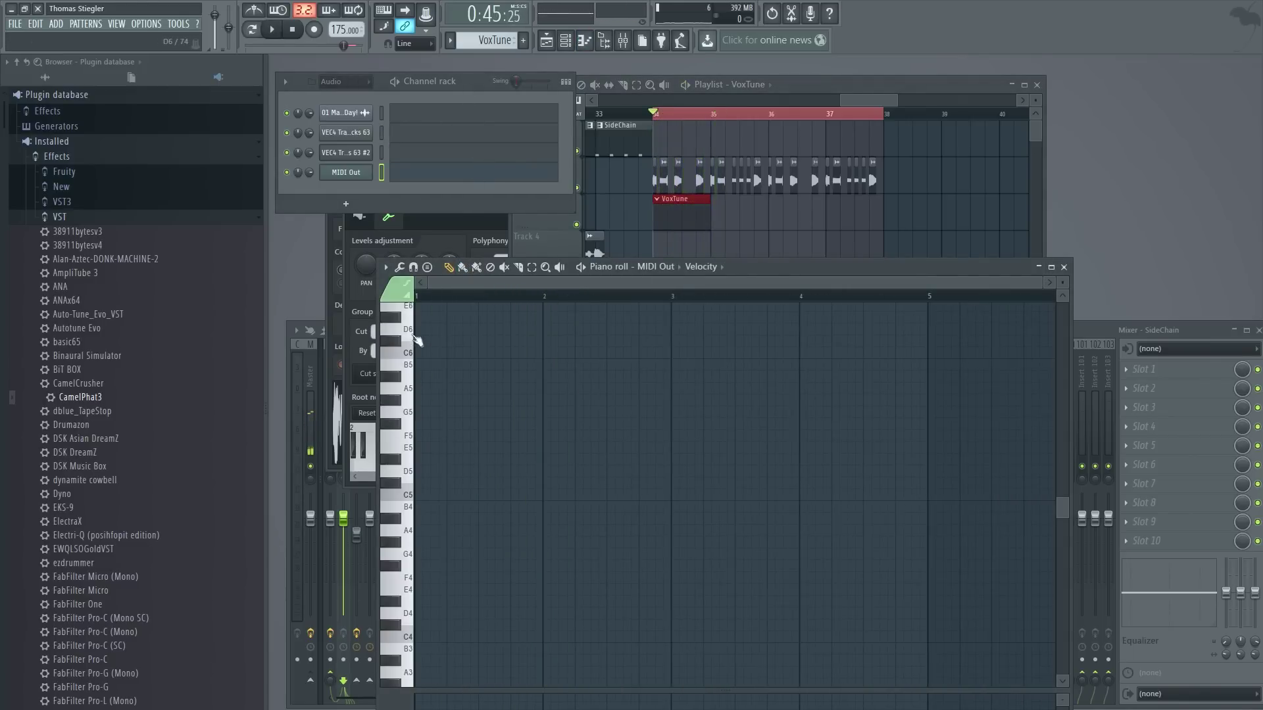
{"action": "left_click", "coordinate": [818, 329]}
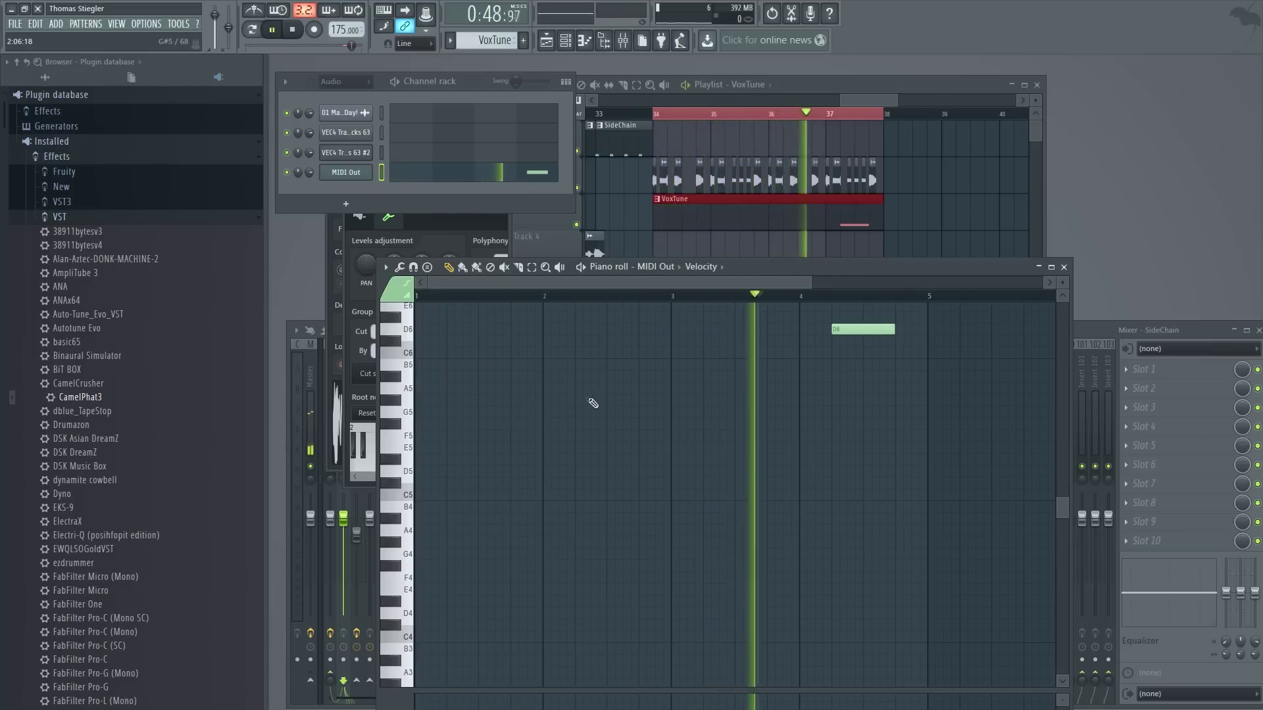
Step: Add an F6 note on beat 4 of bar 4 right after the D6 note and shorten it to one beat
{"action": "key", "text": "space"}
{"action": "key", "text": "space"}
{"action": "scroll", "coordinate": [882, 354], "scroll_direction": "up", "scroll_amount": 3}
{"action": "left_click", "coordinate": [899, 365]}
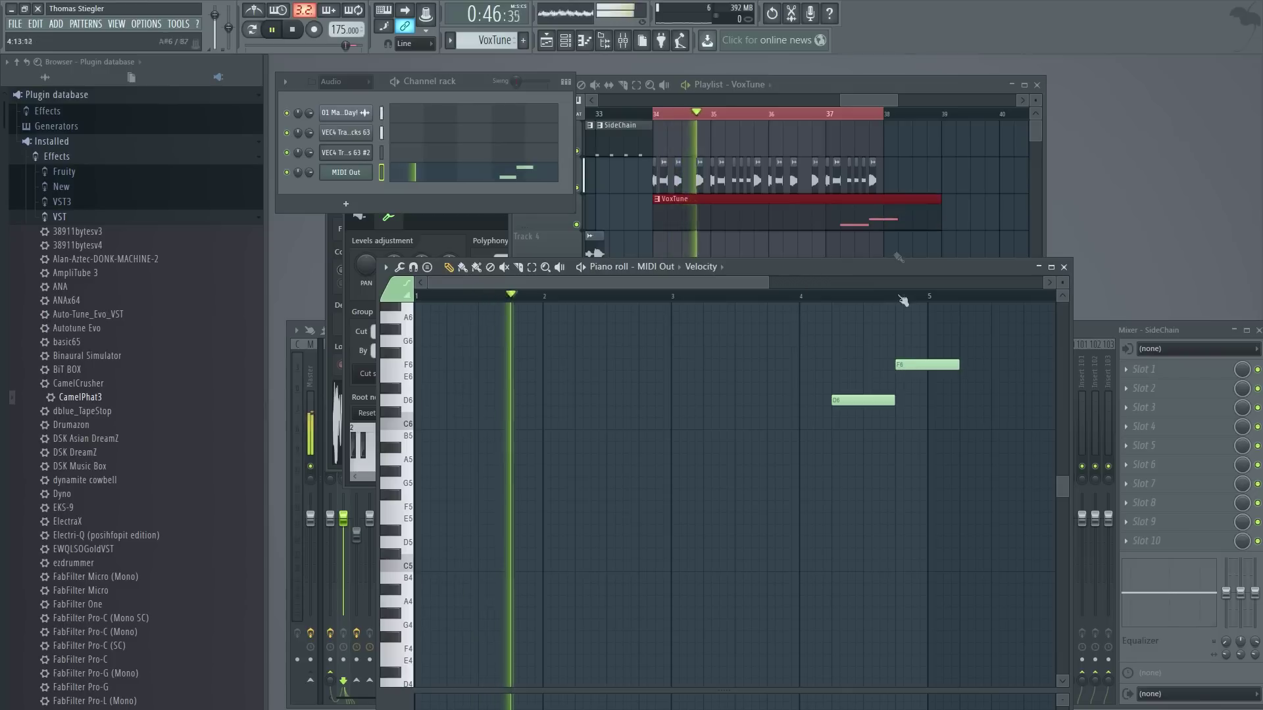
{"action": "left_click_drag", "start_coordinate": [957, 365], "coordinate": [927, 365]}
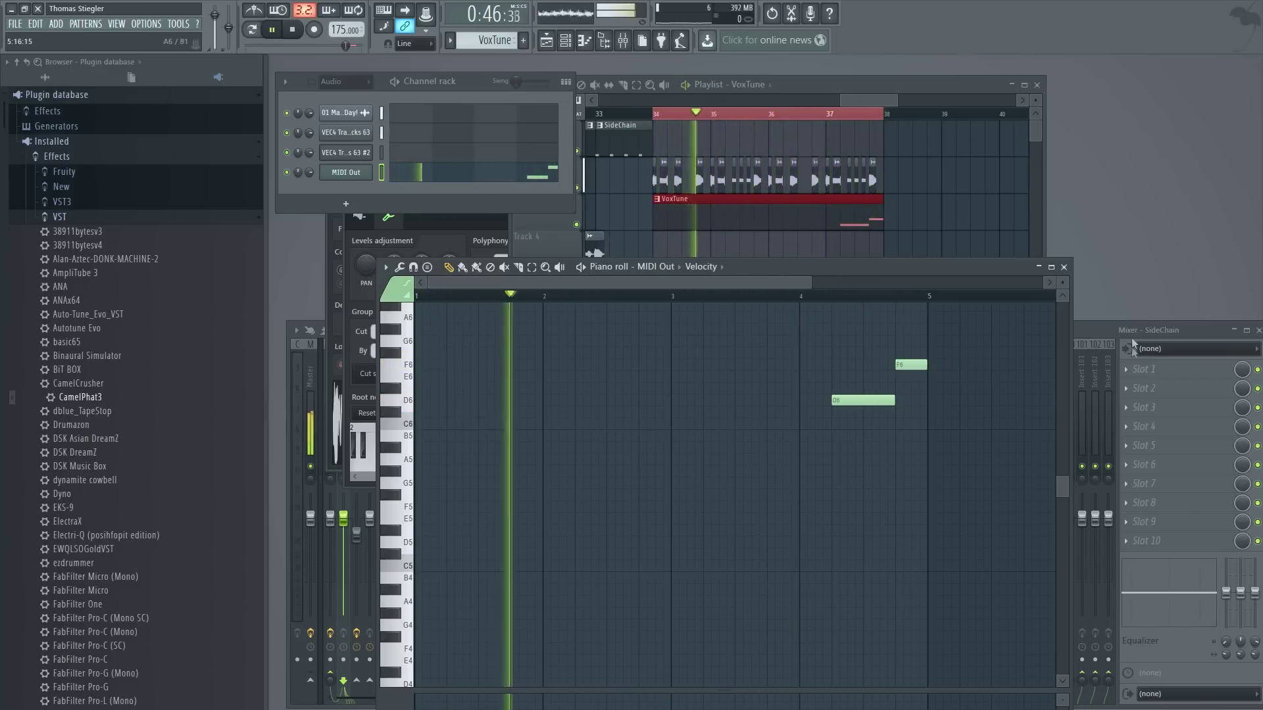
{"action": "left_click", "coordinate": [1145, 369]}
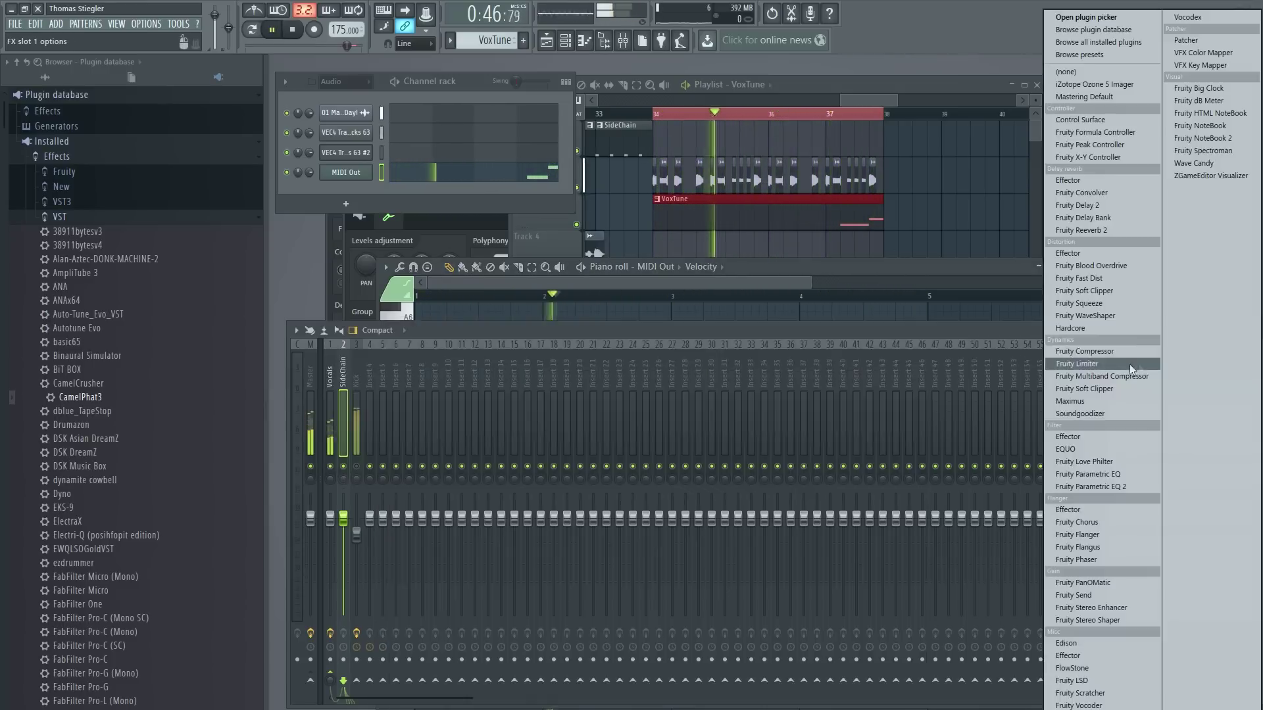
{"action": "left_click", "coordinate": [1095, 205]}
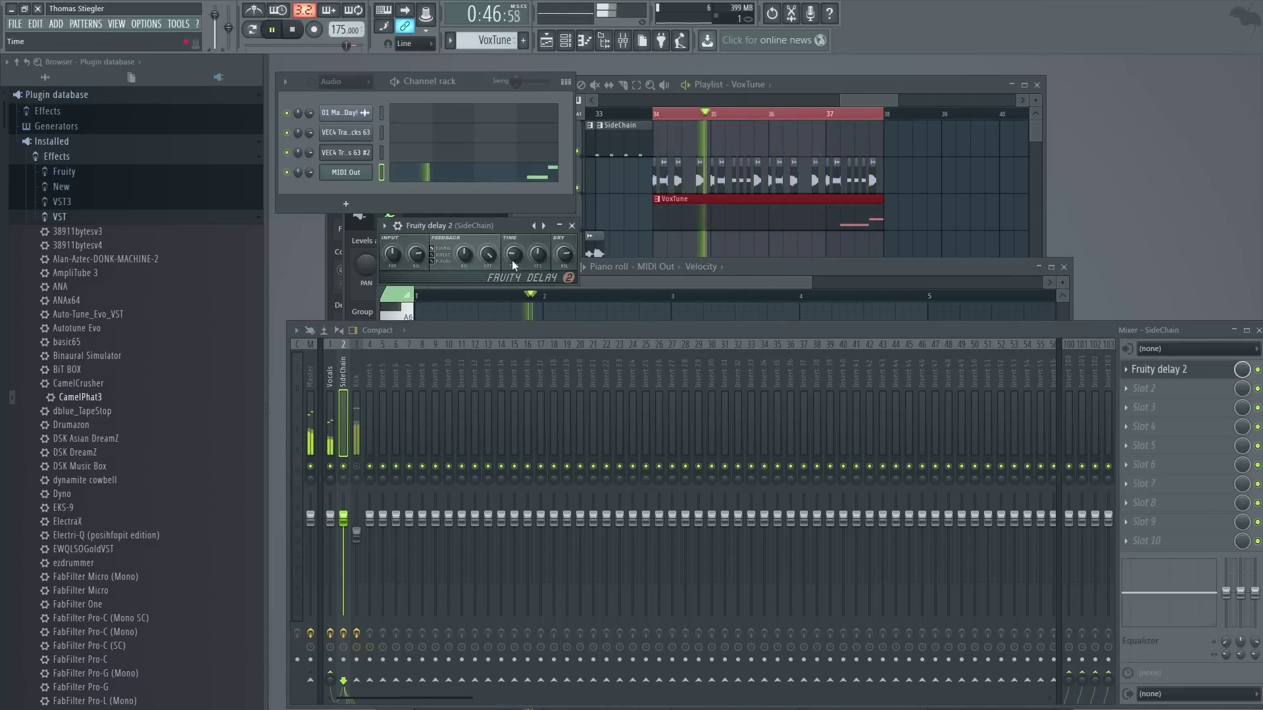
{"action": "right_click", "coordinate": [1135, 372]}
{"action": "mouse_move", "coordinate": [1136, 388]}
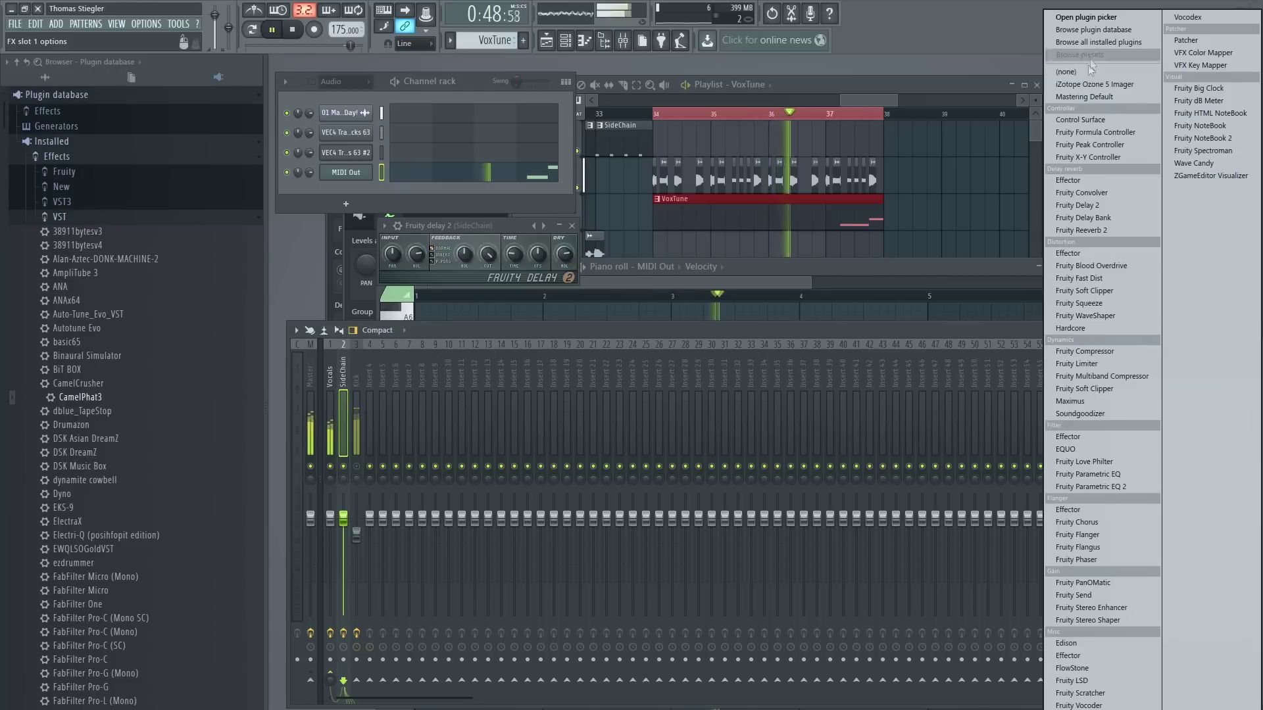
{"action": "left_click", "coordinate": [1092, 72]}
Step: Load Fruity Delay 2 into the fourth effect slot of the Vocals mixer track
{"action": "left_click", "coordinate": [331, 376]}
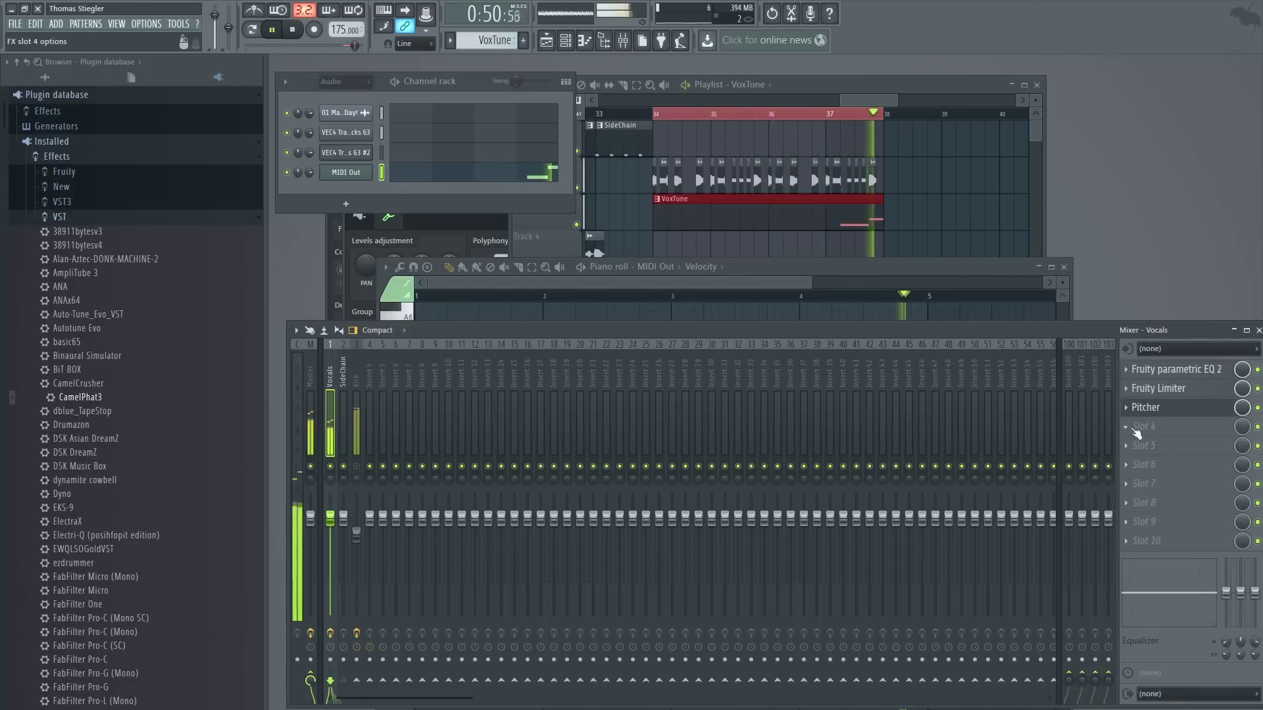
{"action": "left_click", "coordinate": [1137, 433]}
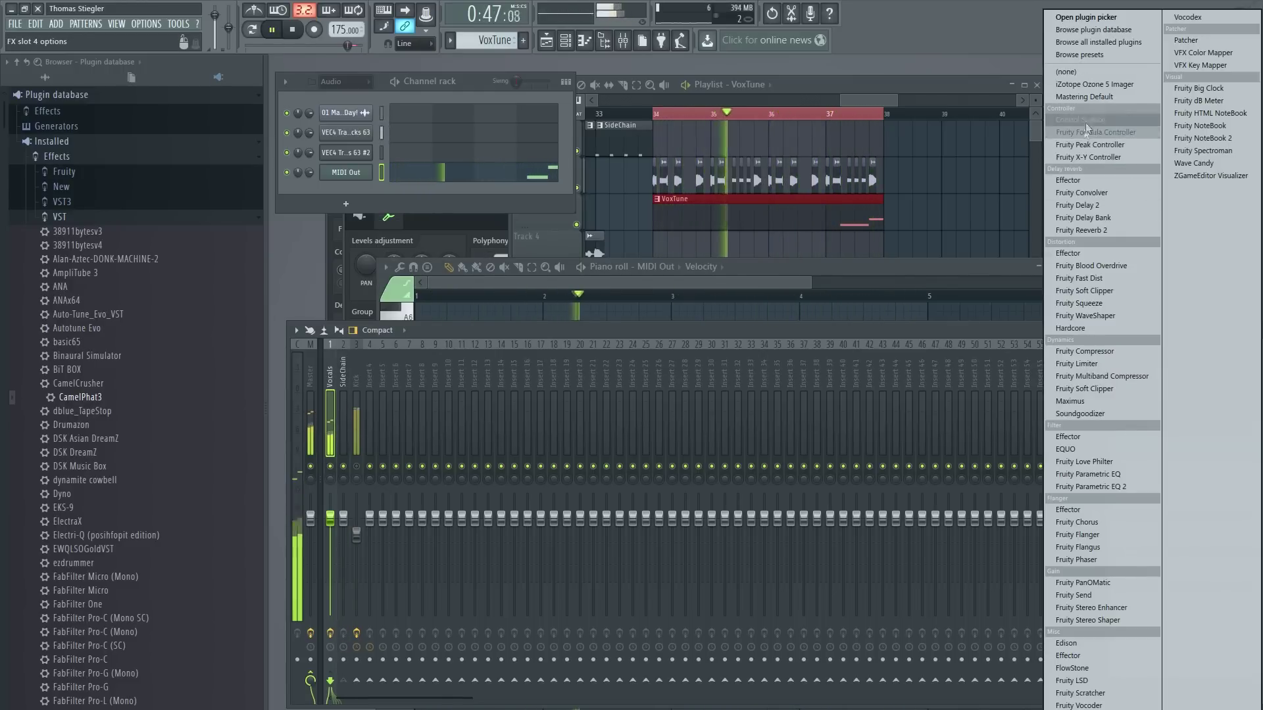
{"action": "left_click", "coordinate": [1077, 205]}
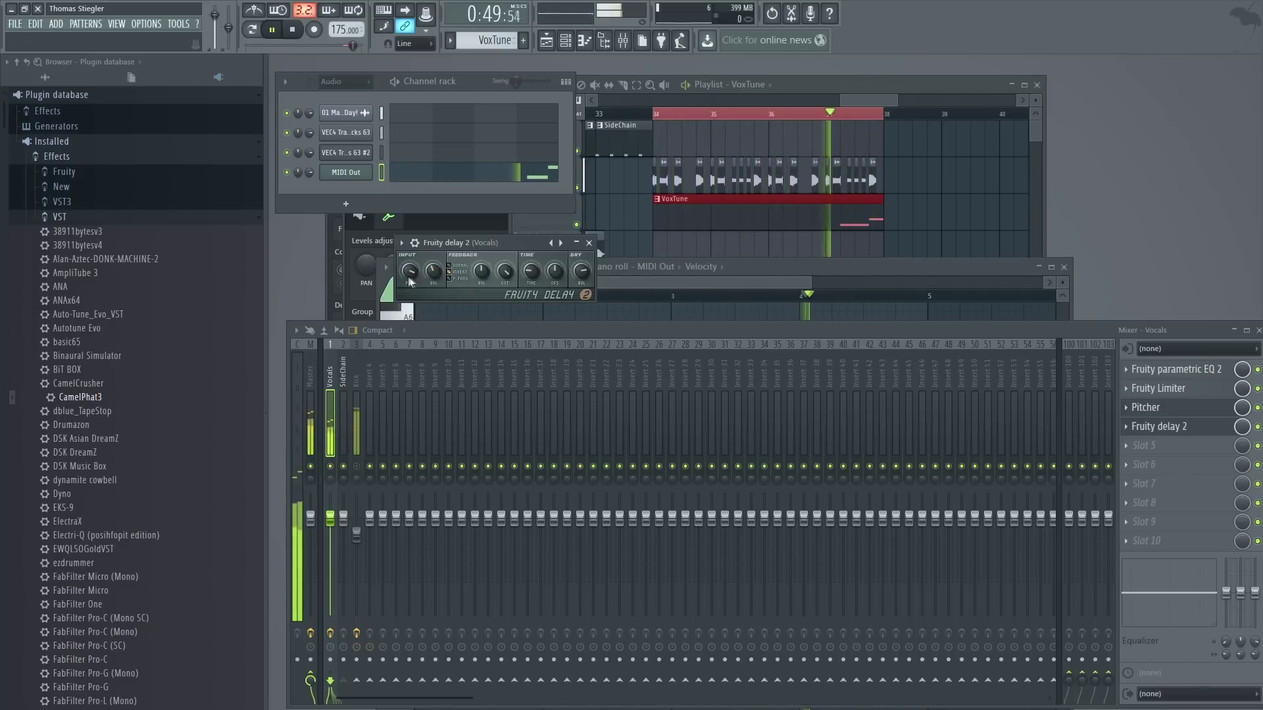
Step: Load Gross Beat on the Vocals mixer track and move it above Fruity Delay 2
{"action": "left_click", "coordinate": [1130, 452]}
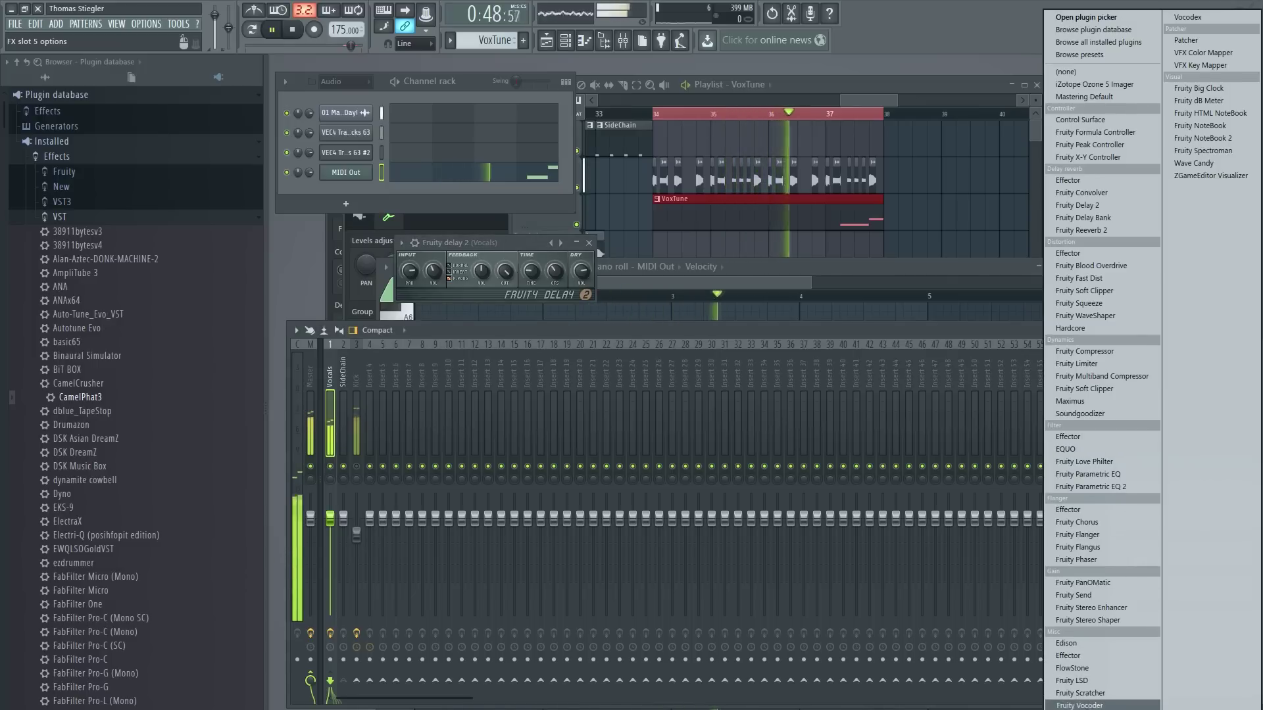
{"action": "left_click", "coordinate": [1111, 681]}
{"action": "scroll", "coordinate": [1164, 447], "scroll_direction": "up", "scroll_amount": 1}
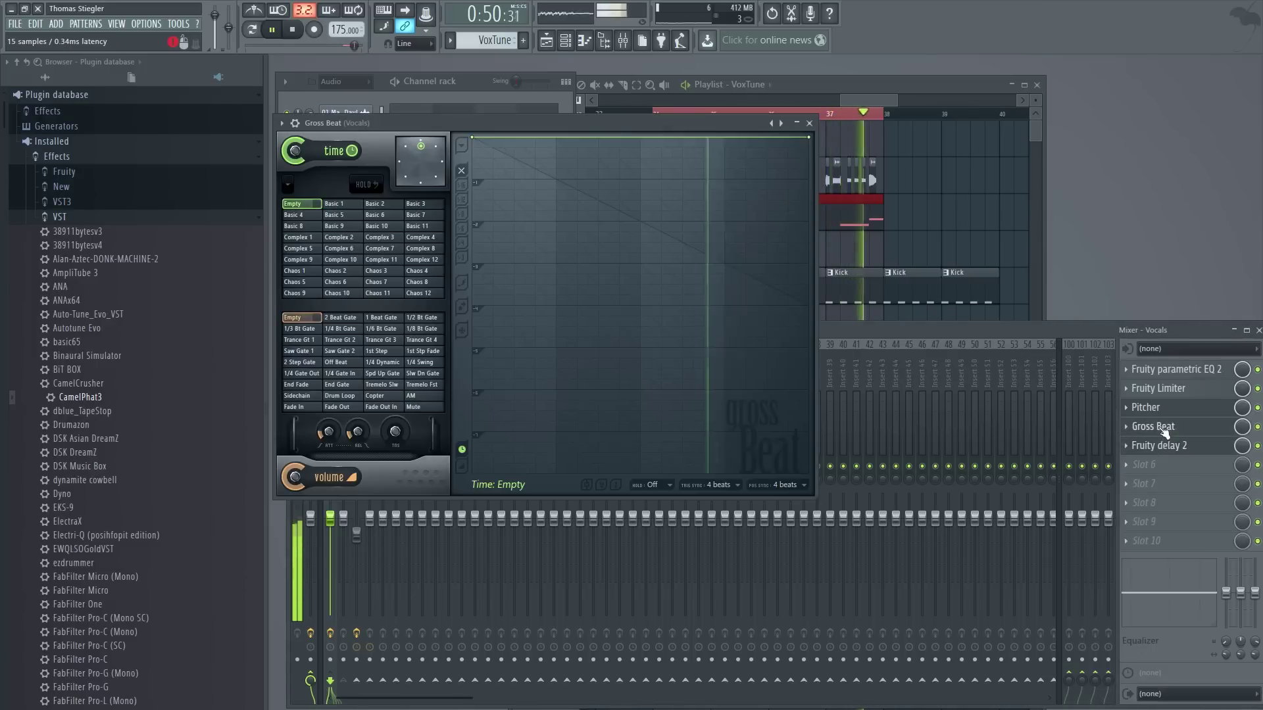
Step: Try Gross Beat's Chaos time presets on the looping vocals, then choose the Basic 9 preset
{"action": "left_click", "coordinate": [293, 281]}
{"action": "left_click", "coordinate": [336, 271]}
{"action": "left_click", "coordinate": [379, 282]}
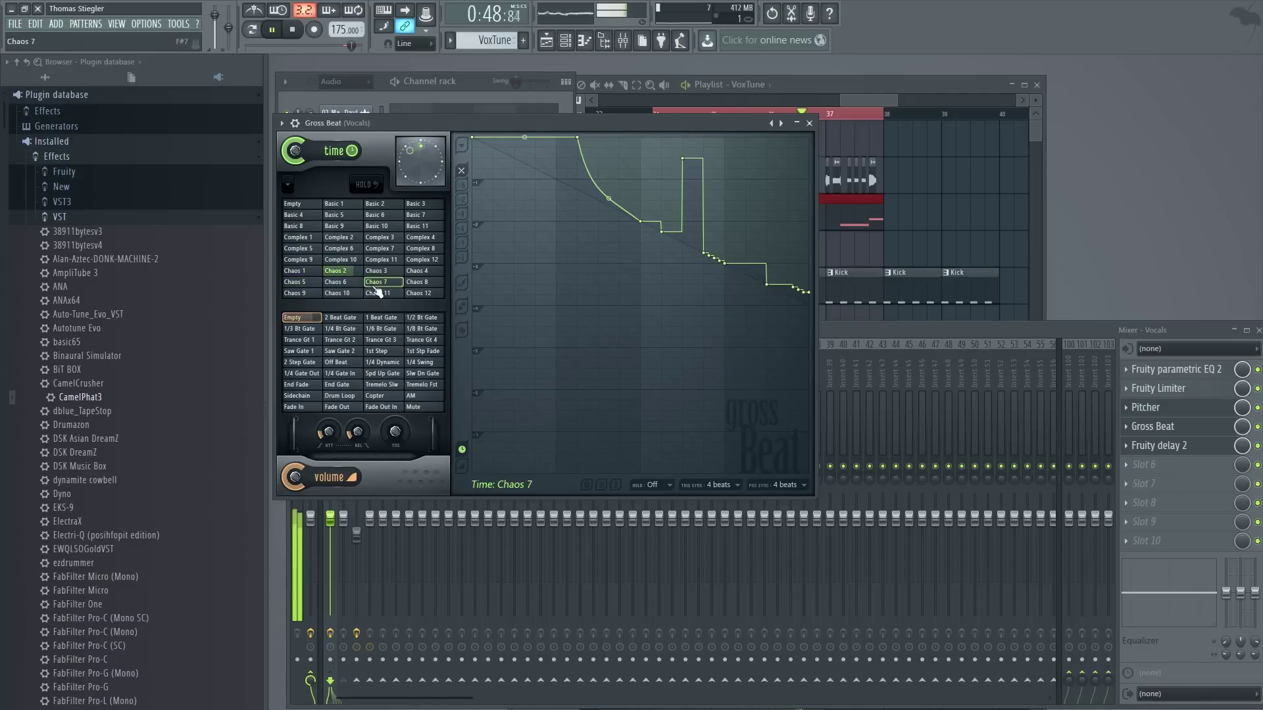
{"action": "left_click", "coordinate": [355, 283]}
{"action": "left_click", "coordinate": [341, 292]}
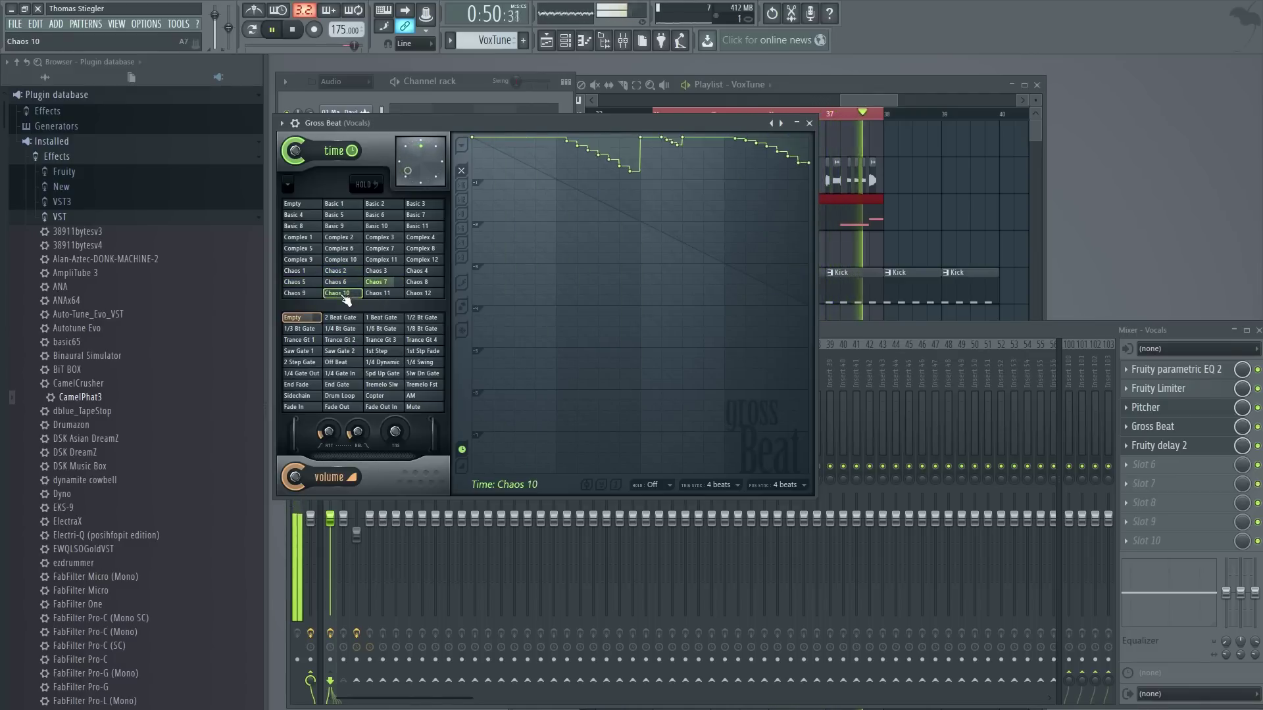
{"action": "left_click", "coordinate": [304, 293]}
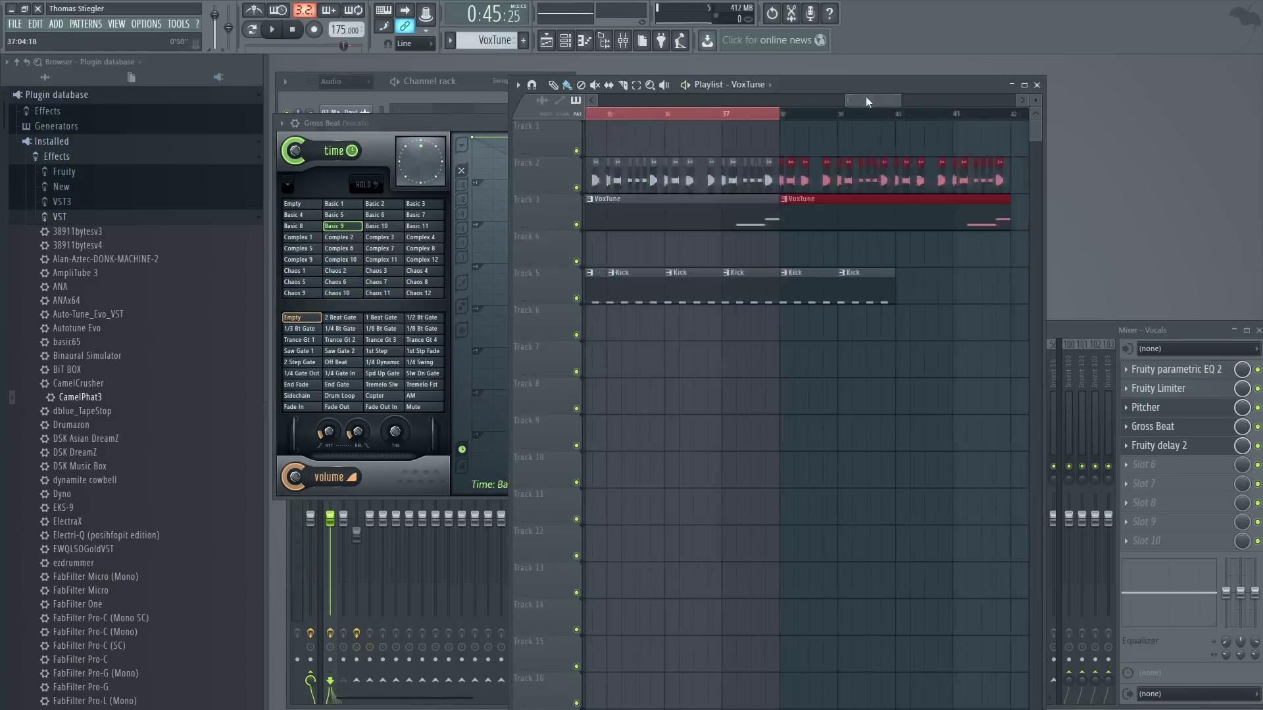
Step: Extend the playlist's loop selection to span bars 34 to 41
{"action": "left_click_drag", "start_coordinate": [867, 101], "coordinate": [869, 101]}
{"action": "left_click_drag", "start_coordinate": [1006, 117], "coordinate": [656, 152]}
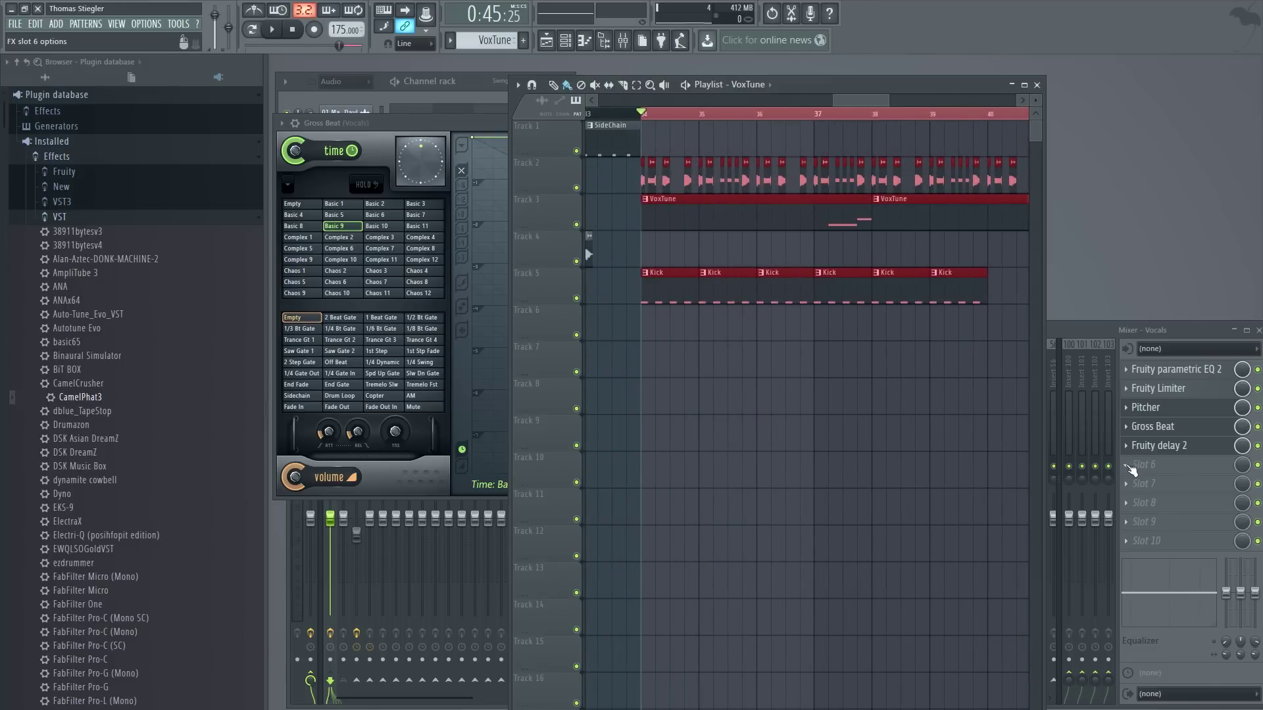
Step: Automate Gross Beat's mix level with a clip on Track 1 that brings the effect in at bar 40, and play it back
{"action": "right_click", "coordinate": [1240, 427]}
{"action": "left_click", "coordinate": [1199, 513]}
{"action": "left_click_drag", "start_coordinate": [855, 101], "coordinate": [887, 103]}
{"action": "right_click", "coordinate": [847, 138]}
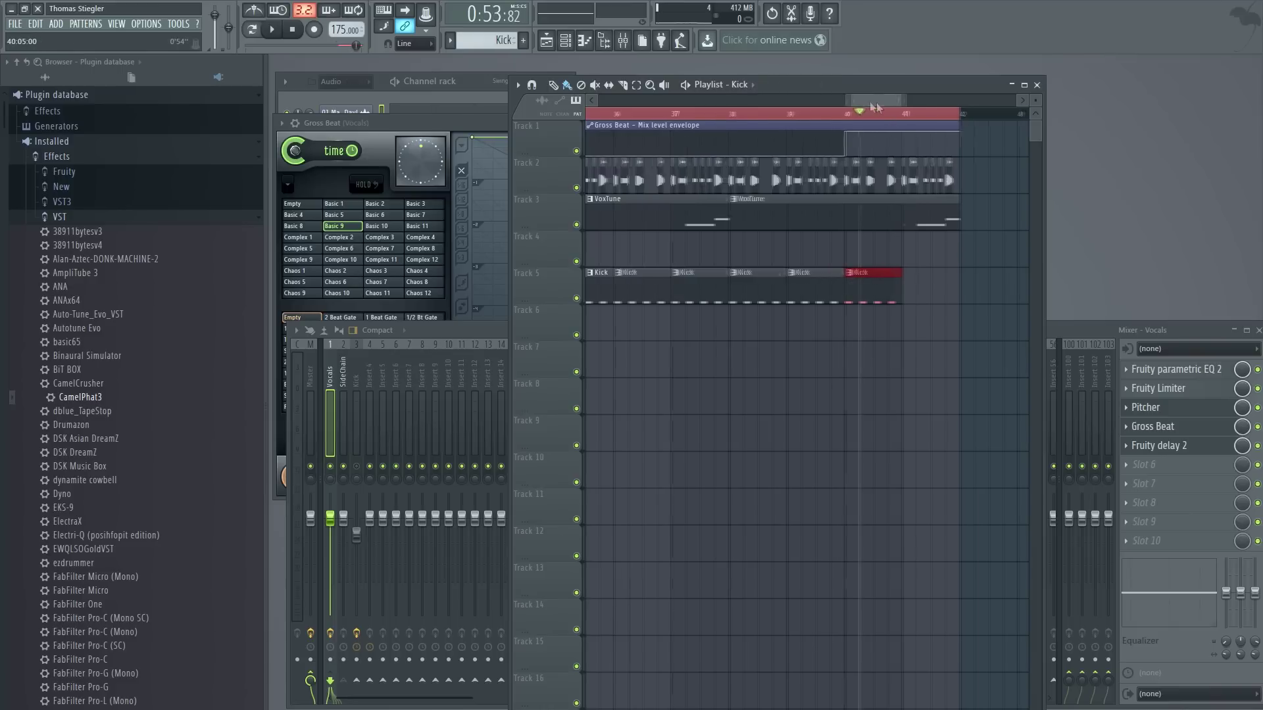
{"action": "mouse_move", "coordinate": [867, 102]}
{"action": "left_mouse_down"}
{"action": "mouse_move", "coordinate": [834, 104]}
{"action": "mouse_move", "coordinate": [865, 98]}
{"action": "left_mouse_up"}
{"action": "key", "text": "space"}
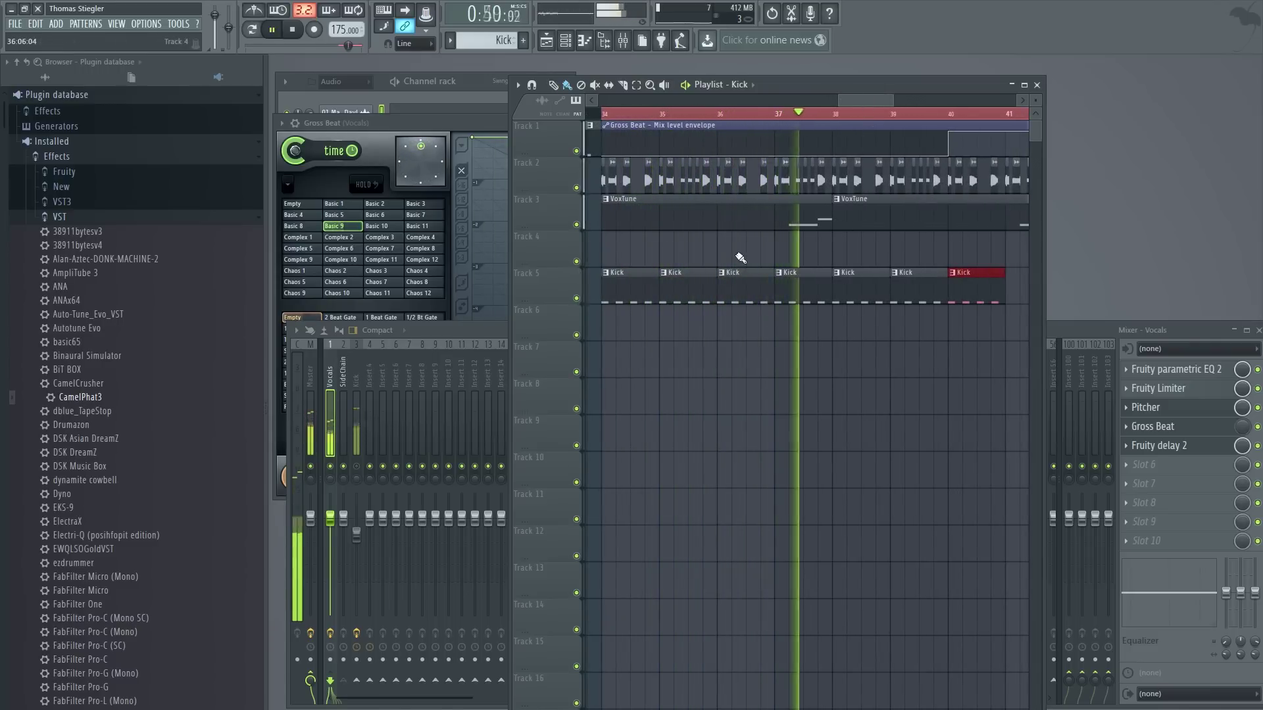
{"action": "left_click_drag", "start_coordinate": [850, 104], "coordinate": [866, 93]}
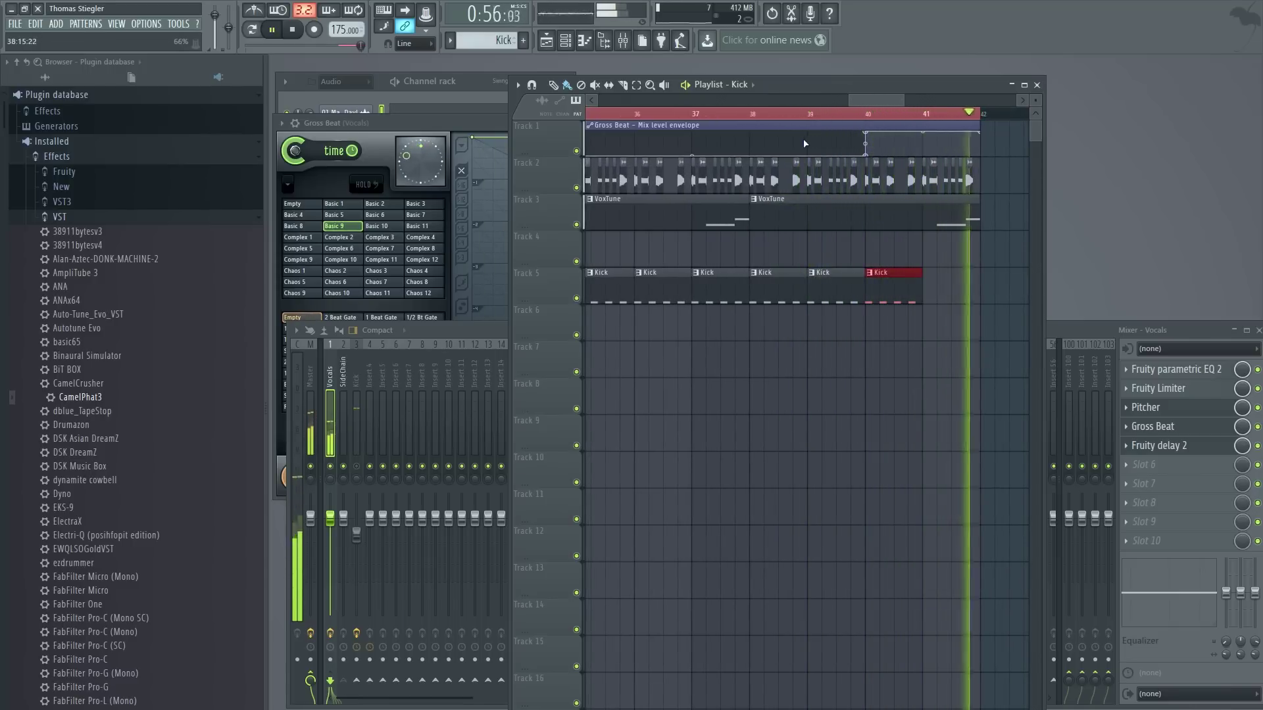
{"action": "left_click_drag", "start_coordinate": [868, 100], "coordinate": [850, 96]}
Step: Try Gross Beat's Chaos and Complex time presets on the looping vocals and choose Complex 9
{"action": "left_click", "coordinate": [461, 94]}
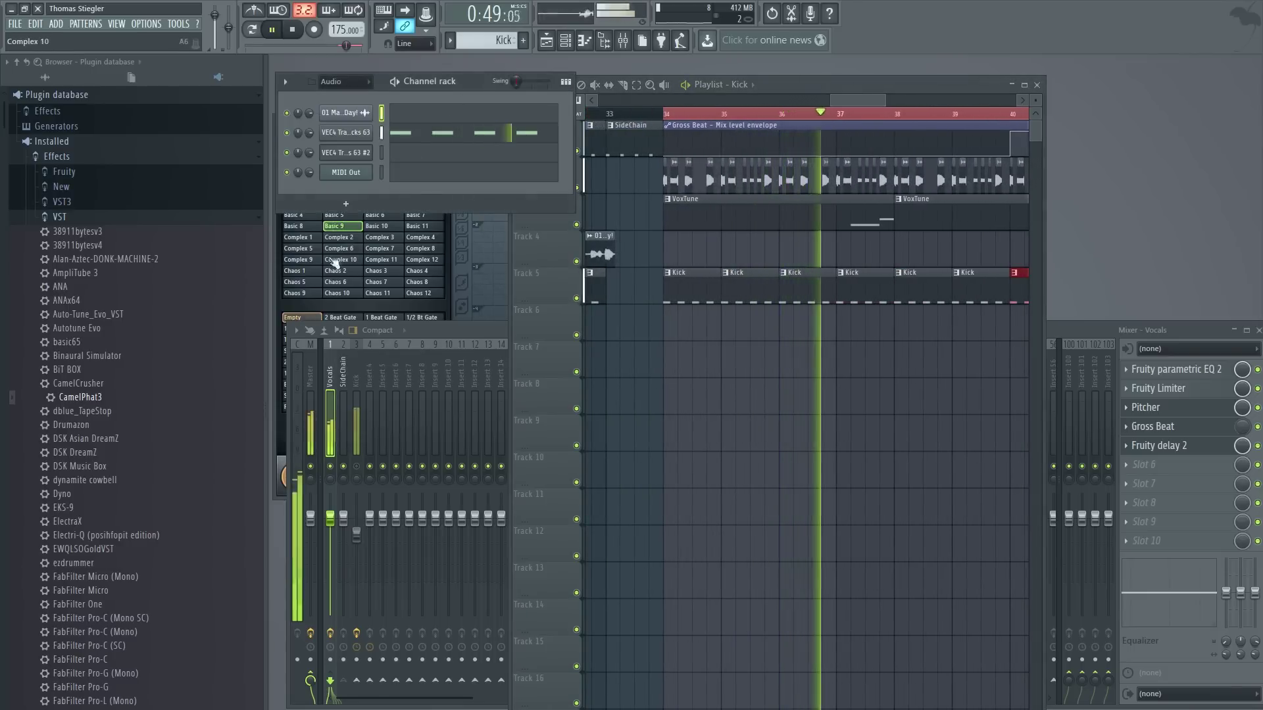
{"action": "left_click", "coordinate": [334, 271]}
{"action": "left_click", "coordinate": [309, 284]}
{"action": "left_click", "coordinate": [334, 282]}
{"action": "left_click", "coordinate": [334, 294]}
{"action": "left_click", "coordinate": [339, 248]}
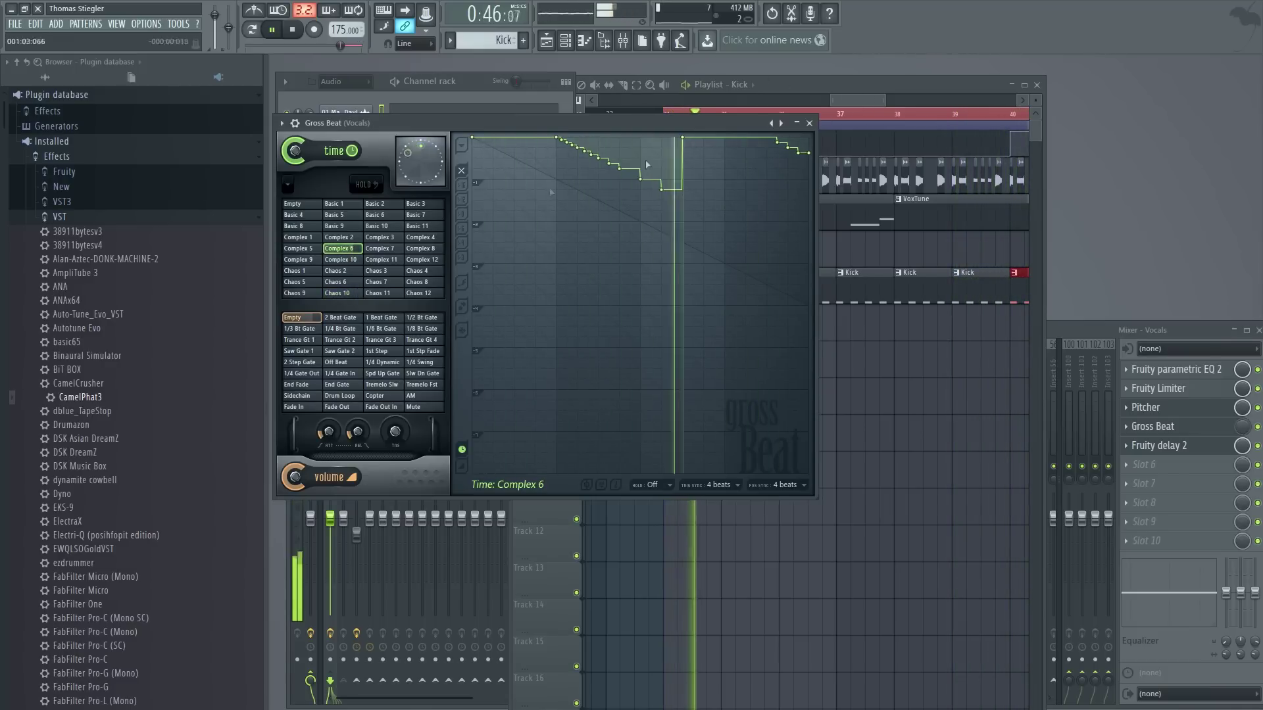
{"action": "left_click_drag", "start_coordinate": [871, 100], "coordinate": [882, 102]}
{"action": "left_click", "coordinate": [908, 114]}
{"action": "left_click", "coordinate": [455, 120]}
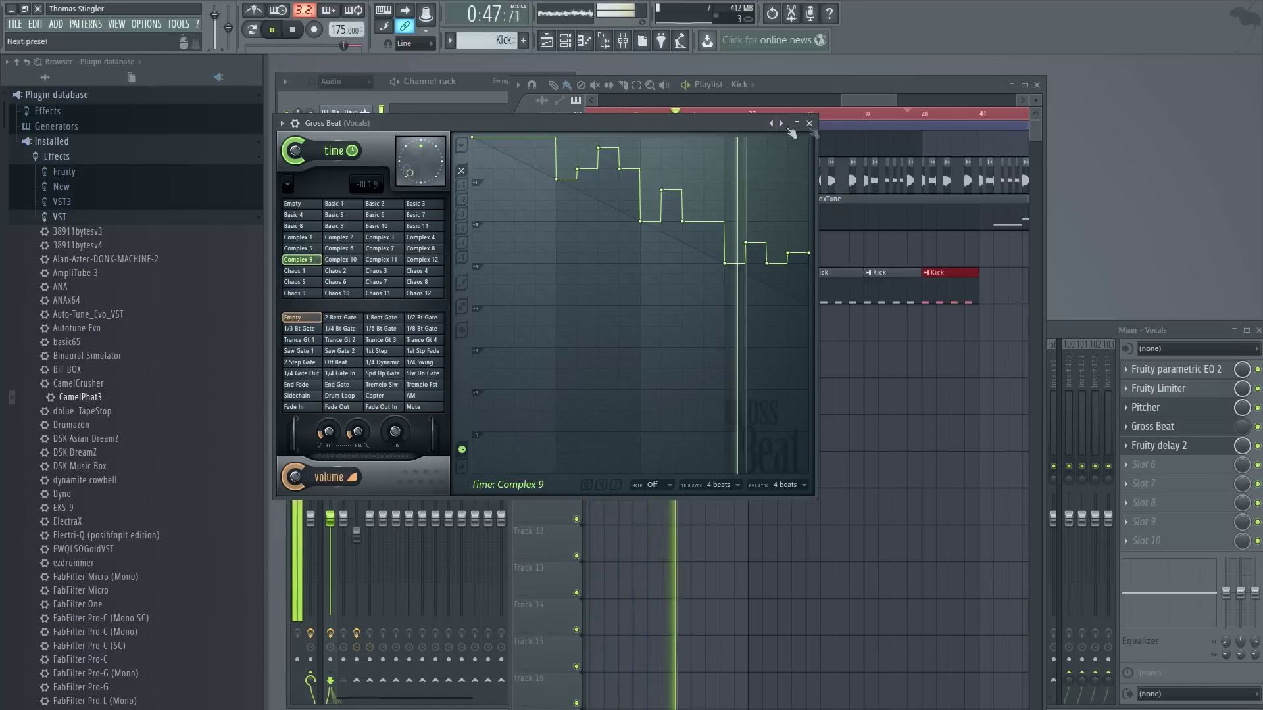
Step: Paint SideChain pattern clips on Track 4 from bar 34 through bar 41 and remove the extra clips outside that range
{"action": "left_click", "coordinate": [1109, 327]}
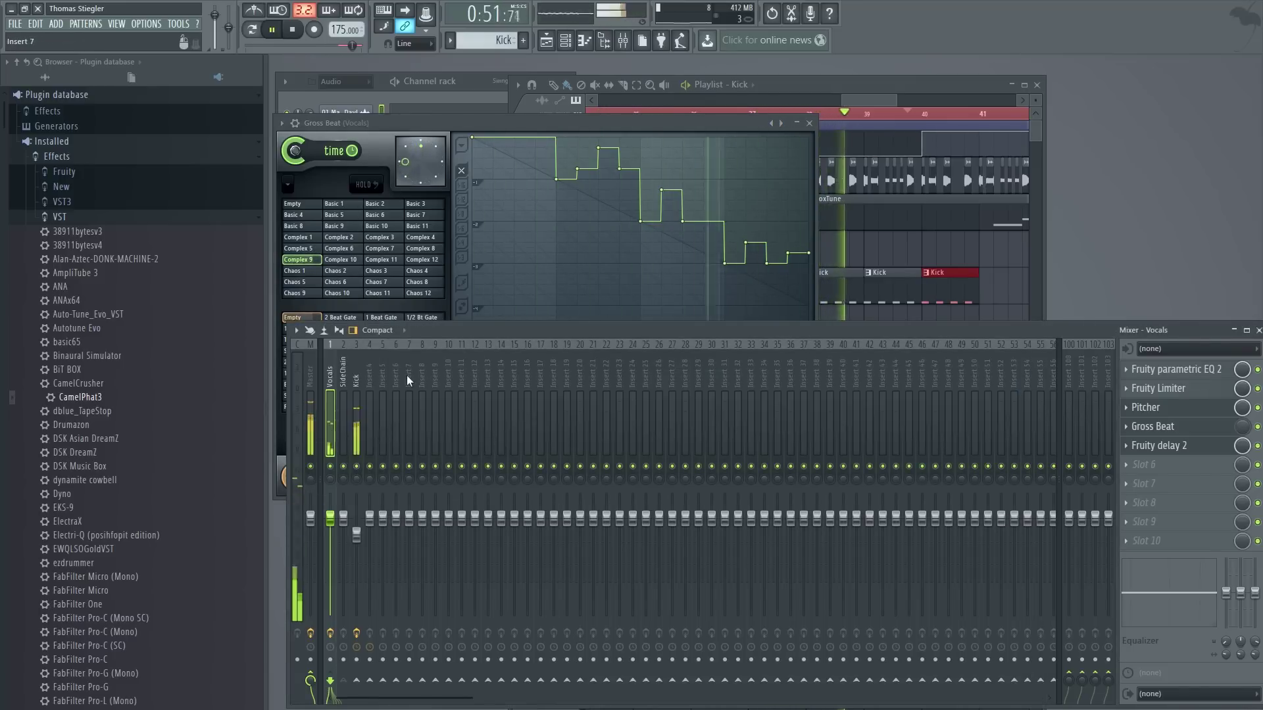
{"action": "left_click", "coordinate": [845, 102]}
{"action": "left_click_drag", "start_coordinate": [845, 102], "coordinate": [839, 107]}
{"action": "left_click", "coordinate": [716, 141]}
{"action": "mouse_move", "coordinate": [740, 249]}
{"action": "left_mouse_down"}
{"action": "mouse_move", "coordinate": [1201, 243]}
{"action": "mouse_move", "coordinate": [914, 256]}
{"action": "left_mouse_up"}
{"action": "right_click", "coordinate": [953, 256]}
{"action": "right_click", "coordinate": [1004, 257]}
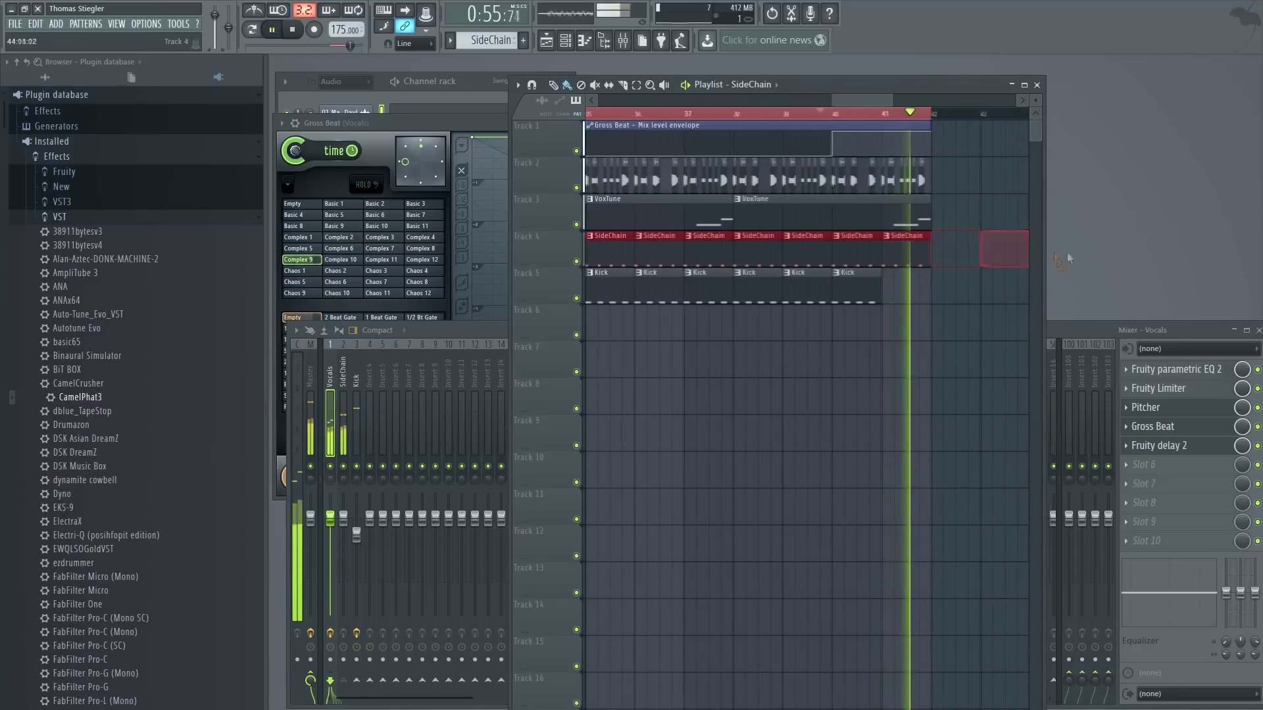
{"action": "left_click_drag", "start_coordinate": [859, 101], "coordinate": [960, 103]}
{"action": "right_click", "coordinate": [800, 250]}
{"action": "right_click", "coordinate": [849, 248]}
{"action": "left_click_drag", "start_coordinate": [960, 110], "coordinate": [911, 111]}
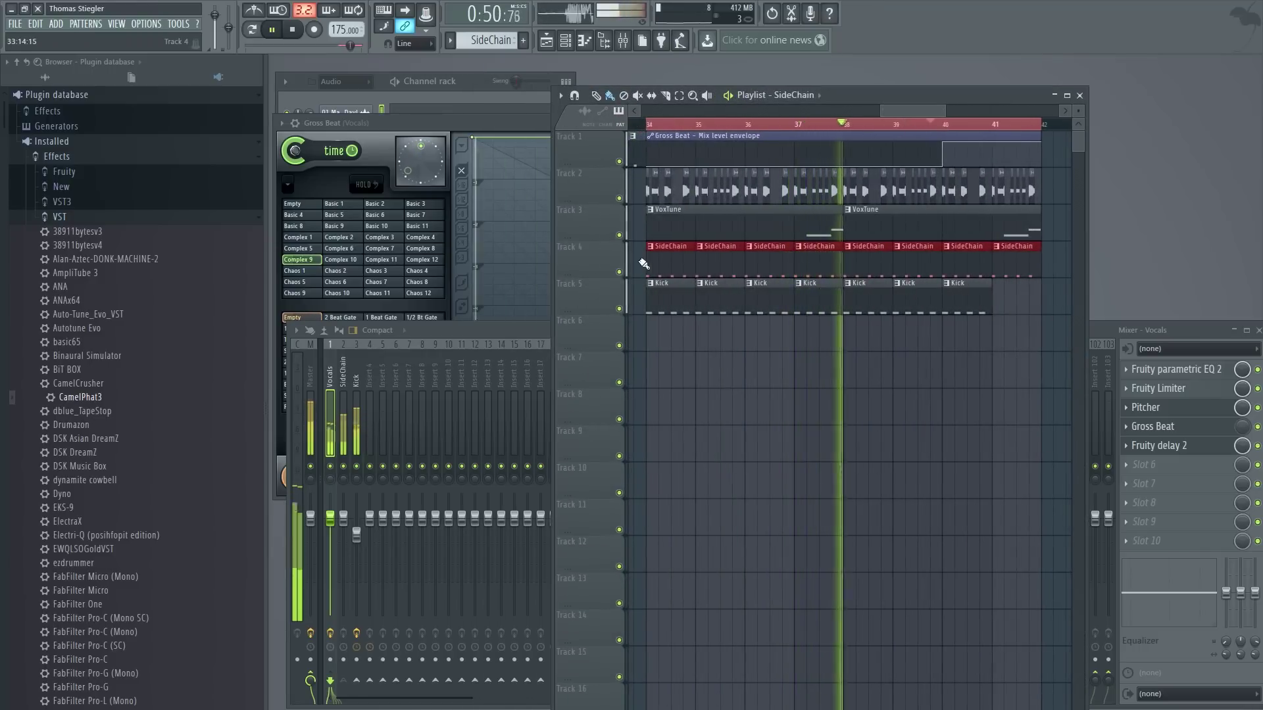
Step: Move the SideChain track to the top of the playlist and stop playback
{"action": "left_click_drag", "start_coordinate": [588, 265], "coordinate": [615, 136]}
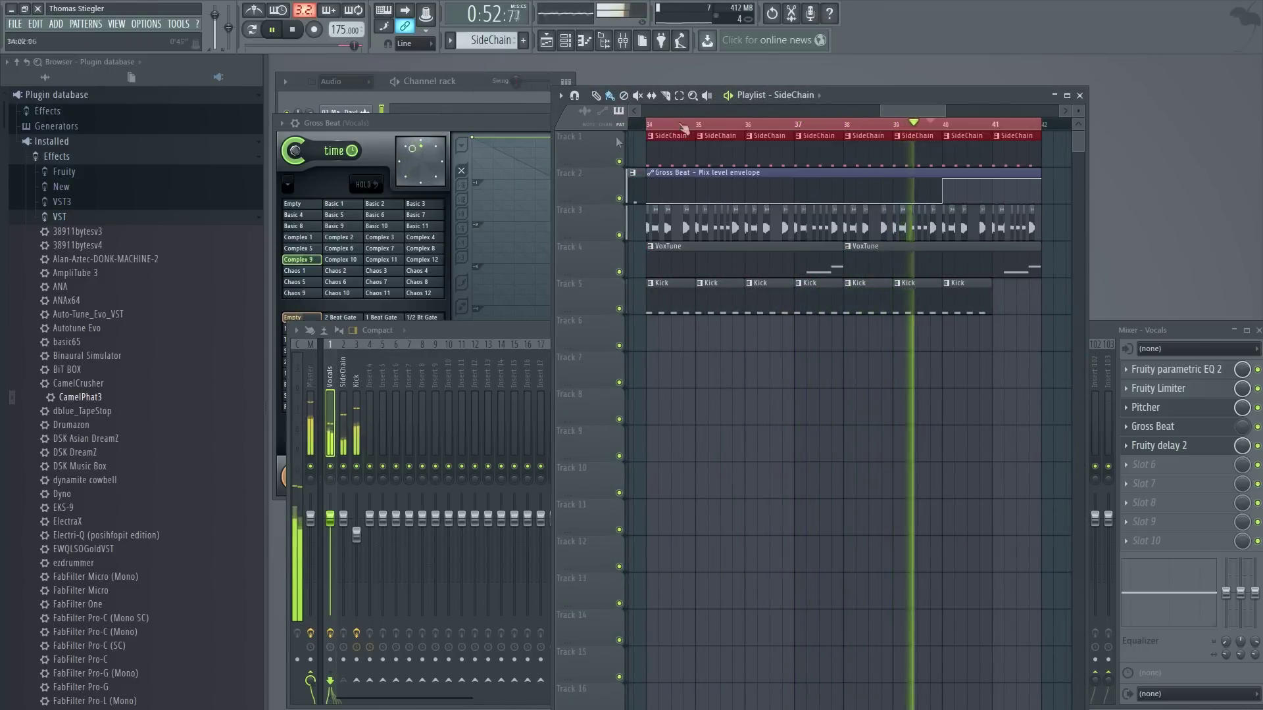
{"action": "mouse_move", "coordinate": [908, 111]}
{"action": "left_mouse_down"}
{"action": "mouse_move", "coordinate": [866, 112]}
{"action": "mouse_move", "coordinate": [905, 108]}
{"action": "left_mouse_up"}
{"action": "key", "text": "space"}
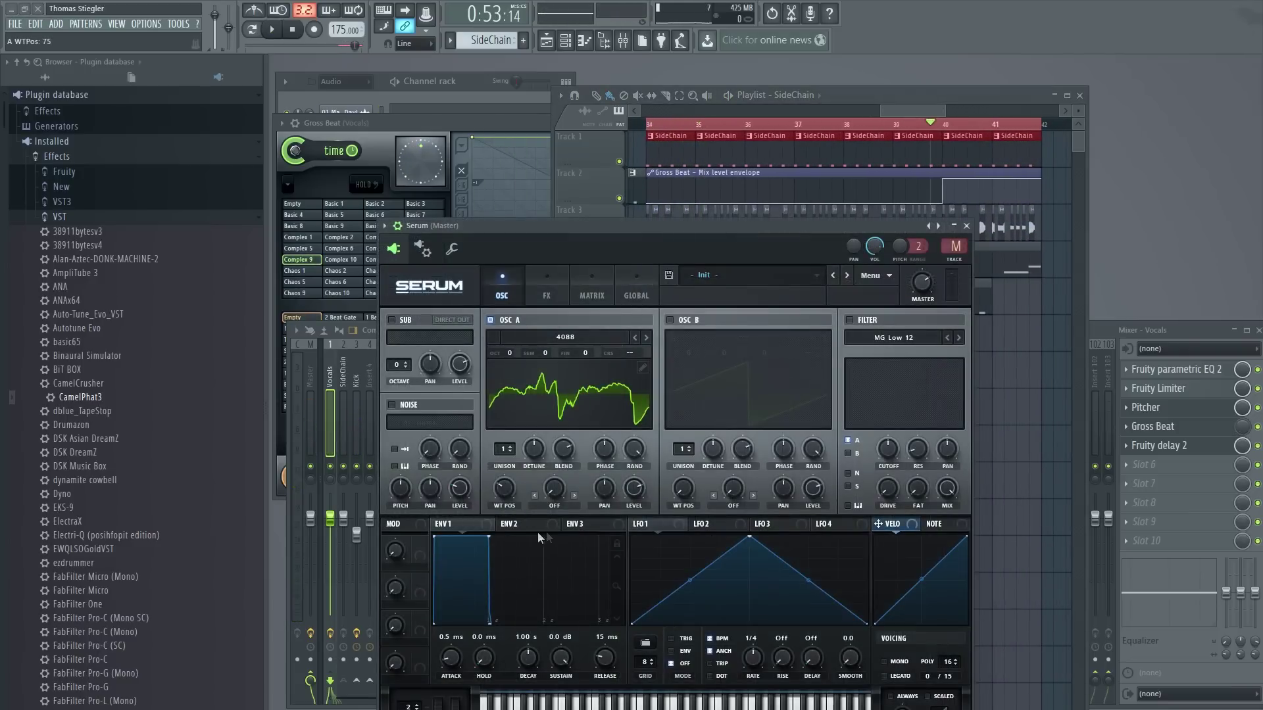
Step: Browse the VEC4 Crash folder of Vengeance Essential Club Sounds 4 and audition its crash samples
{"action": "left_click", "coordinate": [475, 77]}
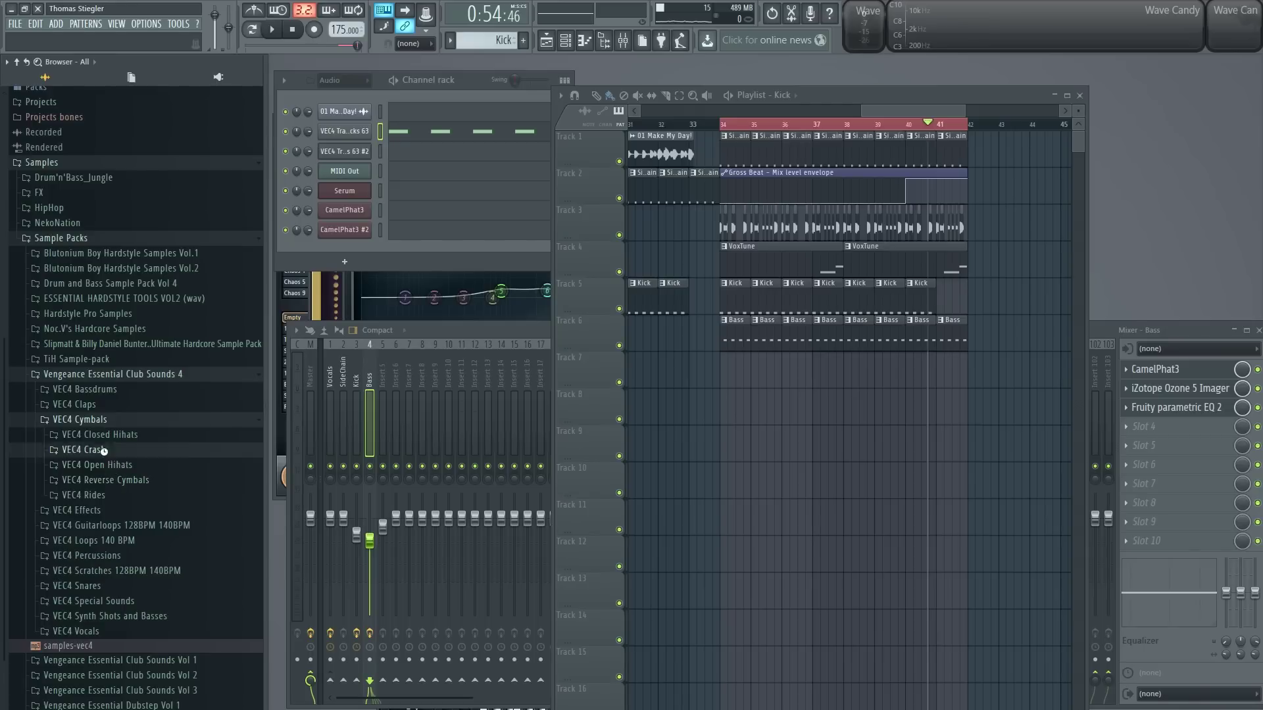
{"action": "scroll", "coordinate": [155, 549], "scroll_direction": "down", "scroll_amount": 2}
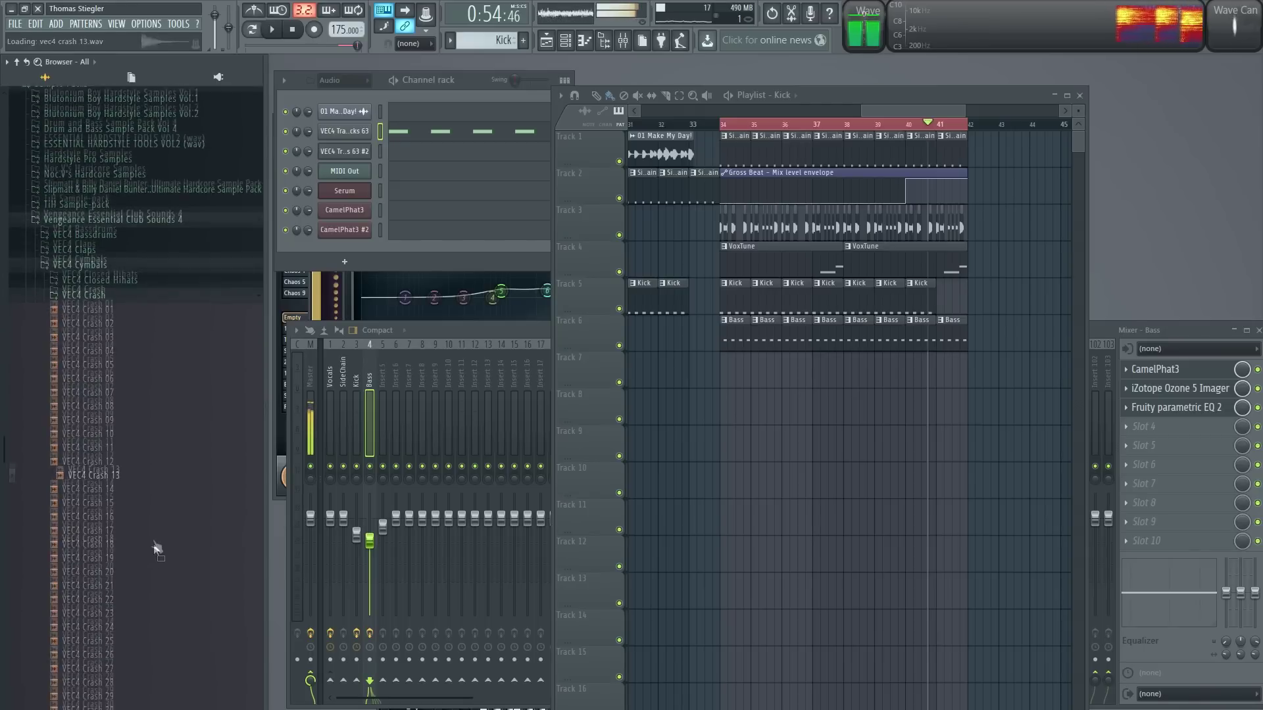
{"action": "left_click", "coordinate": [149, 516]}
{"action": "left_click", "coordinate": [131, 503]}
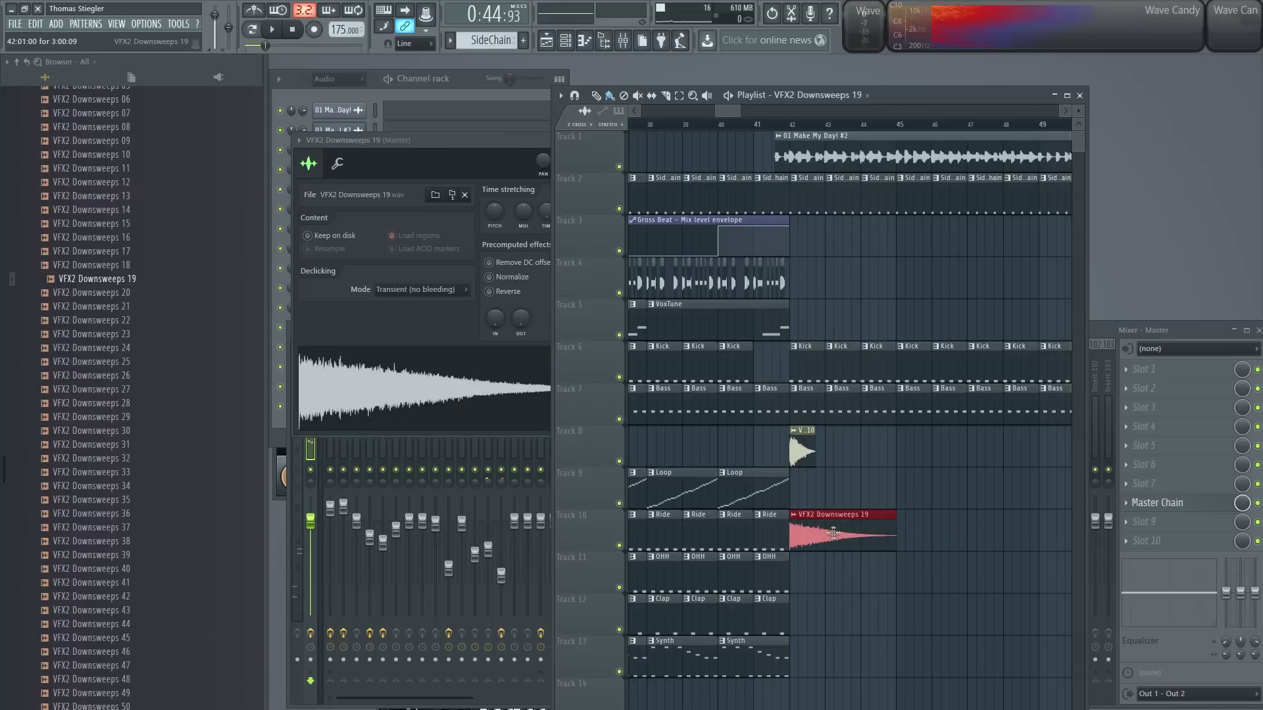
Step: Route the VFX2 Downsweeps 19 sample to mixer track 26 and name that track FX
{"action": "double_click", "coordinate": [834, 533]}
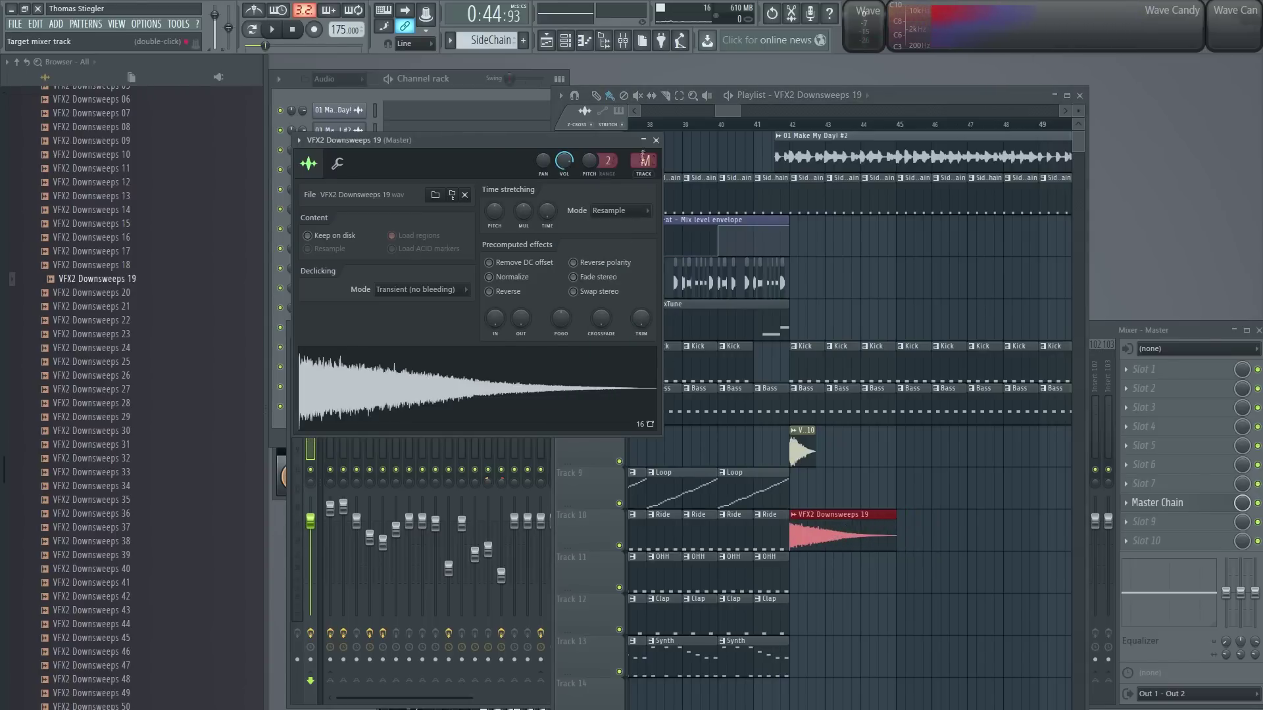
{"action": "left_click_drag", "start_coordinate": [643, 161], "coordinate": [644, 146]}
{"action": "type", "text": "FX"}
{"action": "key", "text": "Return"}
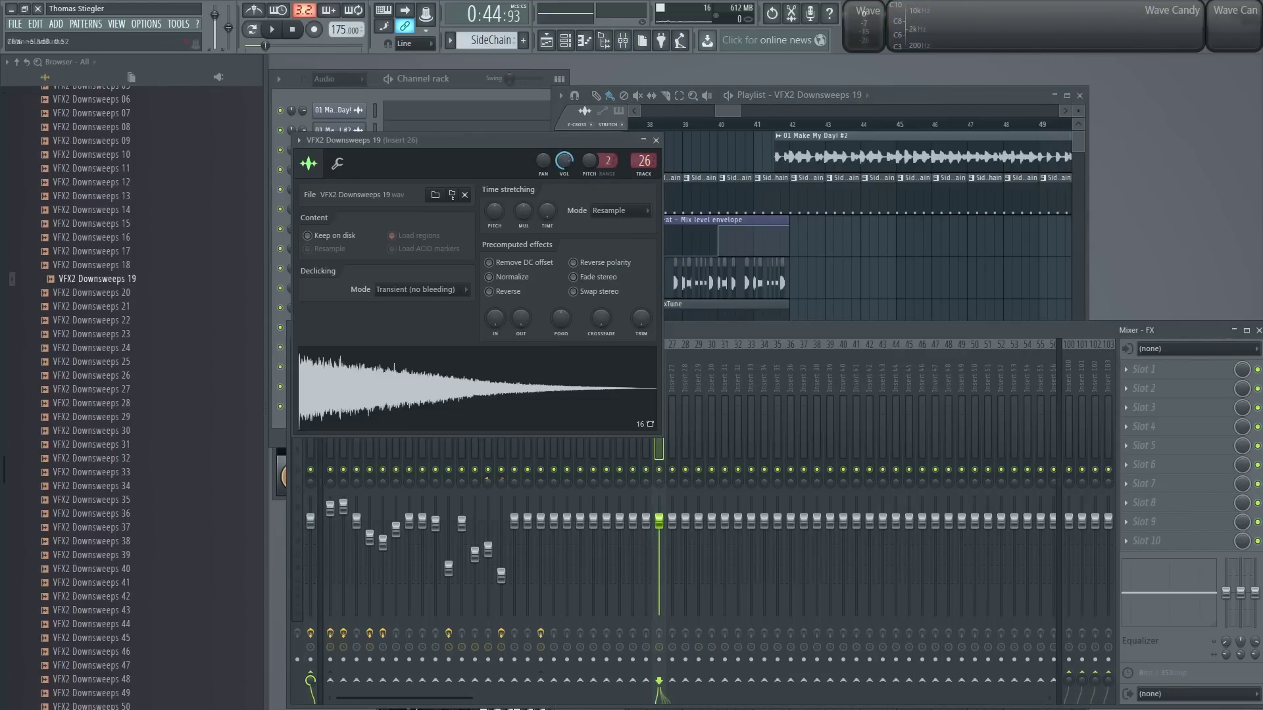
Step: Play the arrangement and add a short Kick clip at the very end of bar 41 on the Kick track
{"action": "left_click", "coordinate": [725, 128]}
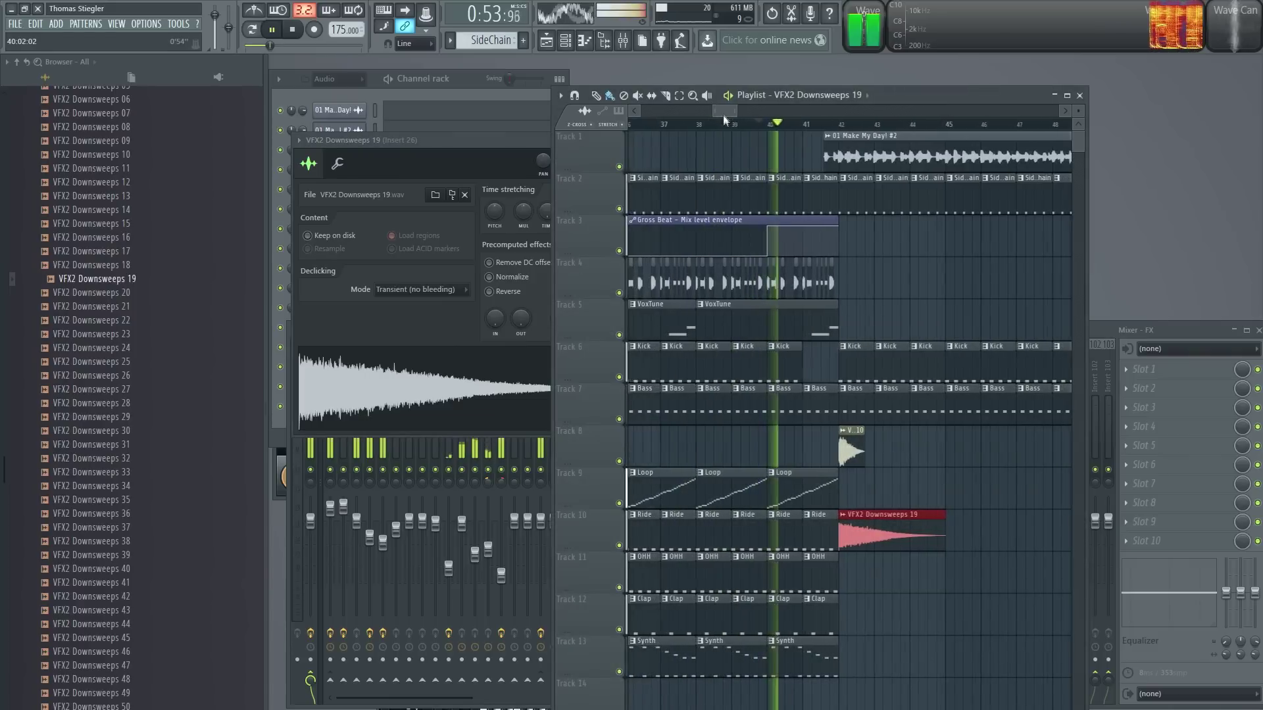
{"action": "left_click", "coordinate": [733, 129]}
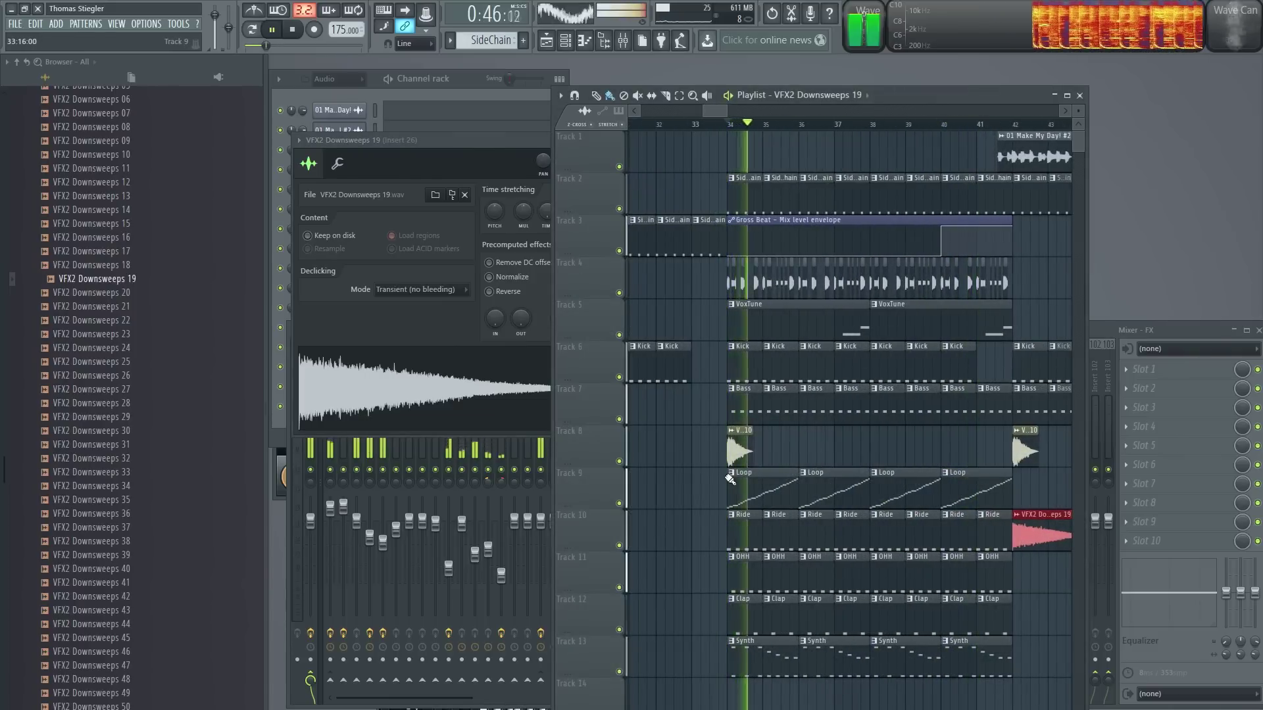
{"action": "left_click_drag", "start_coordinate": [713, 113], "coordinate": [728, 170]}
{"action": "left_click", "coordinate": [719, 373]}
{"action": "scroll", "coordinate": [763, 430], "scroll_direction": "up", "scroll_amount": 3}
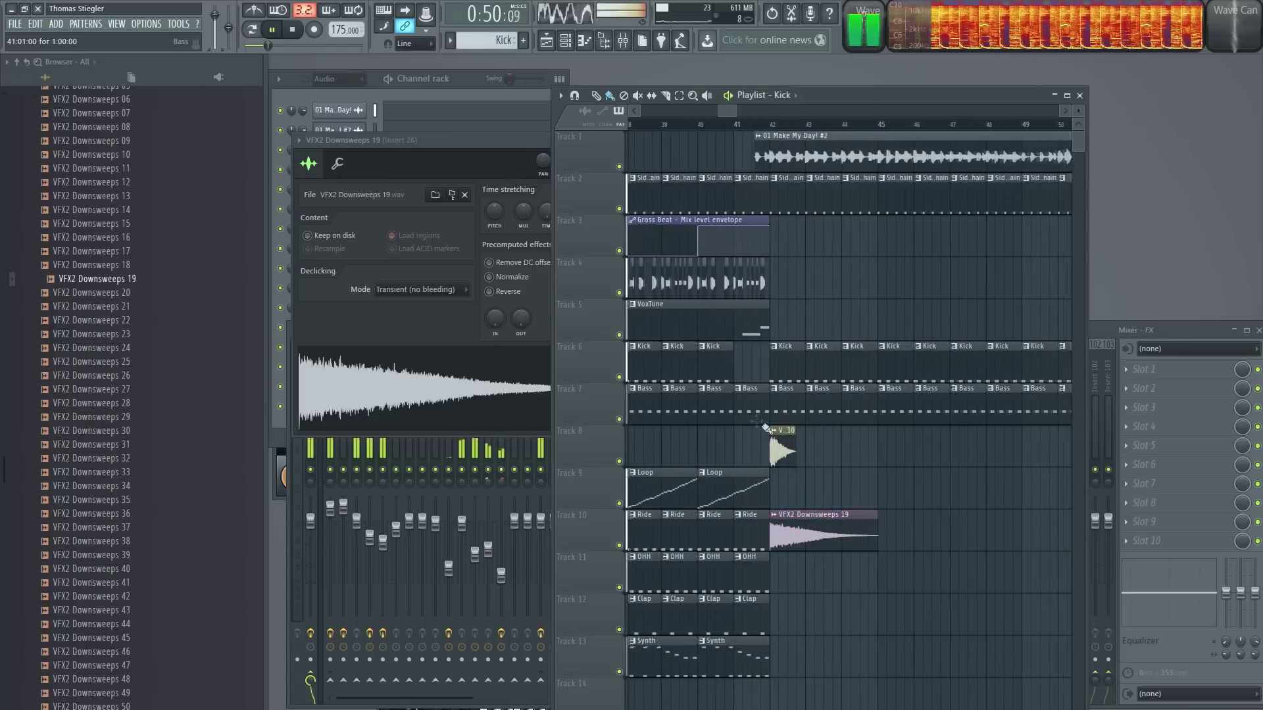
{"action": "left_click", "coordinate": [735, 459]}
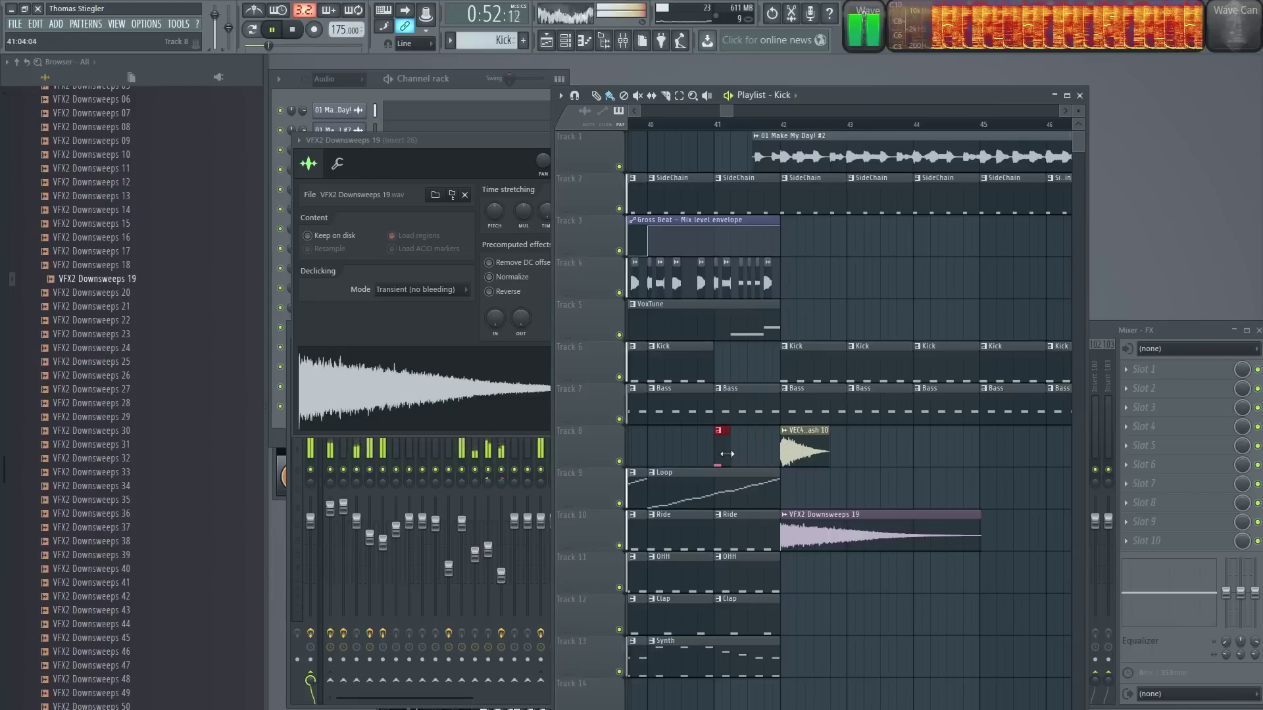
{"action": "left_click_drag", "start_coordinate": [776, 355], "coordinate": [769, 355]}
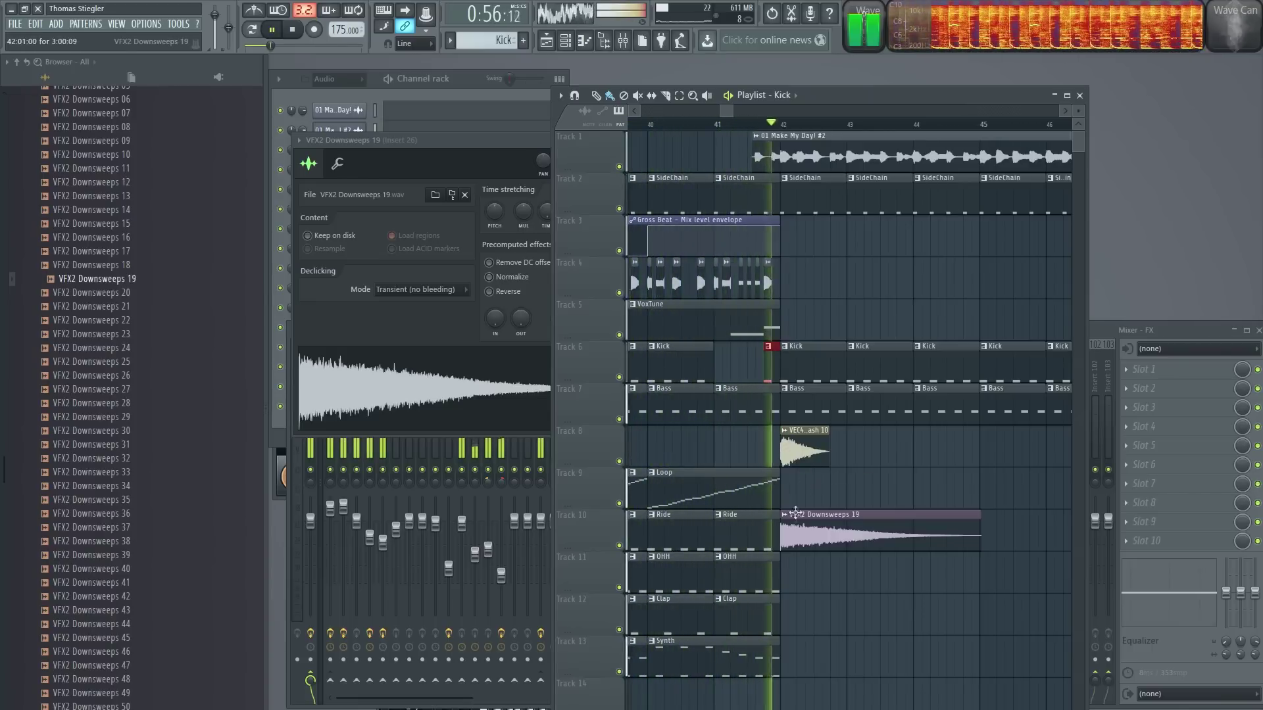
Step: Delete the Kick clip at bar 49 and place a copy of the VEC4 Crash 10 clip at bar 50 on Track 8
{"action": "scroll", "coordinate": [798, 563], "scroll_direction": "down", "scroll_amount": 4}
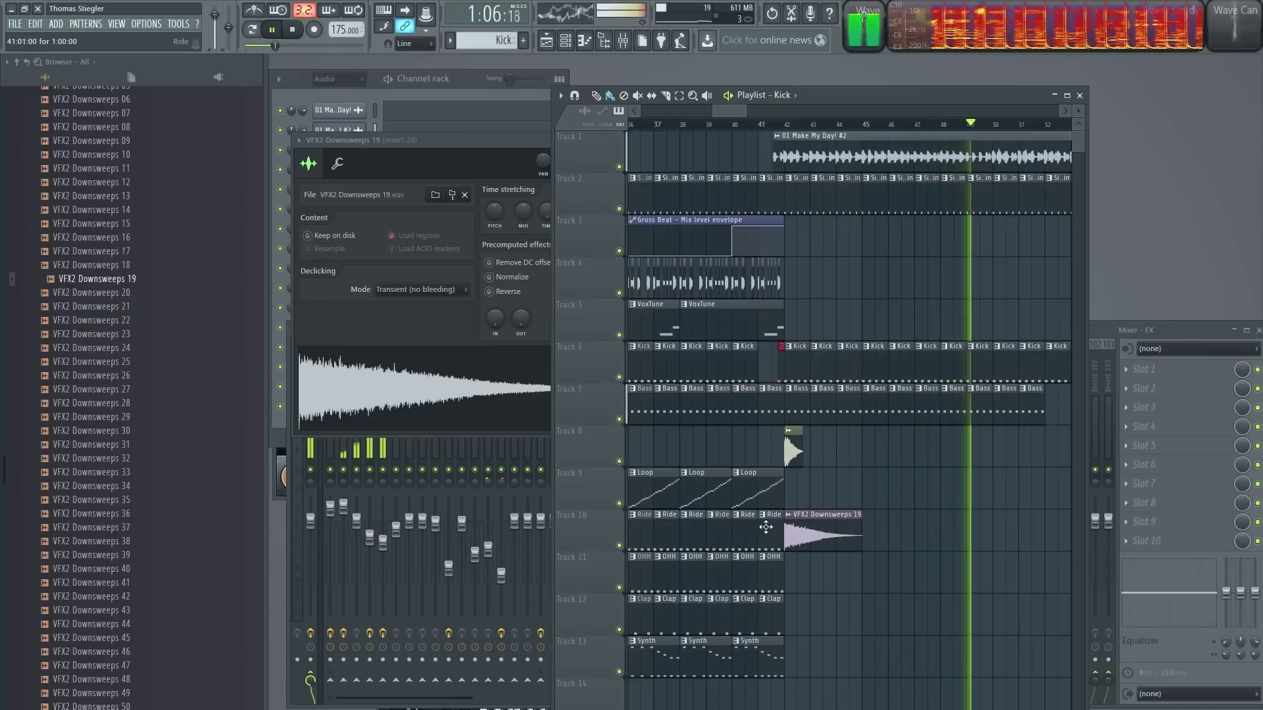
{"action": "right_click", "coordinate": [978, 368]}
{"action": "left_click", "coordinate": [793, 450]}
{"action": "left_click", "coordinate": [999, 451]}
{"action": "left_click", "coordinate": [951, 137]}
{"action": "left_click", "coordinate": [941, 124]}
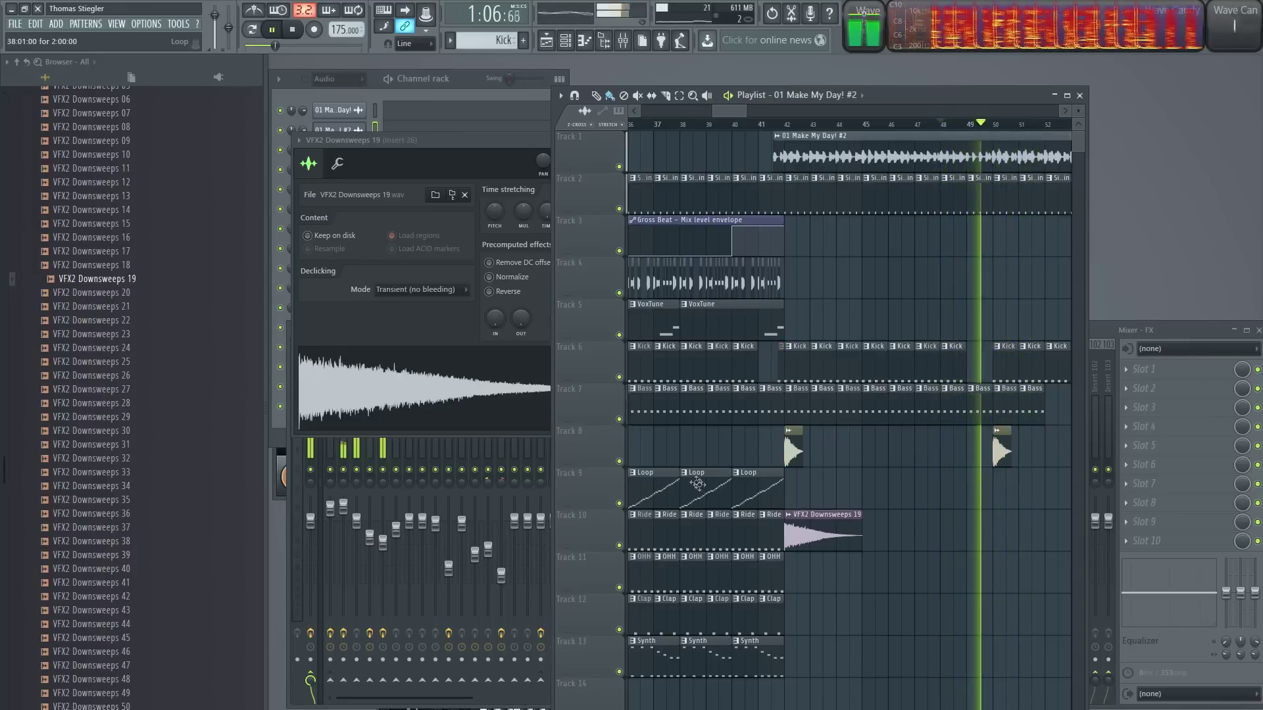
{"action": "scroll", "coordinate": [757, 444], "scroll_direction": "down", "scroll_amount": 2}
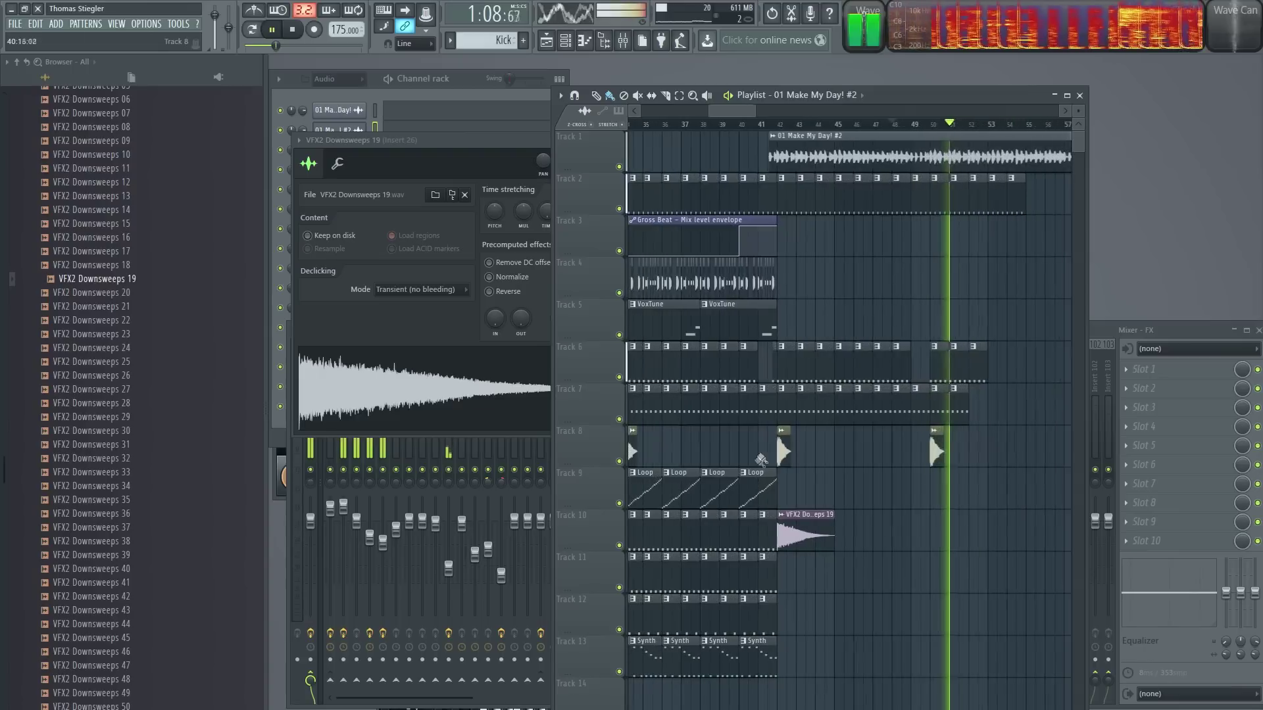
{"action": "key", "text": "space"}
{"action": "left_click_drag", "start_coordinate": [728, 118], "coordinate": [720, 118]}
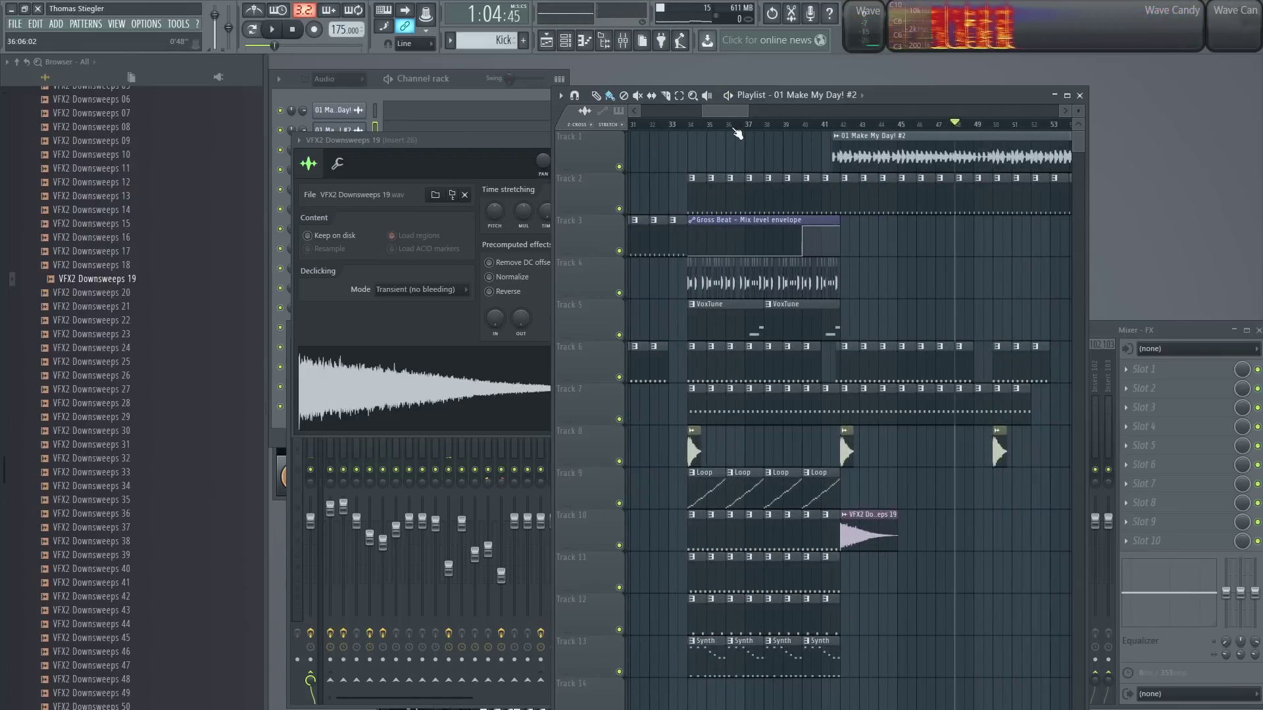